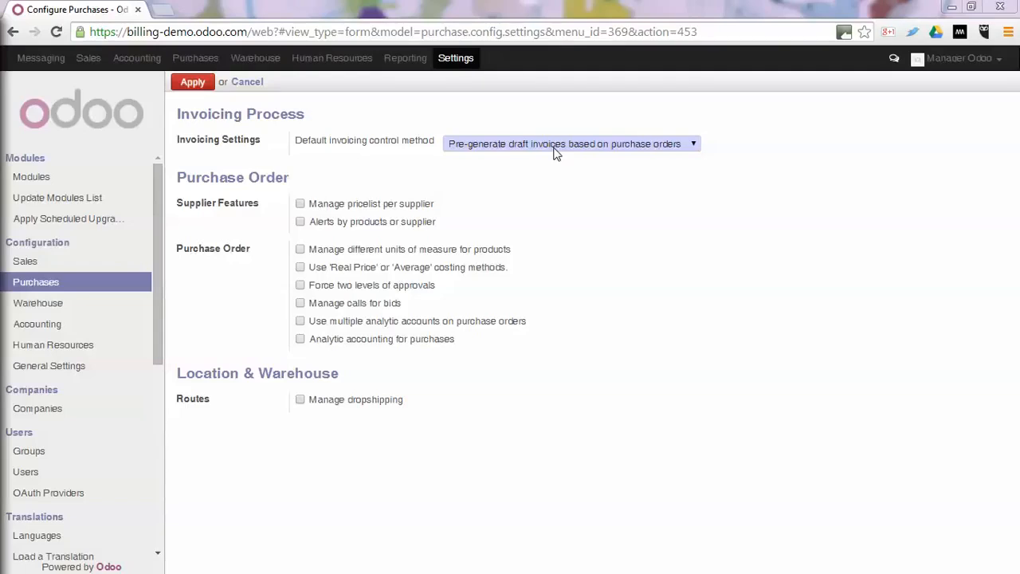
Step: Examine the available options for the default invoicing control method in the purchase settings
click(554, 148)
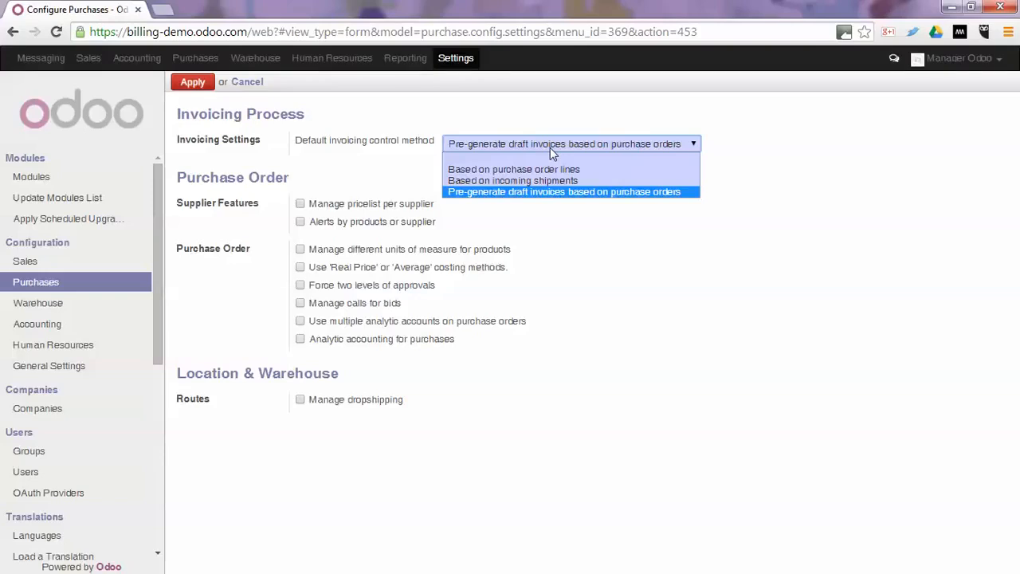
click(550, 148)
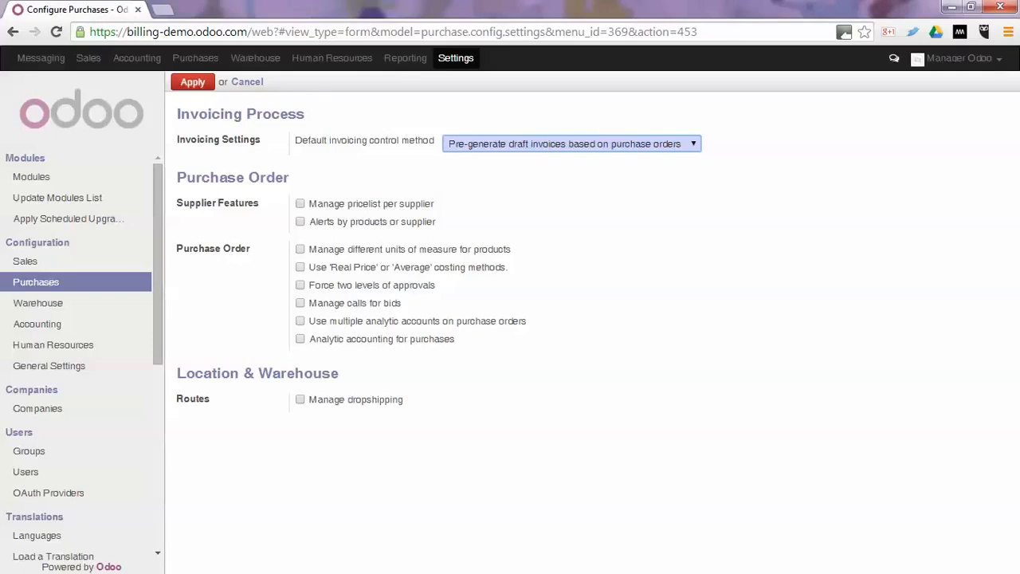
click(645, 142)
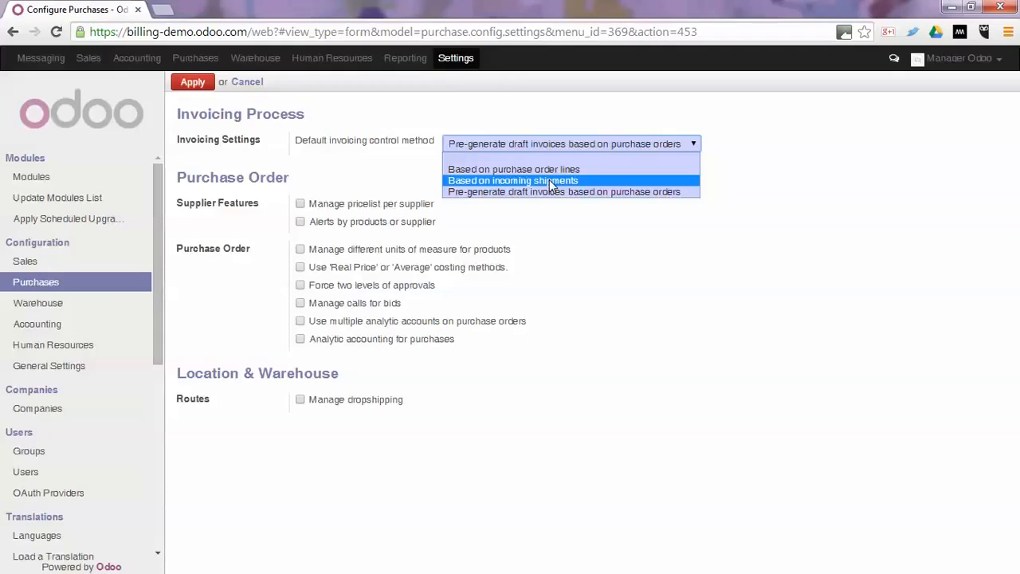
click(755, 150)
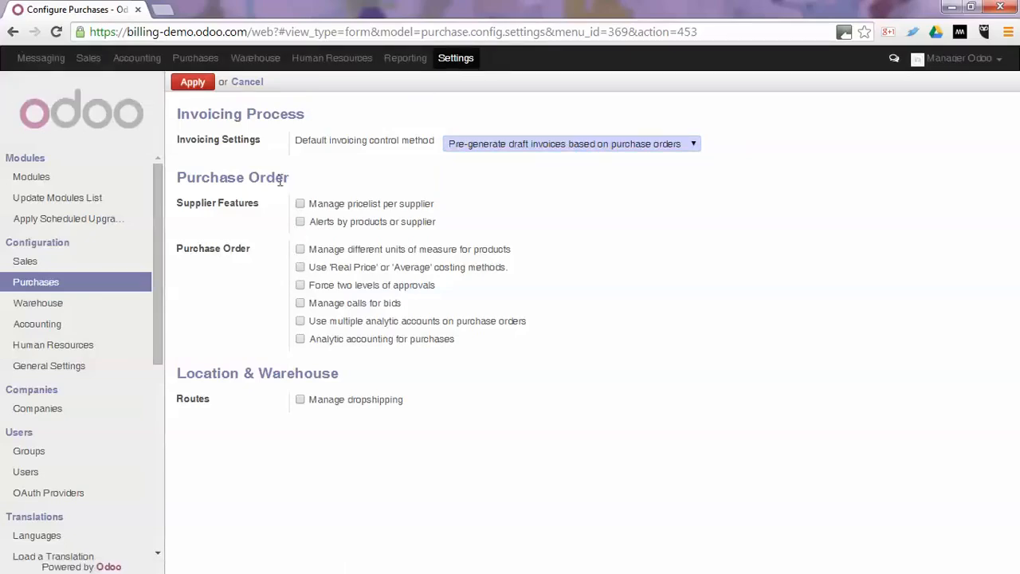
Step: Create a new request for quotation in Purchases with Odoo your PosBox provider as the supplier
click(180, 61)
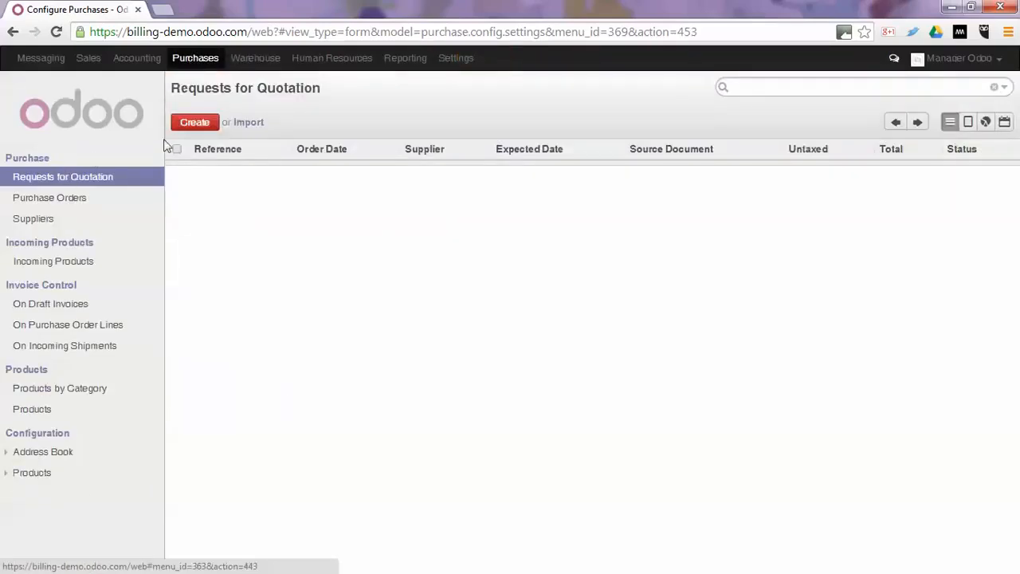
click(198, 126)
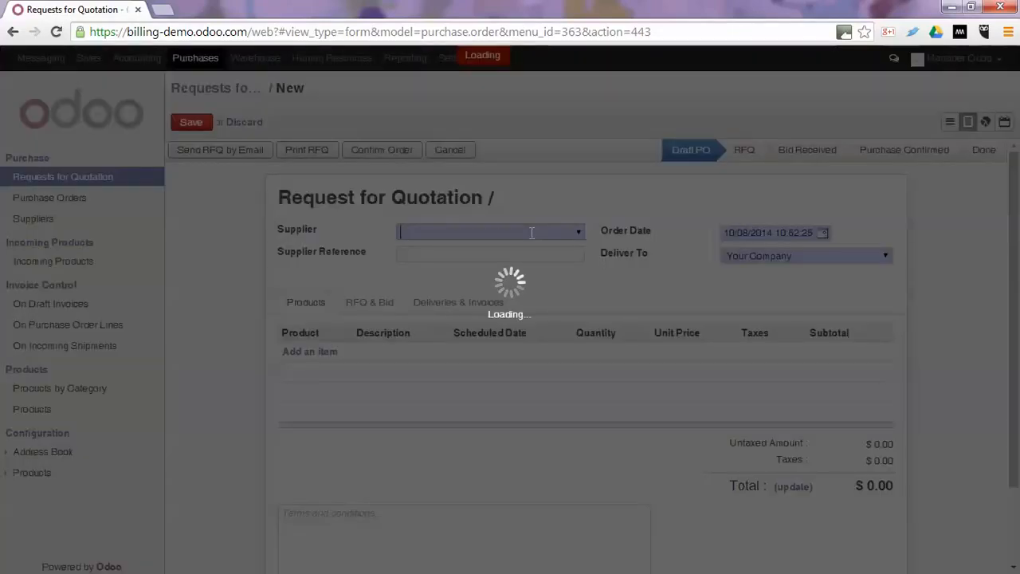
text(odoo)
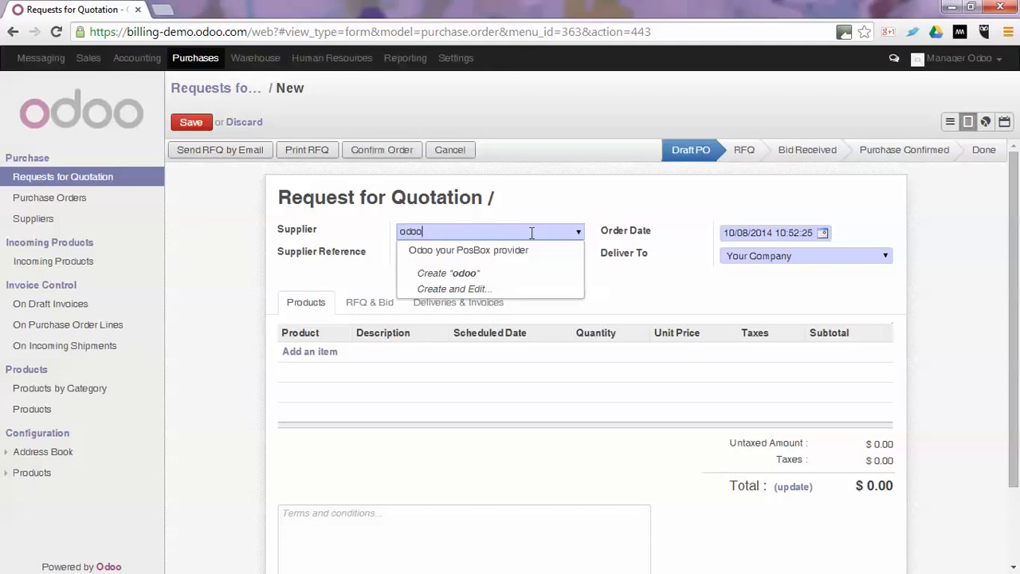
key(Down)
key(Return)
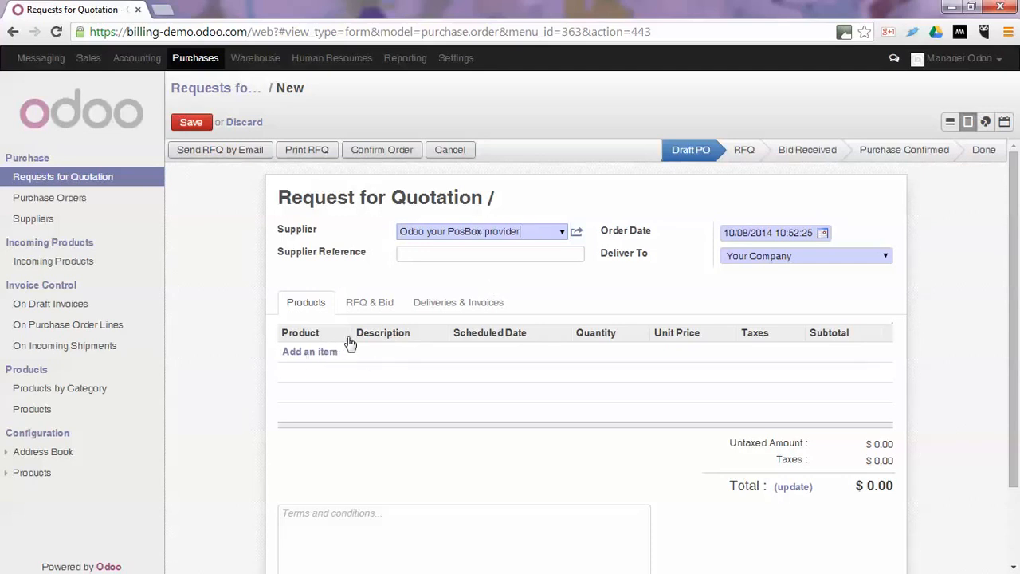
Step: Add a PosBox product line with a quantity of 10 to the request for quotation
click(309, 352)
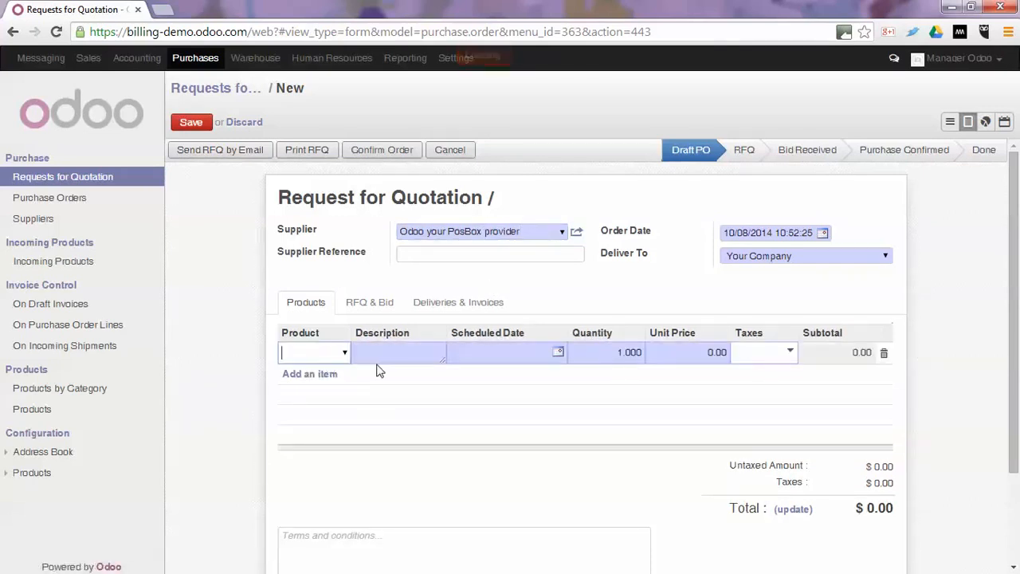
text(pos)
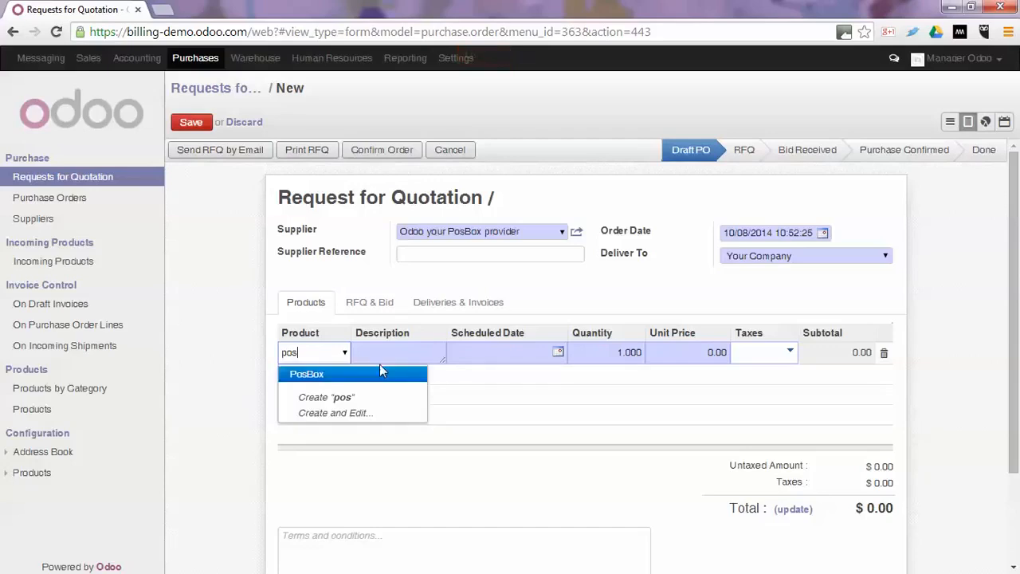
key(Return)
key(Tab)
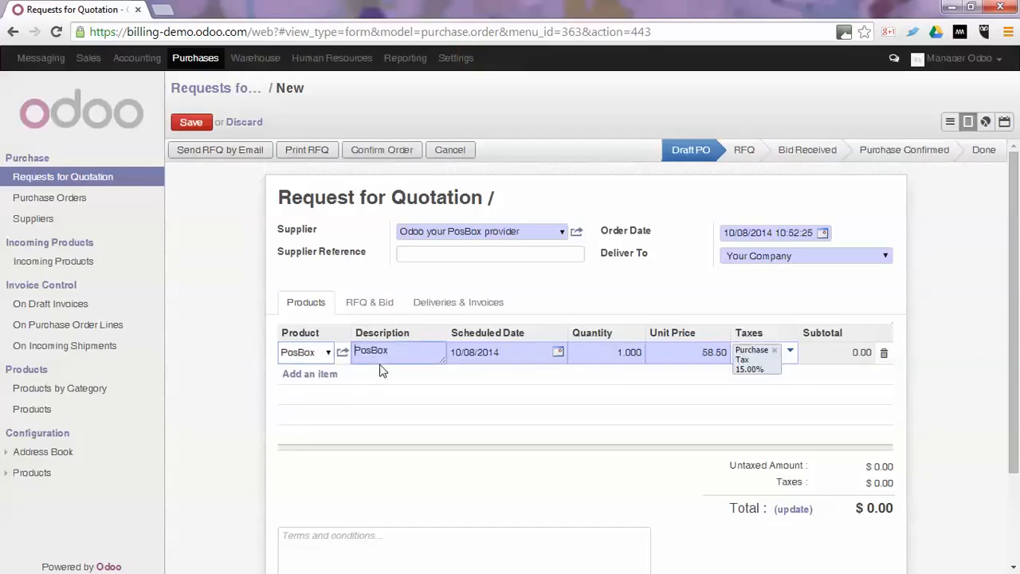
key(Tab)
key(Tab)
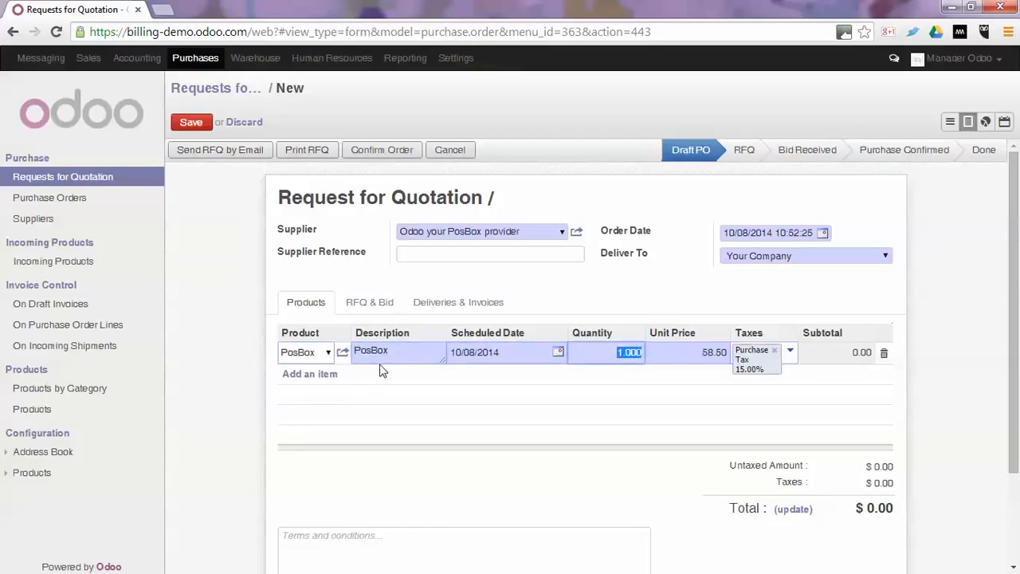
text(10)
key(Tab)
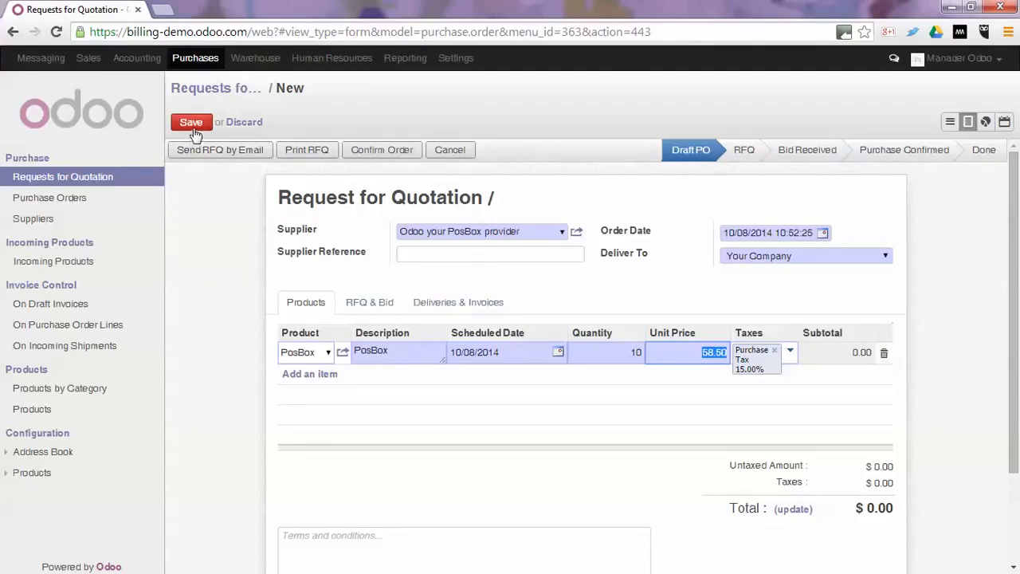
Step: Examine the invoicing control options in the request's deliveries and invoices details
click(446, 304)
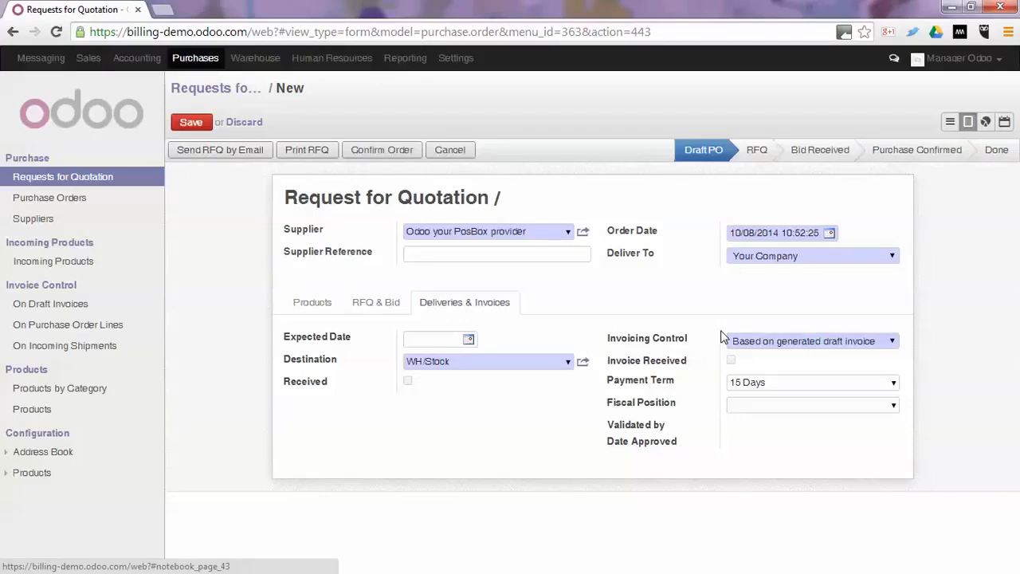
click(770, 343)
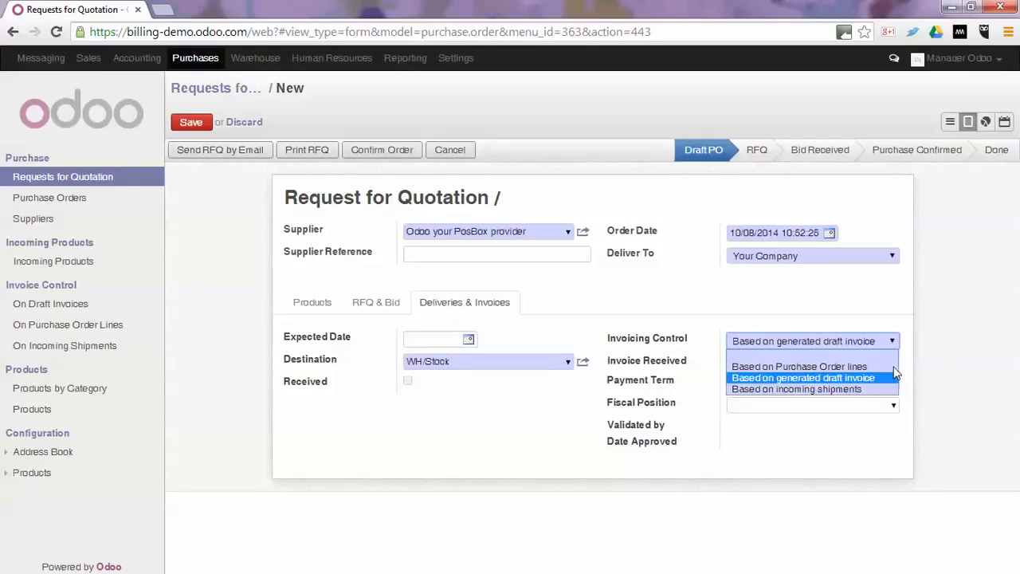
click(829, 342)
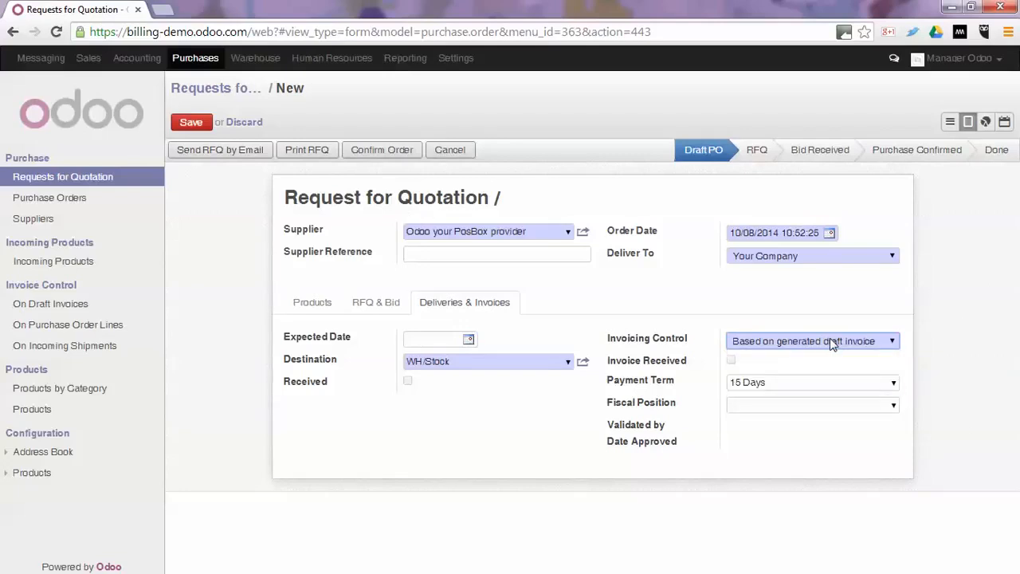
Step: Save the request for quotation and confirm it as a purchase order
click(310, 302)
click(191, 124)
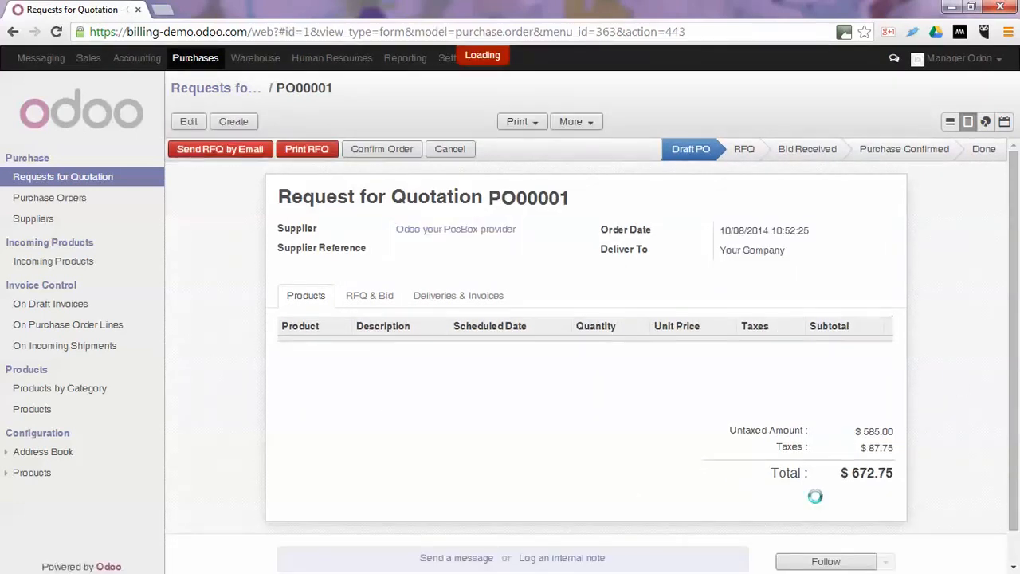
click(222, 151)
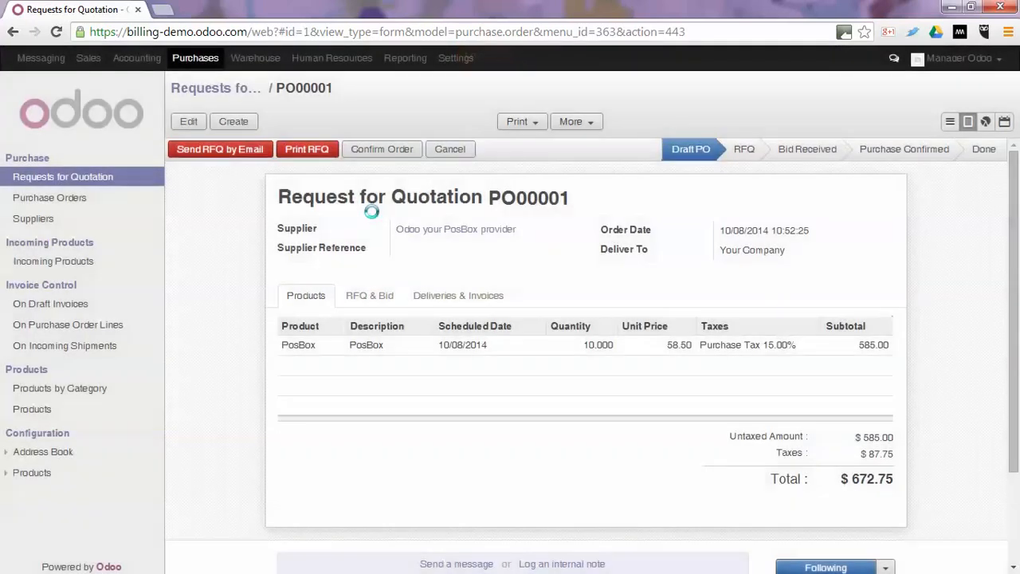
click(396, 148)
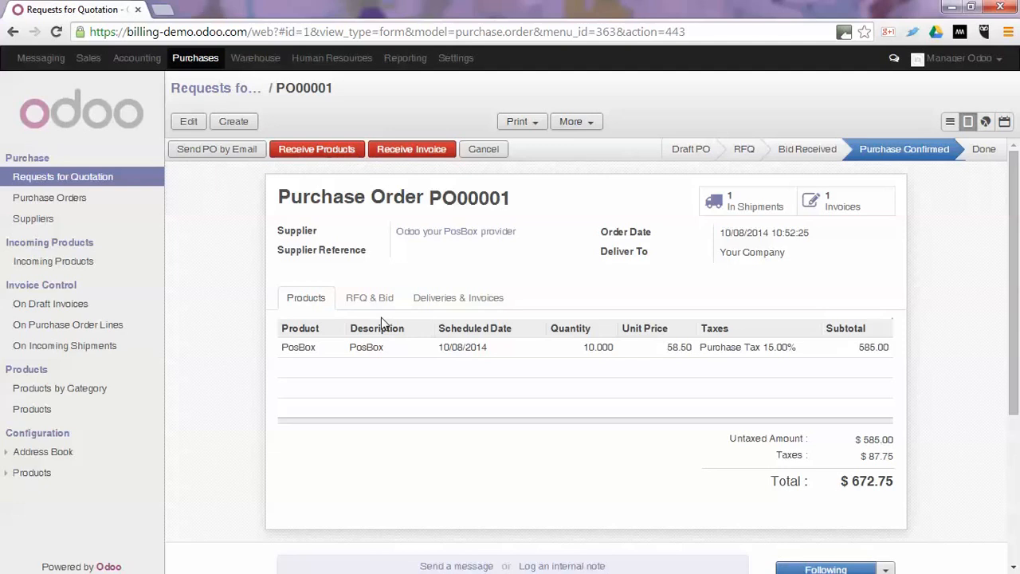
Step: Review the confirmed order's invoicing control details and the draft supplier invoice linked to it
click(479, 303)
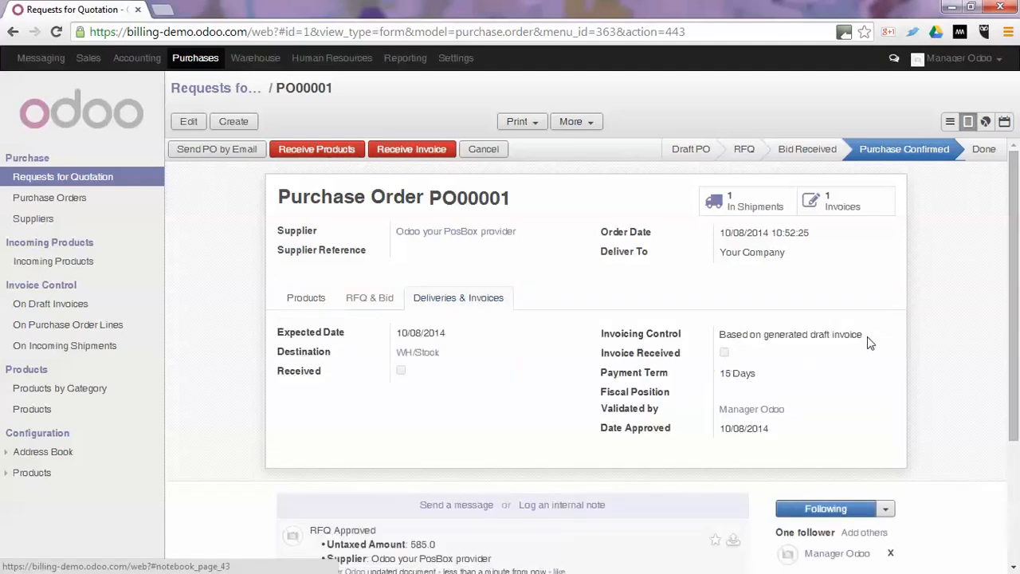
click(292, 299)
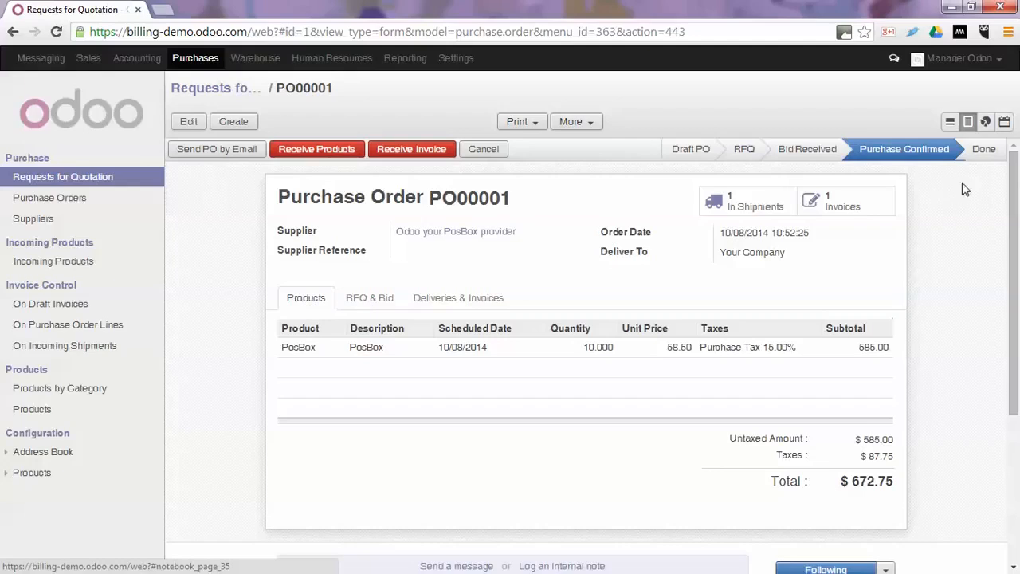
click(860, 209)
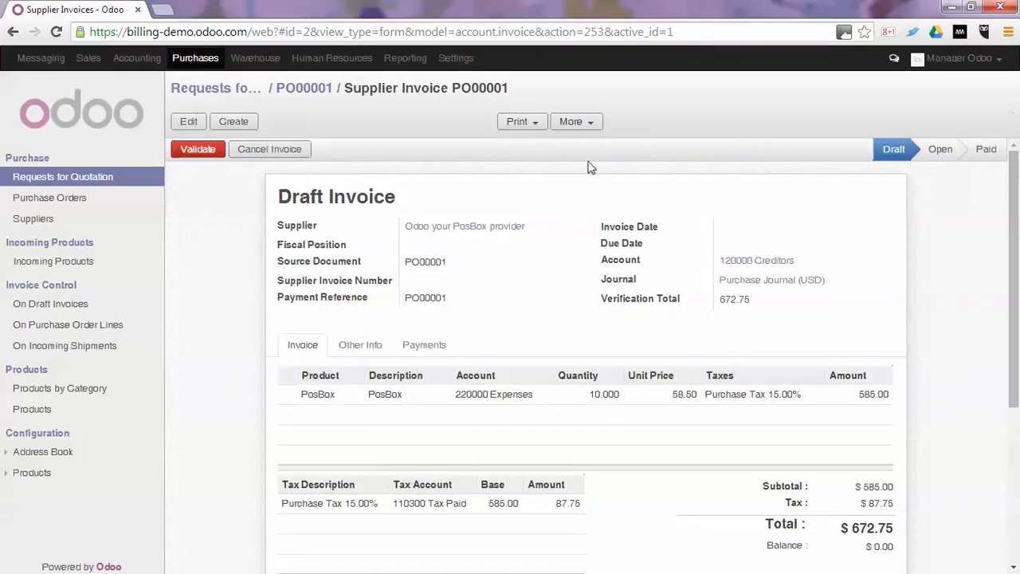
click(307, 89)
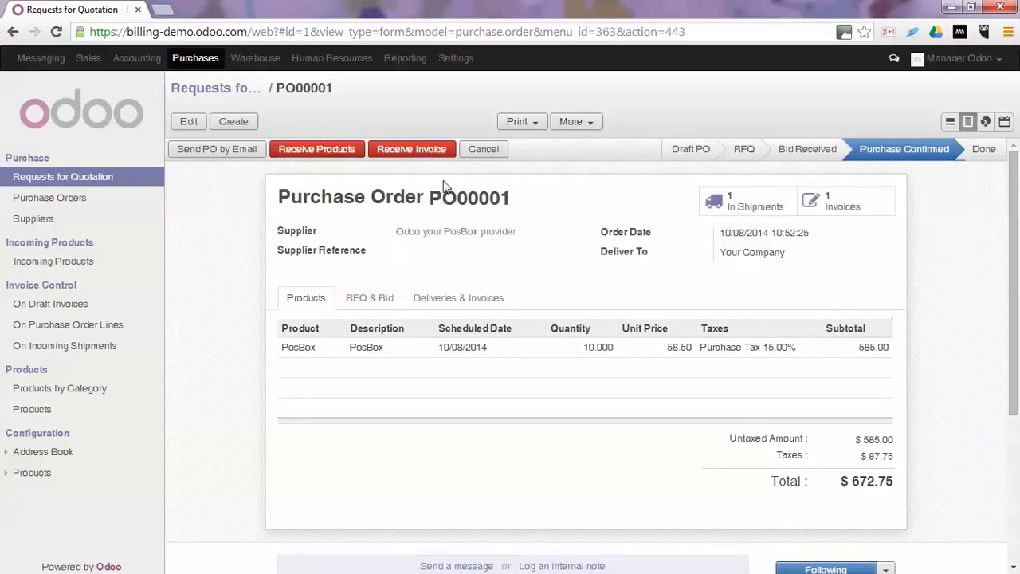
click(418, 151)
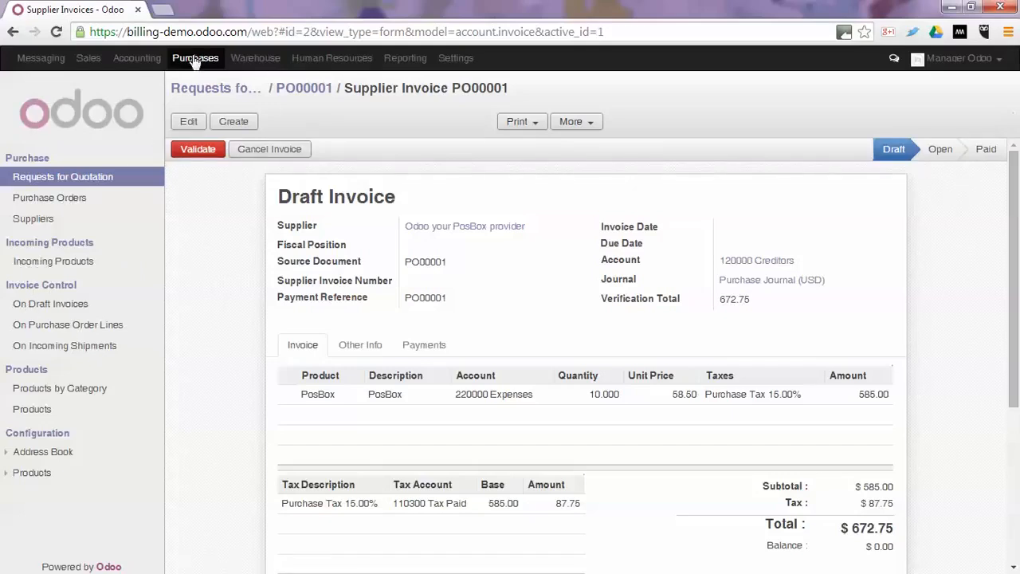
Step: View the draft invoices under Purchases invoice control and filter the supplier invoices in Accounting by Draft
click(53, 309)
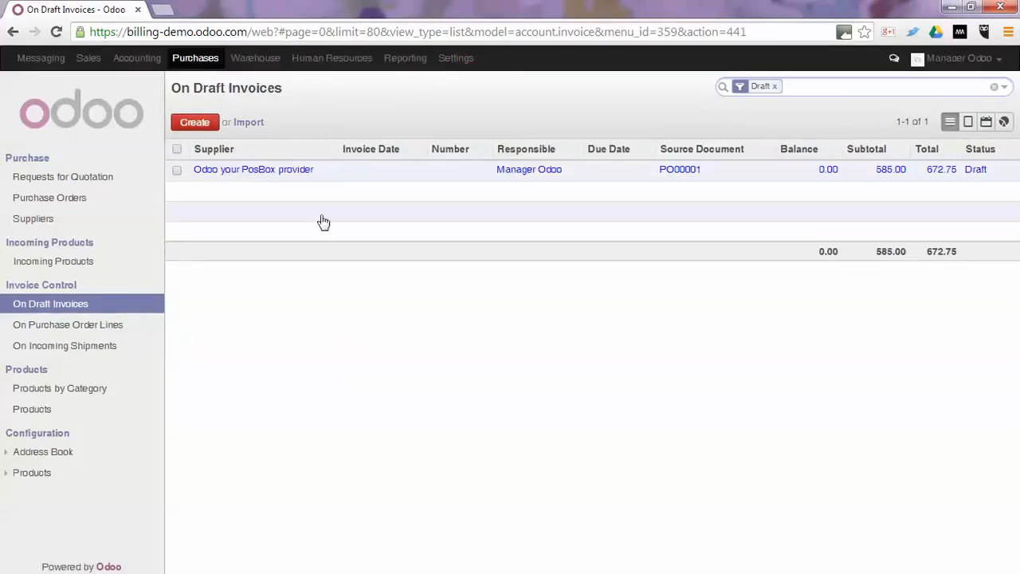
click(140, 60)
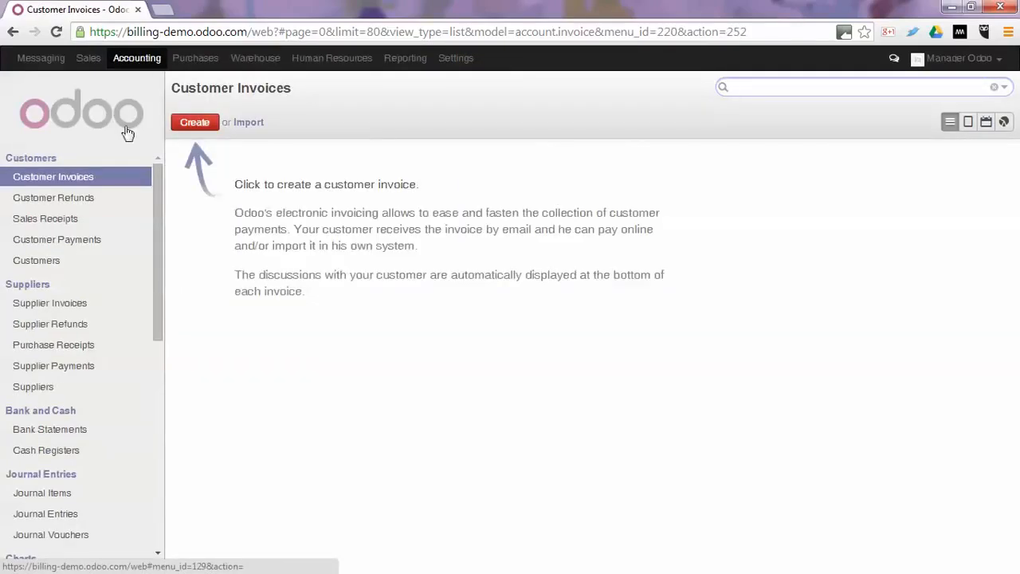
click(76, 307)
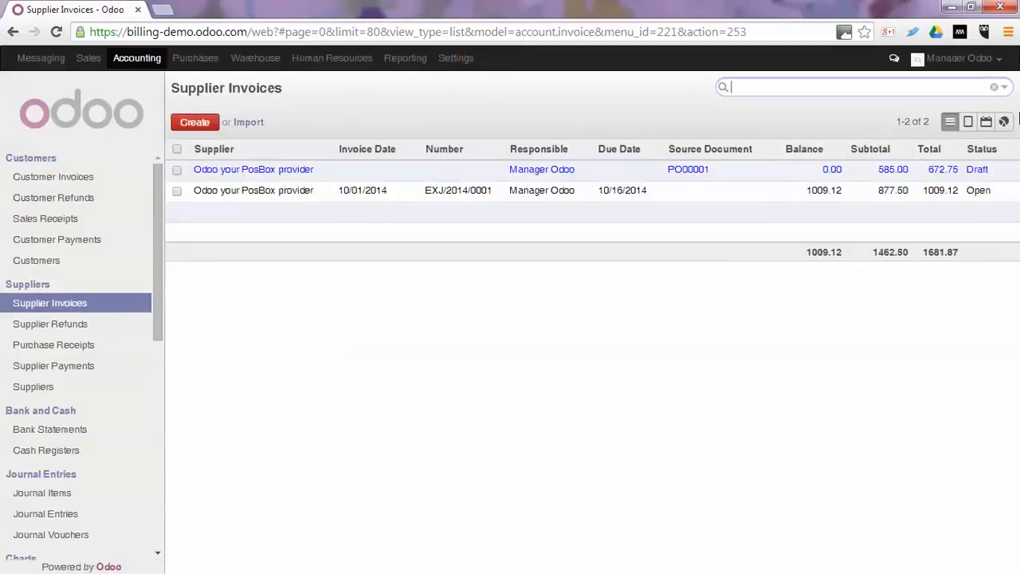
click(1003, 86)
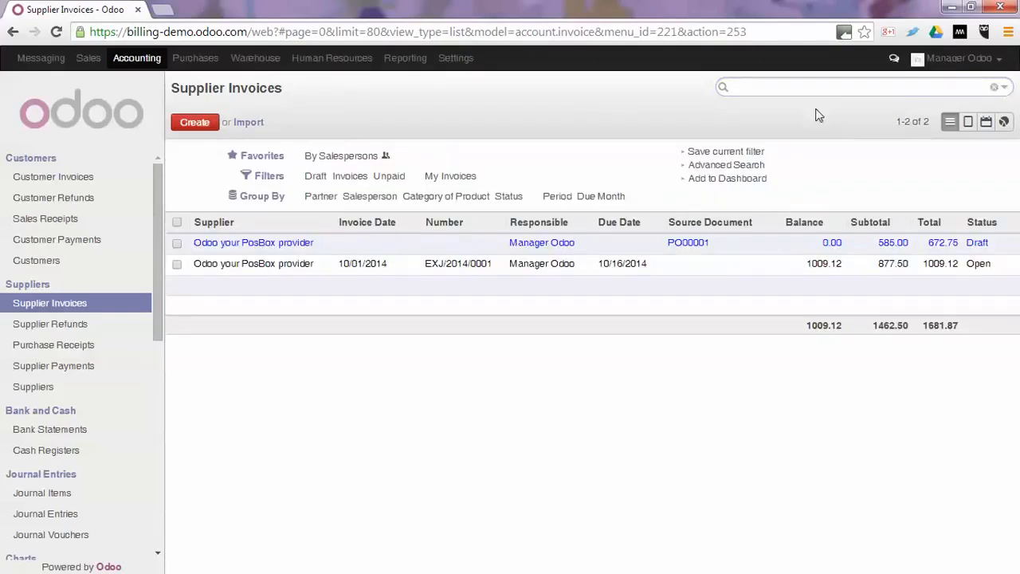
click(315, 176)
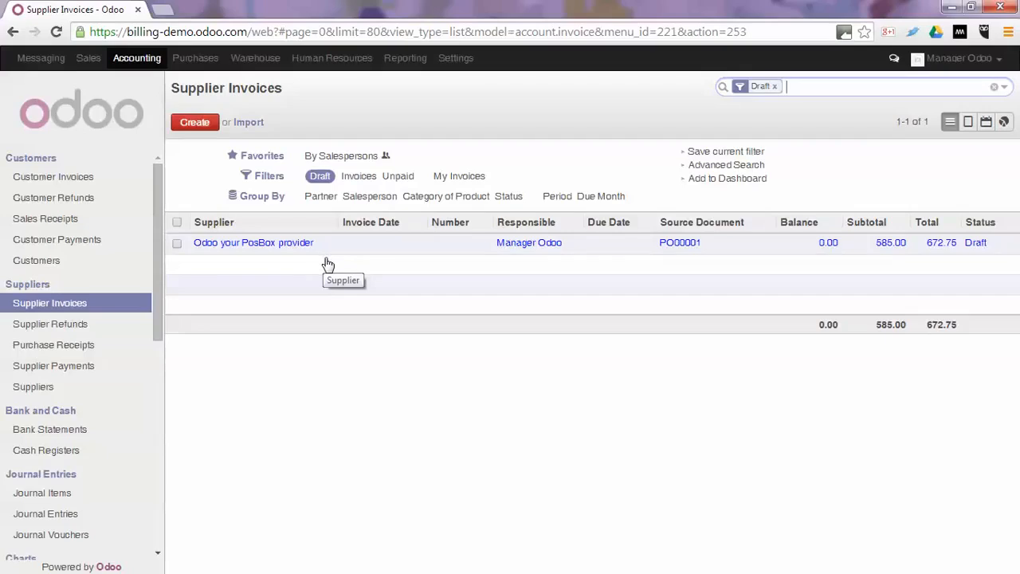
Step: Open the draft supplier invoice for PO00001 in edit mode to review its fields, and discard the edit
click(229, 244)
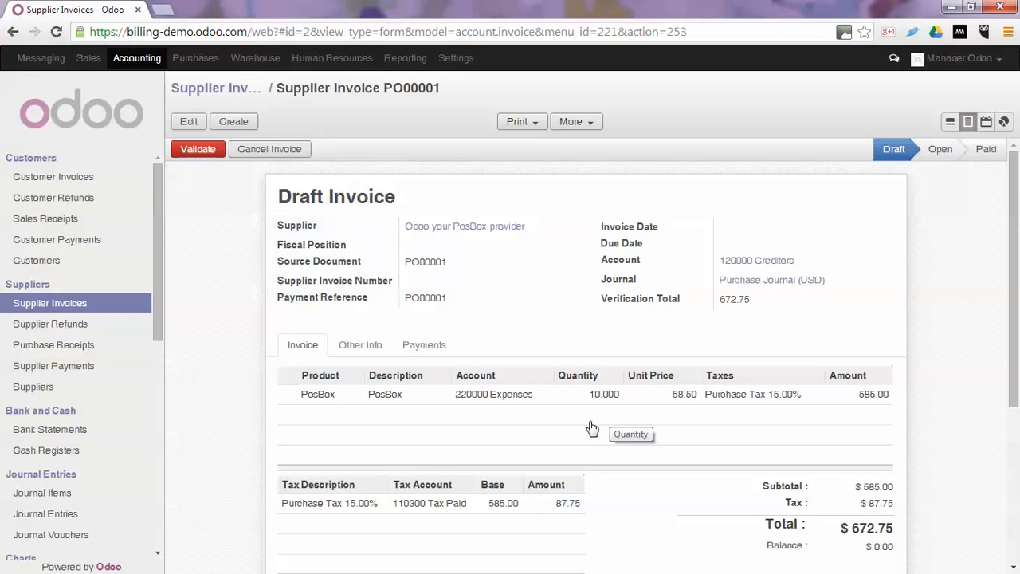
click(189, 123)
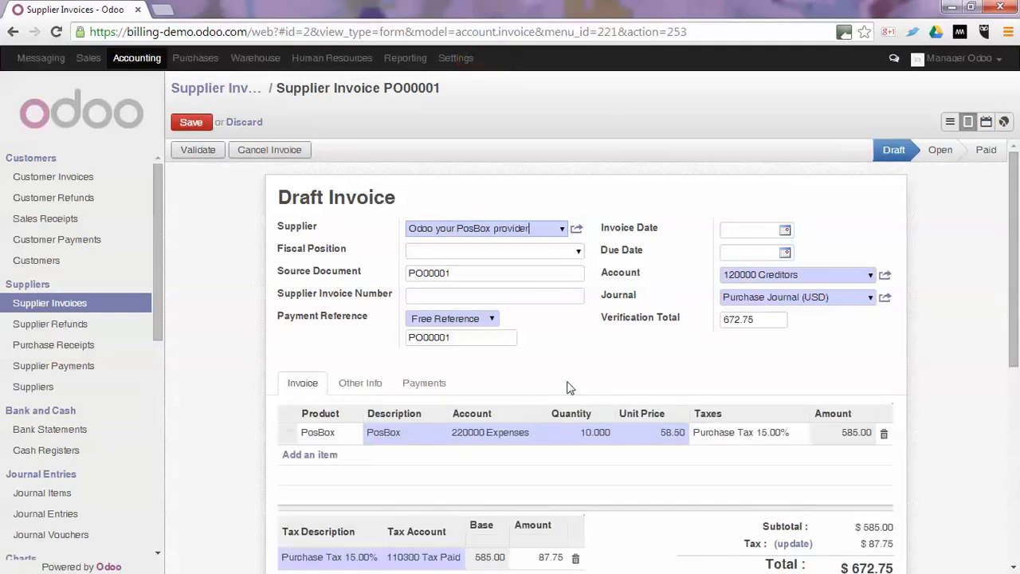
click(243, 123)
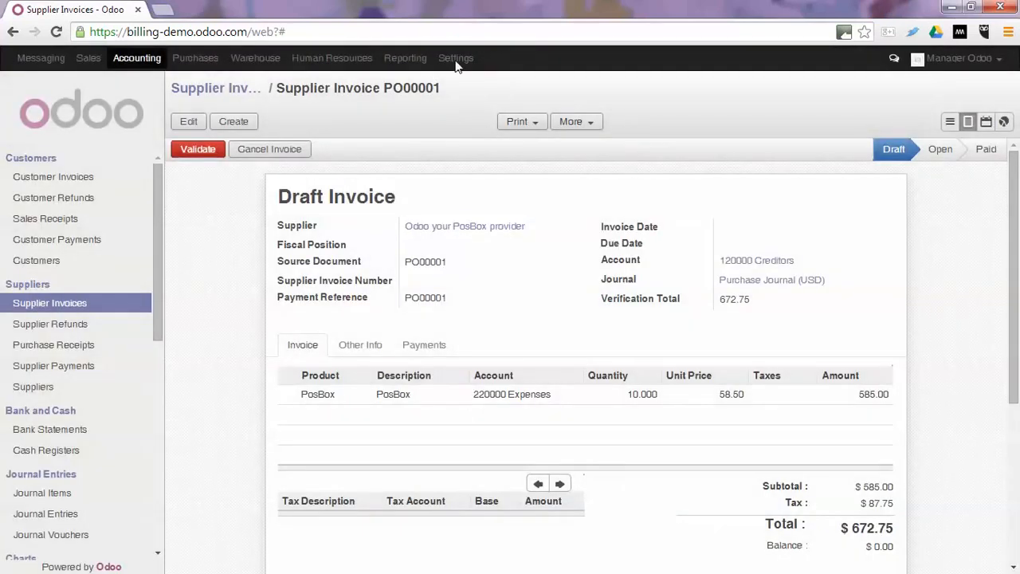
Step: Set the default invoicing control method for purchases to "Based on purchase order lines" and apply the setting
click(456, 61)
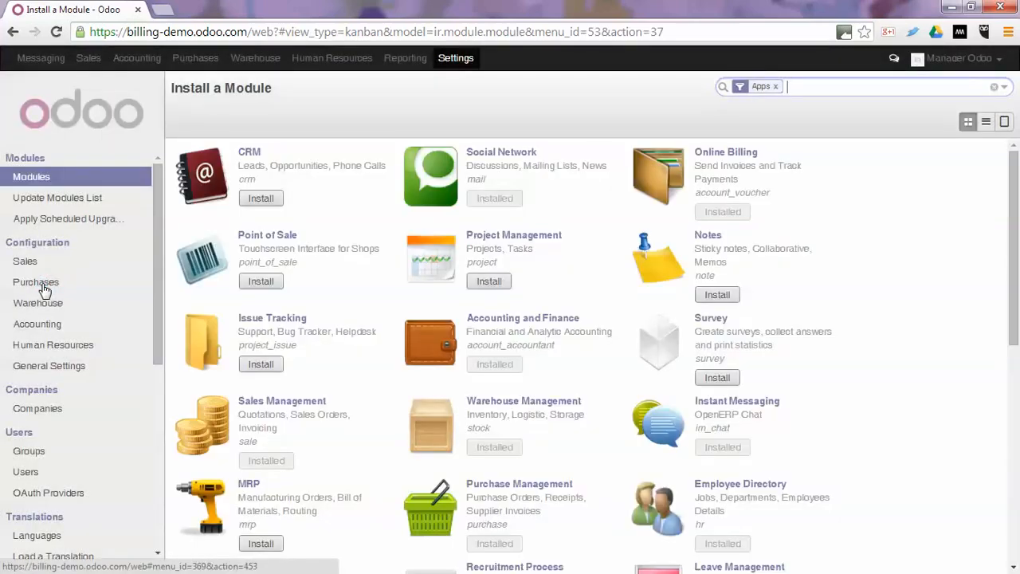
click(44, 285)
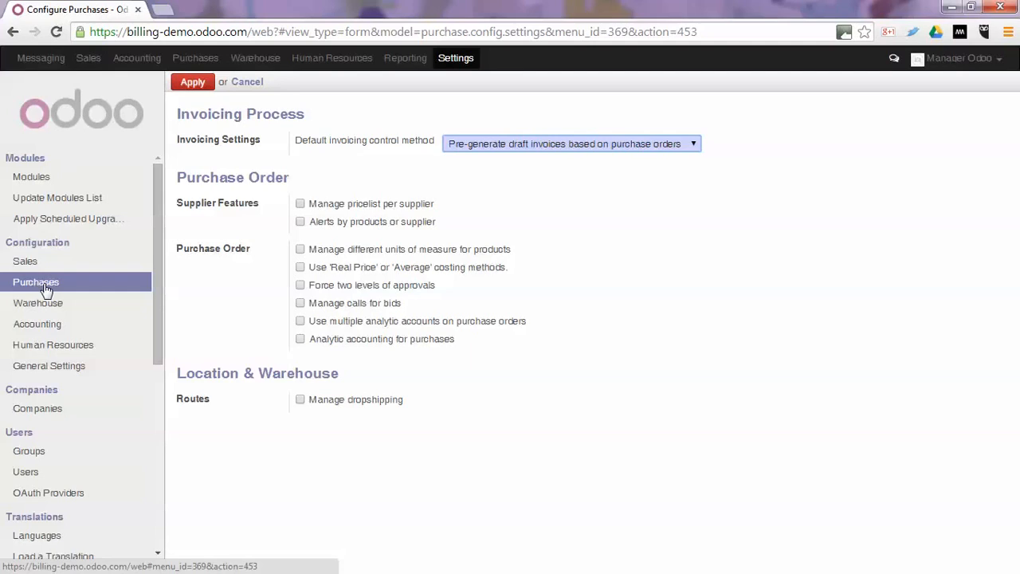
click(650, 145)
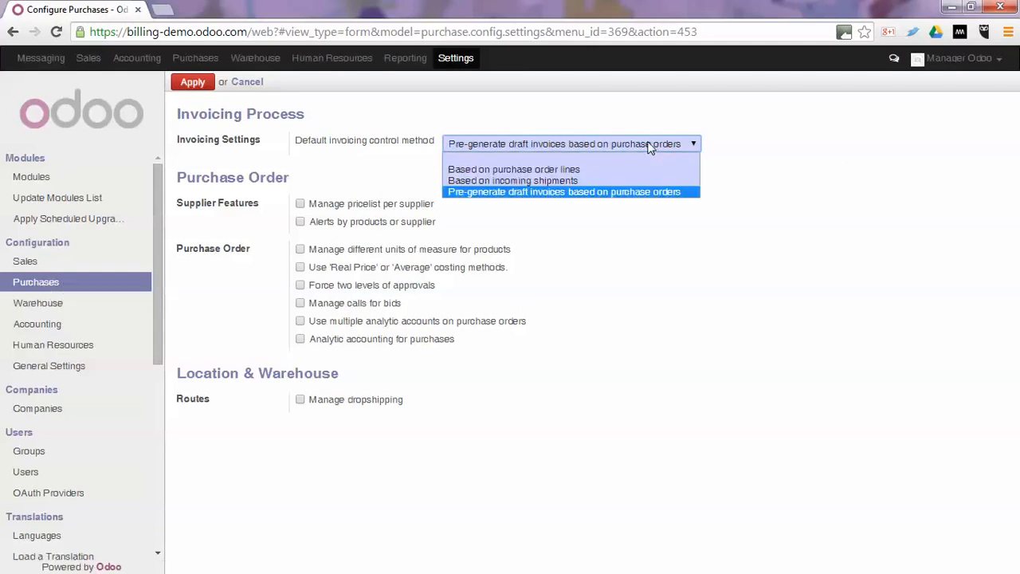
click(593, 170)
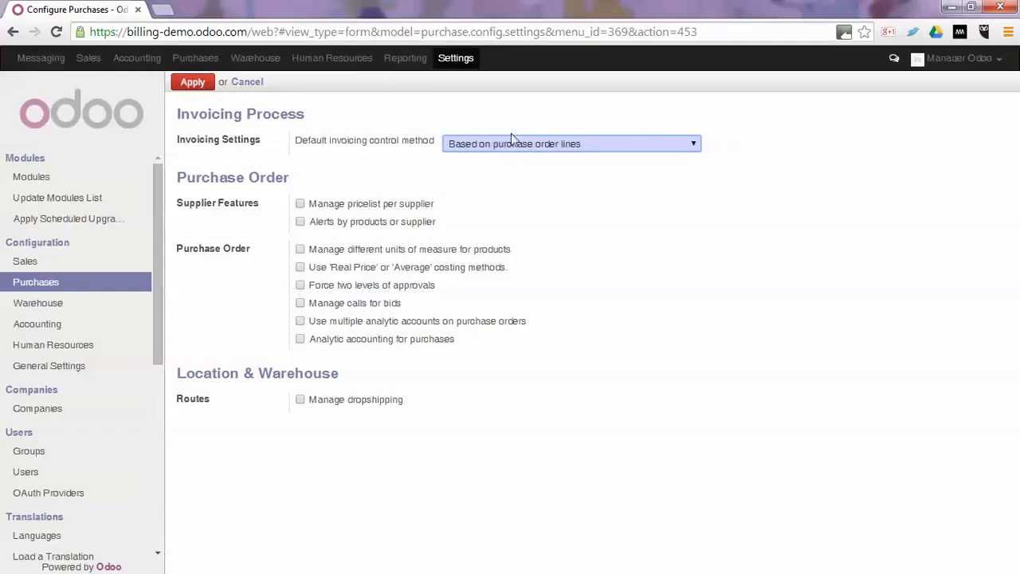
click(198, 84)
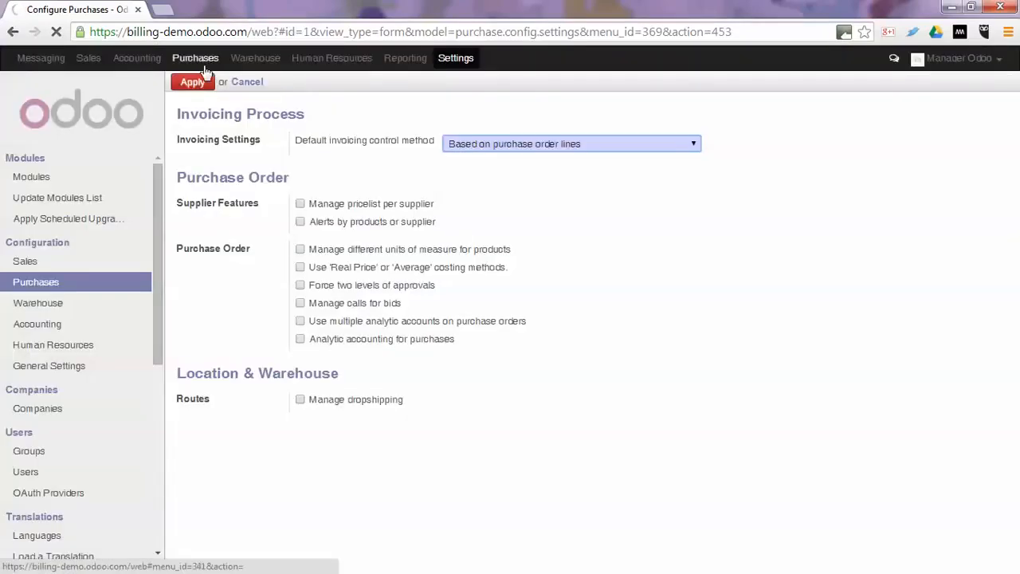
Step: Create a new request for quotation with Odoo your PosBox provider as the supplier
click(200, 61)
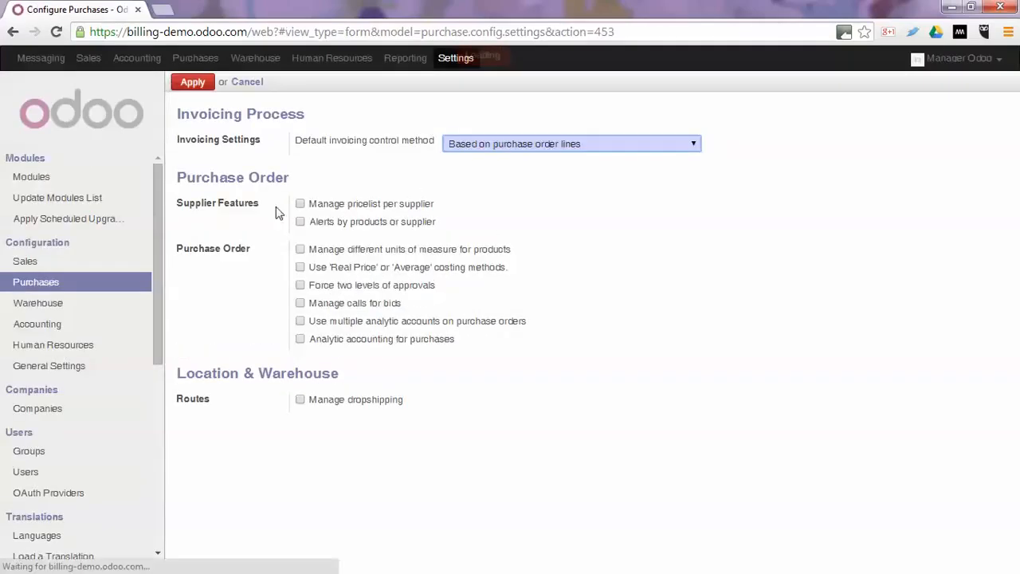
click(194, 59)
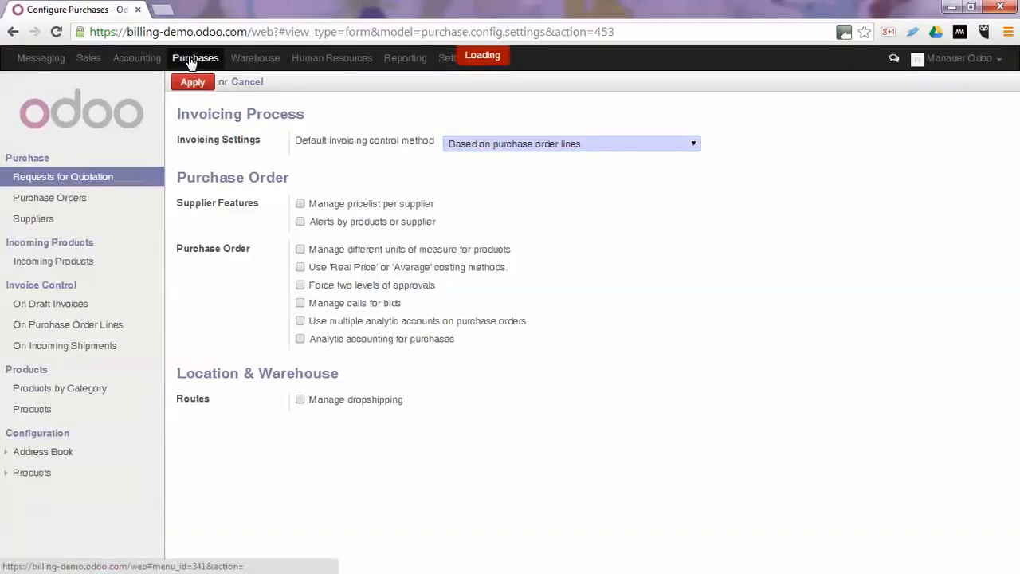
click(101, 182)
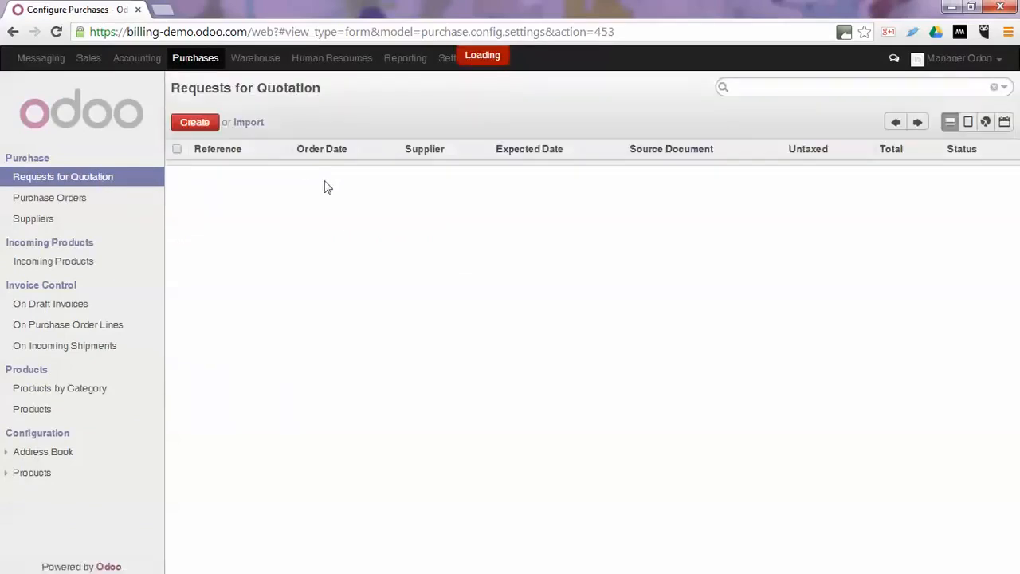
click(194, 124)
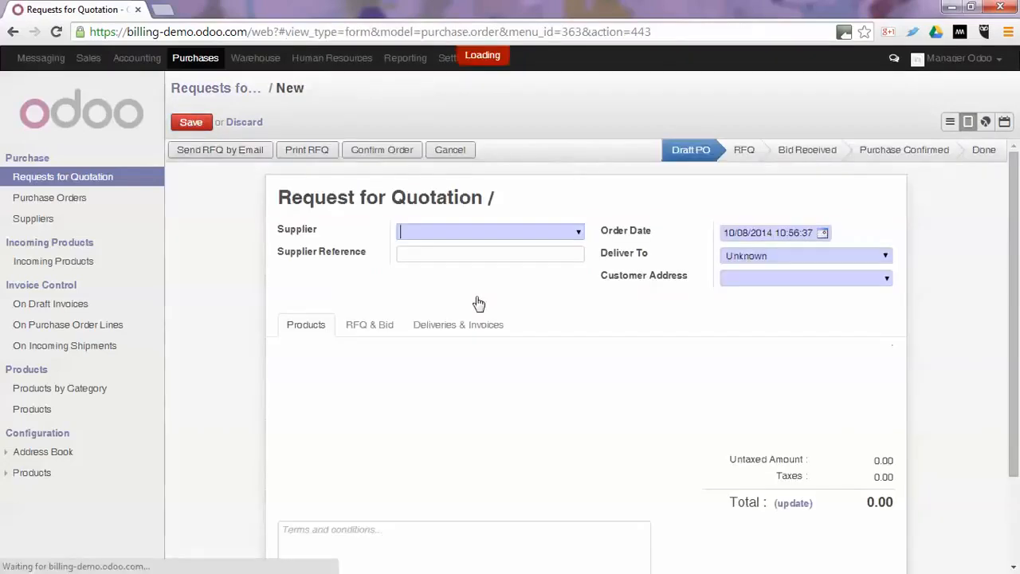
text(odoo)
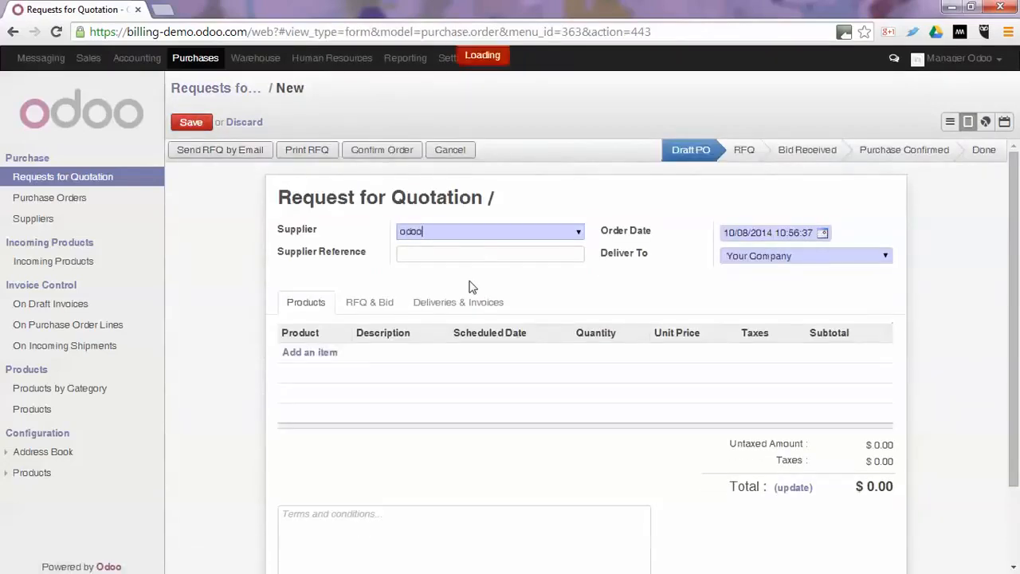
key(Down)
key(Return)
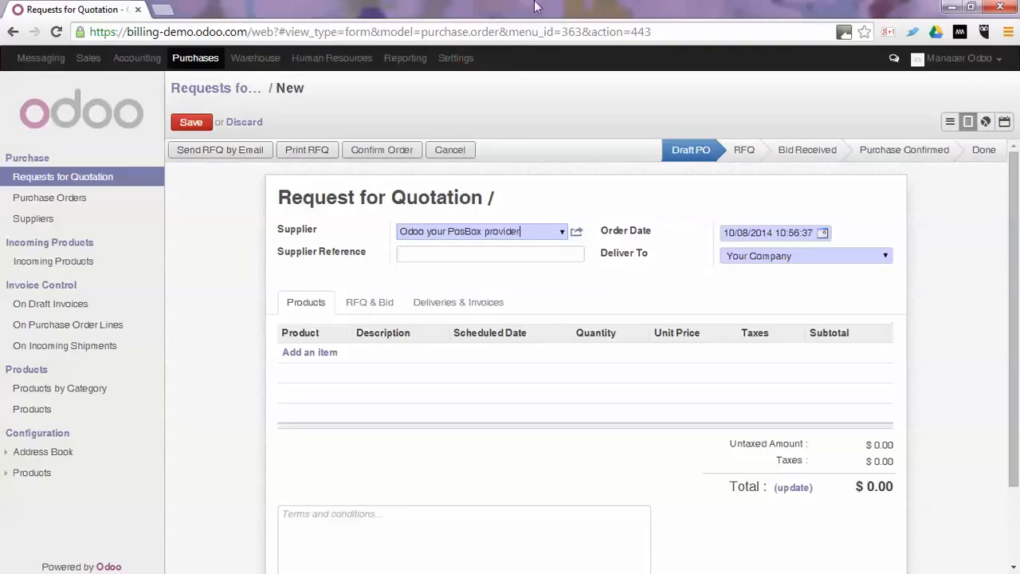
Step: Add a PosBox product line with a quantity of 5 to the request for quotation
click(315, 355)
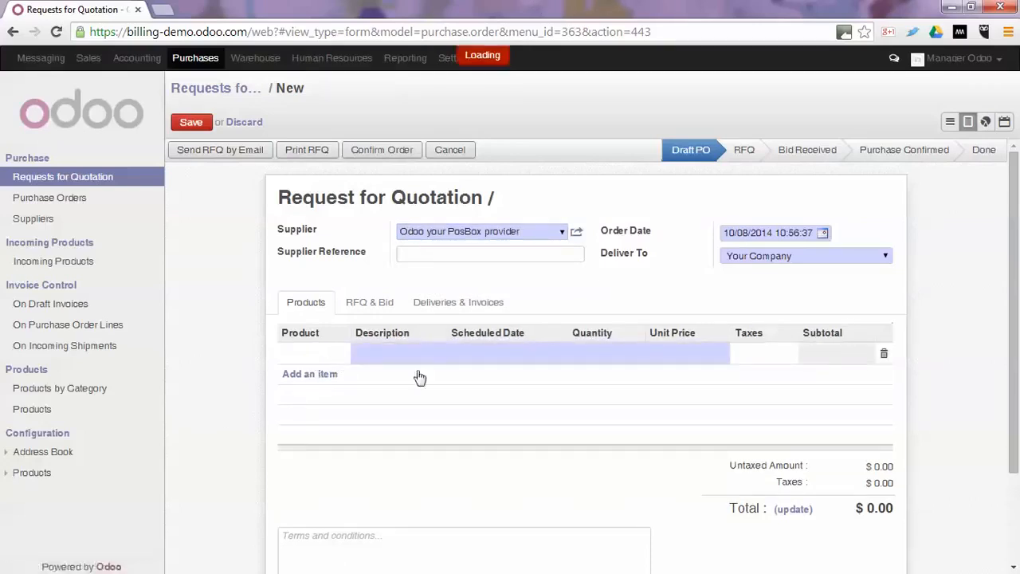
text(pos)
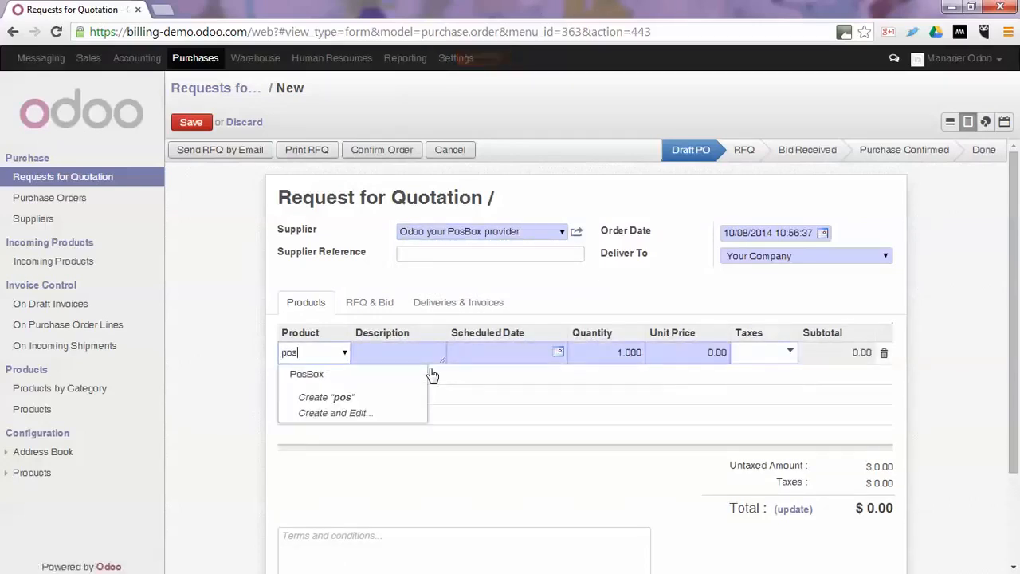
key(Down)
key(Return)
key(Tab)
key(Tab)
key(Tab)
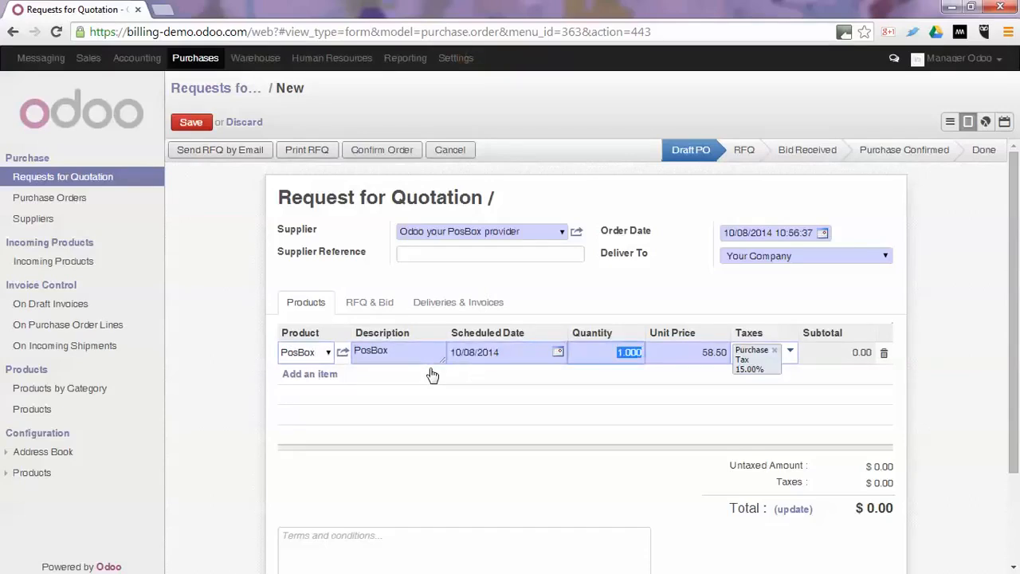
text(5)
key(Tab)
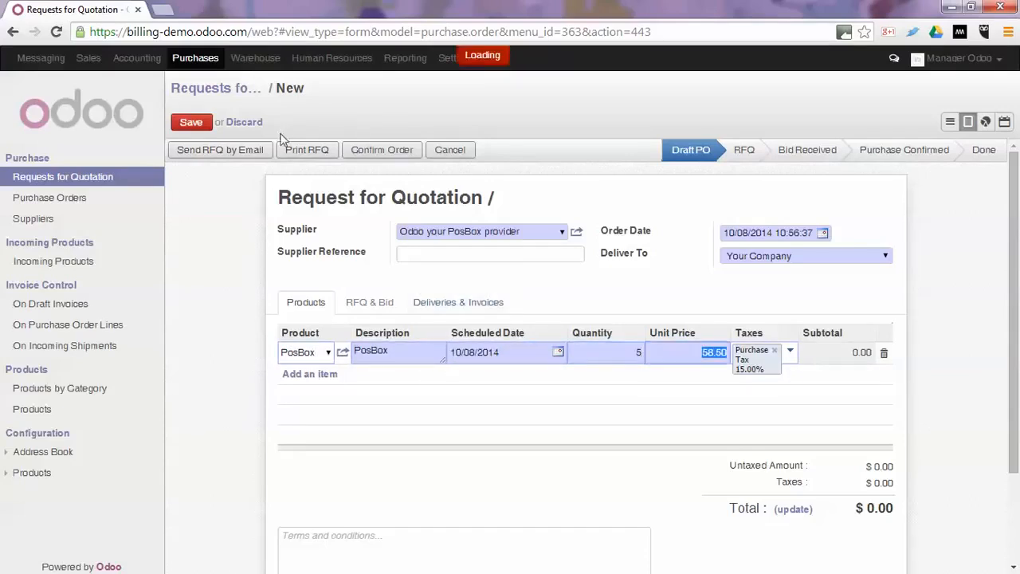
Step: Check the invoicing control of the new request for quotation, save it and confirm it as a purchase order
click(474, 305)
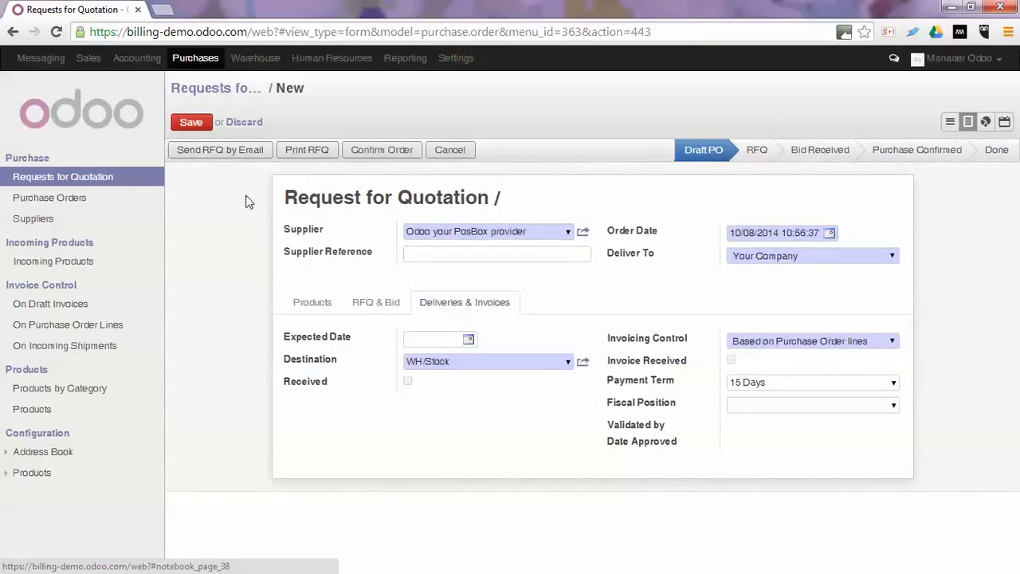
click(302, 303)
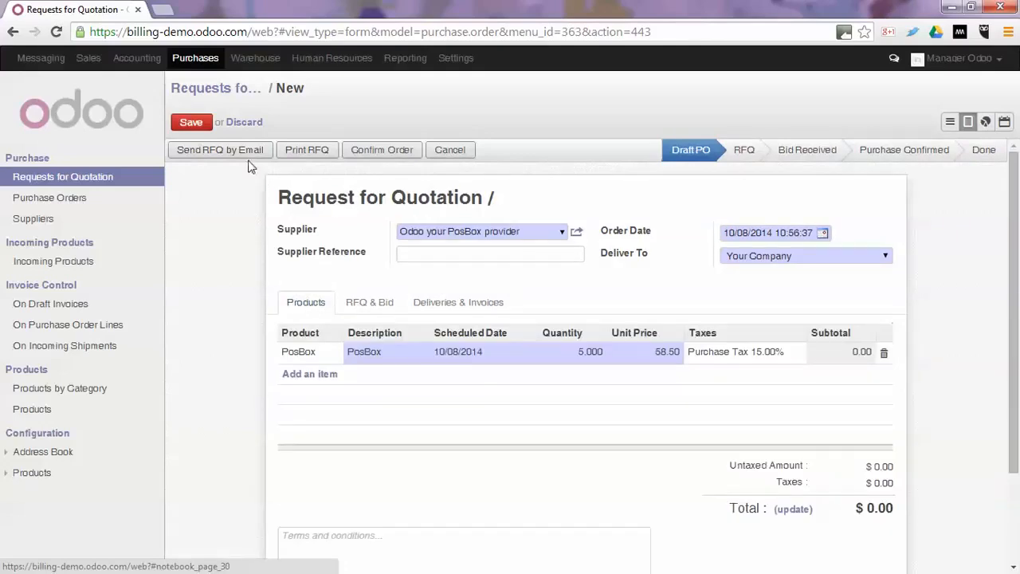
click(188, 124)
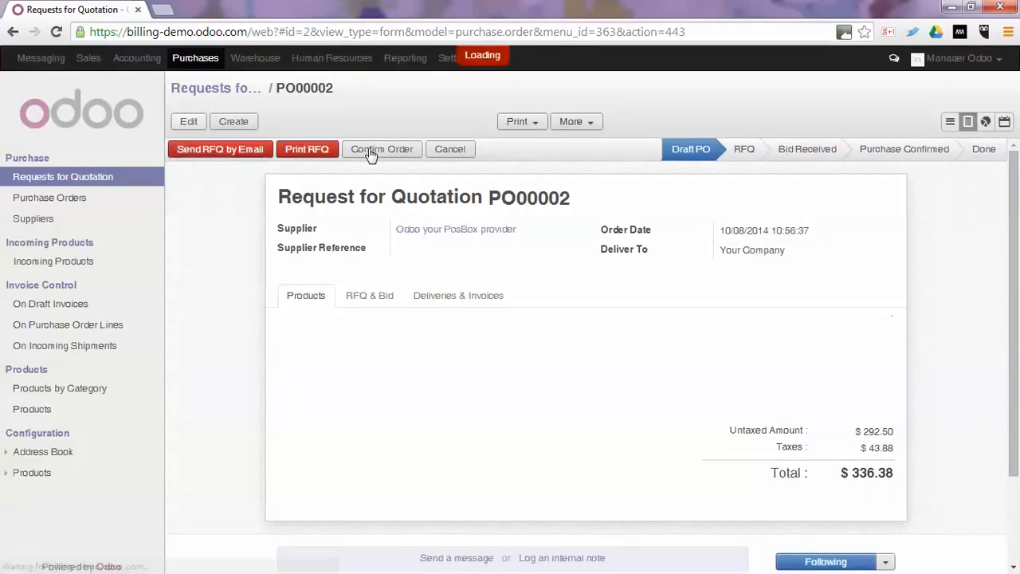
click(371, 151)
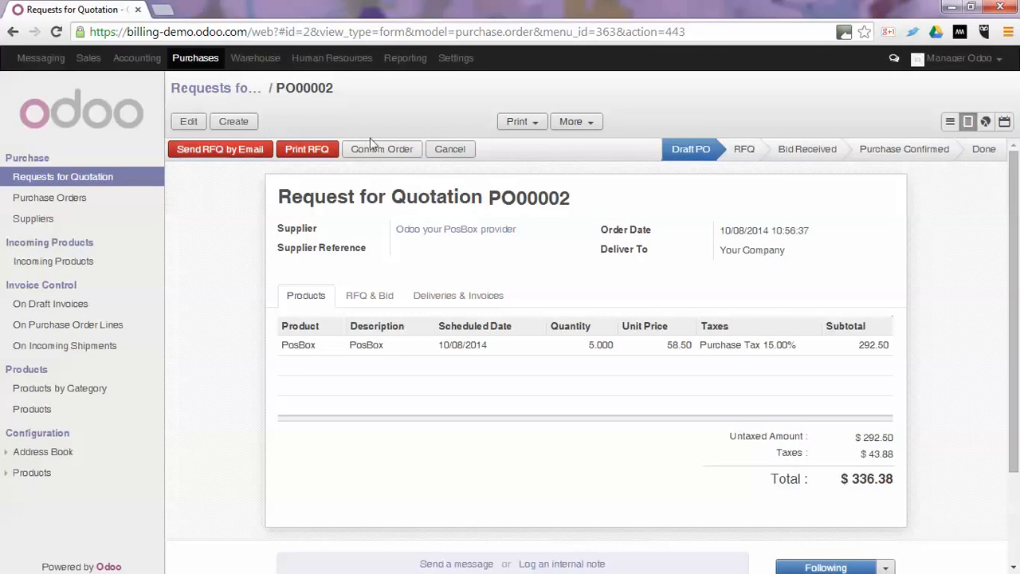
click(382, 151)
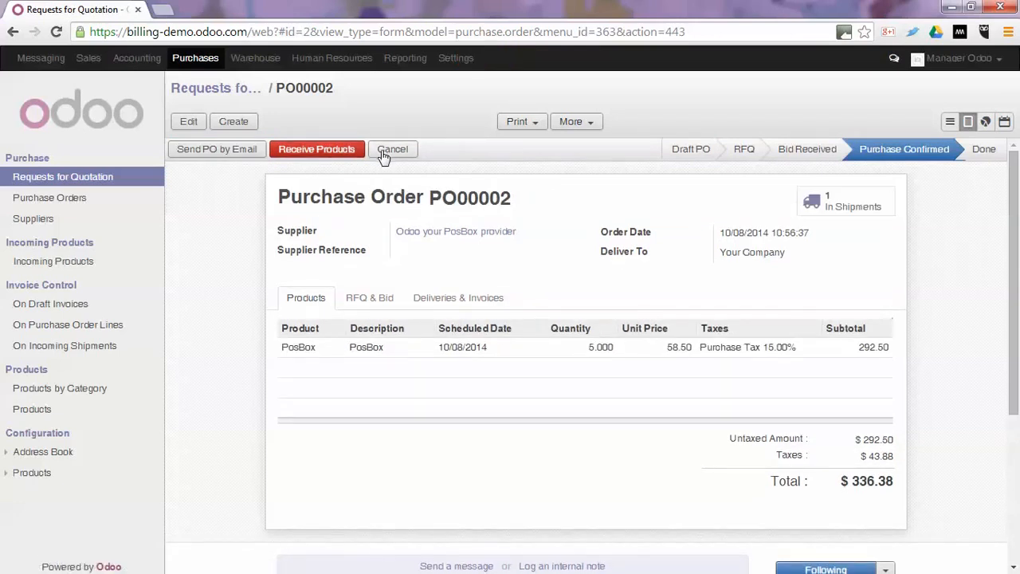
Step: Duplicate the confirmed purchase order and set the PosBox quantity in the copy to 8
click(588, 124)
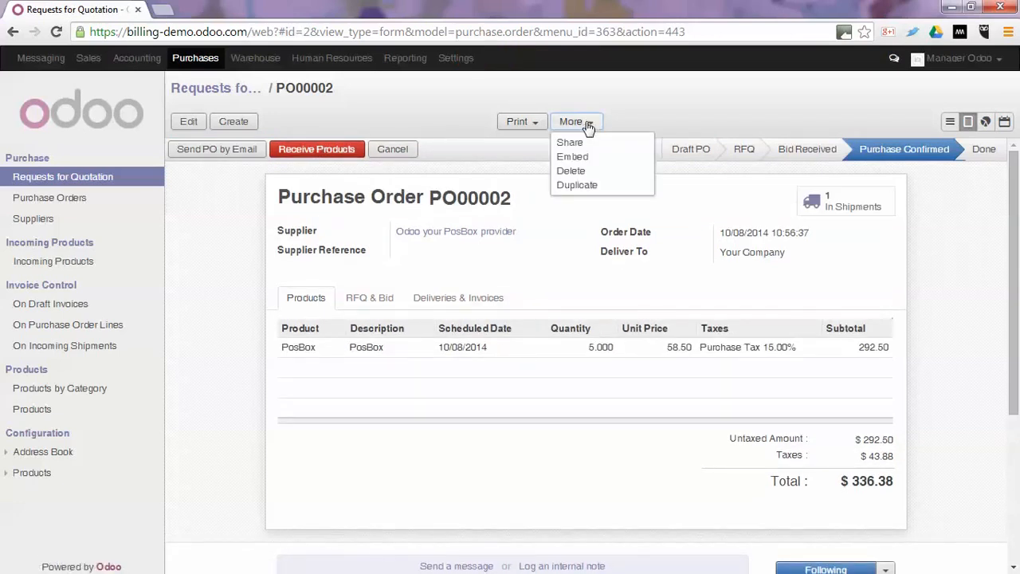
click(578, 185)
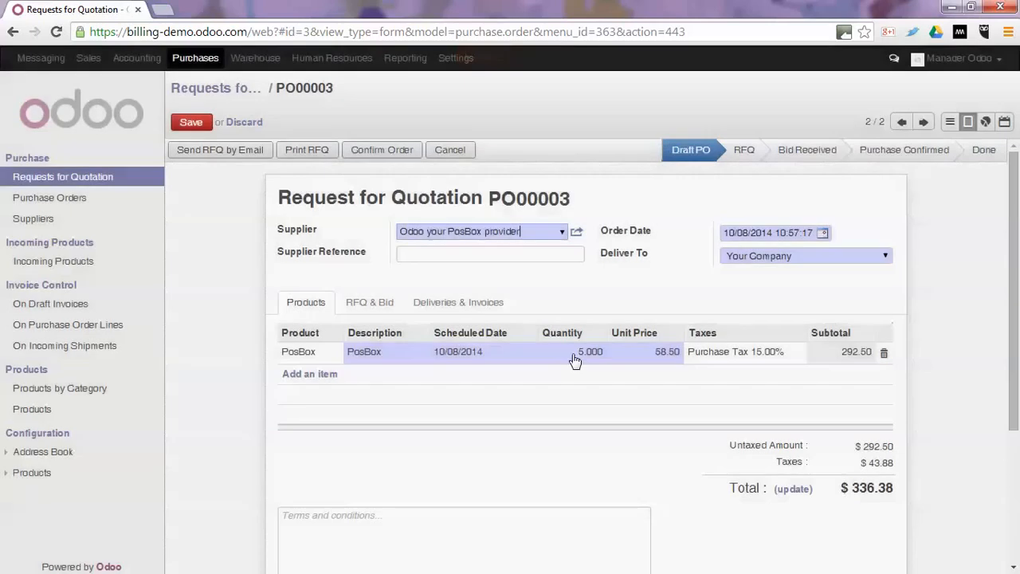
click(569, 357)
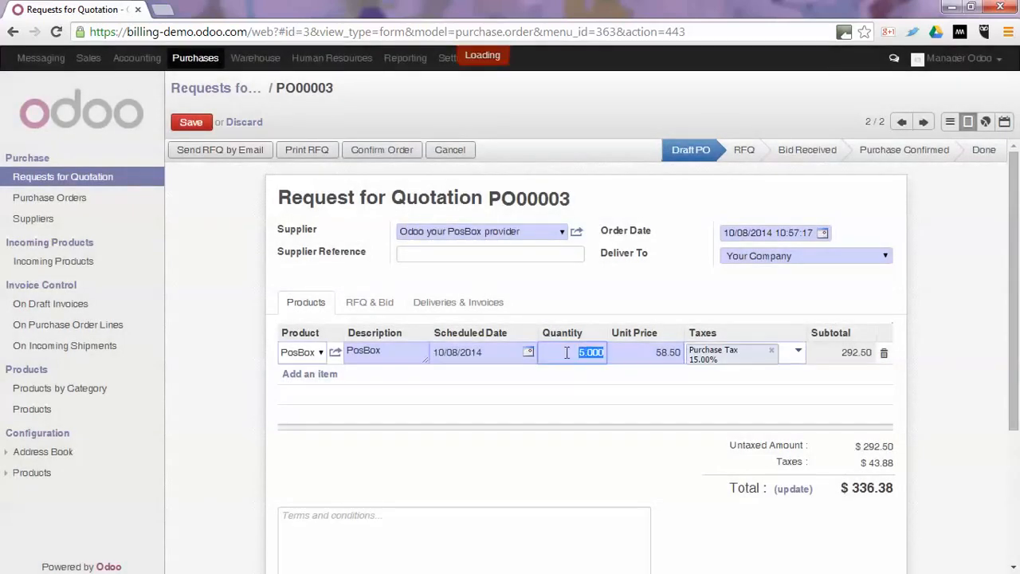
text(8)
key(Tab)
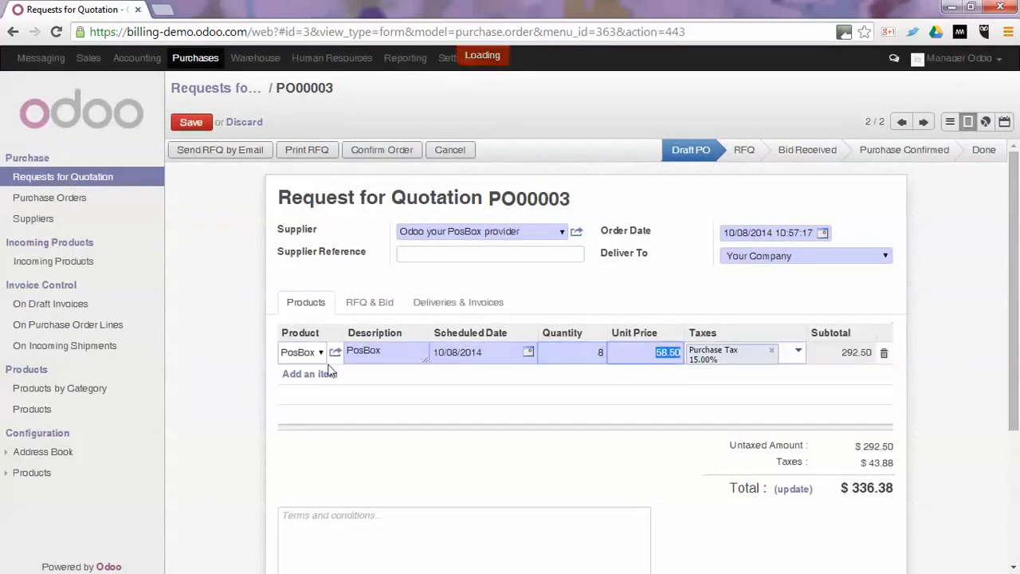
Step: Add a line for [ASSIST_03] Human Resources Unlimited Assistance with a unit price of 500 and Purchase Tax 15.00%
click(310, 380)
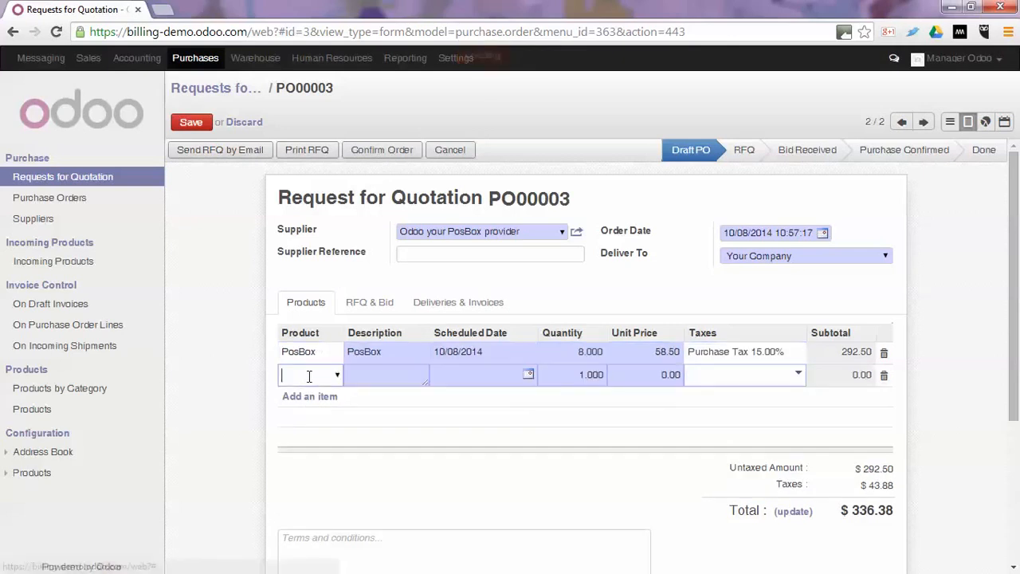
click(337, 376)
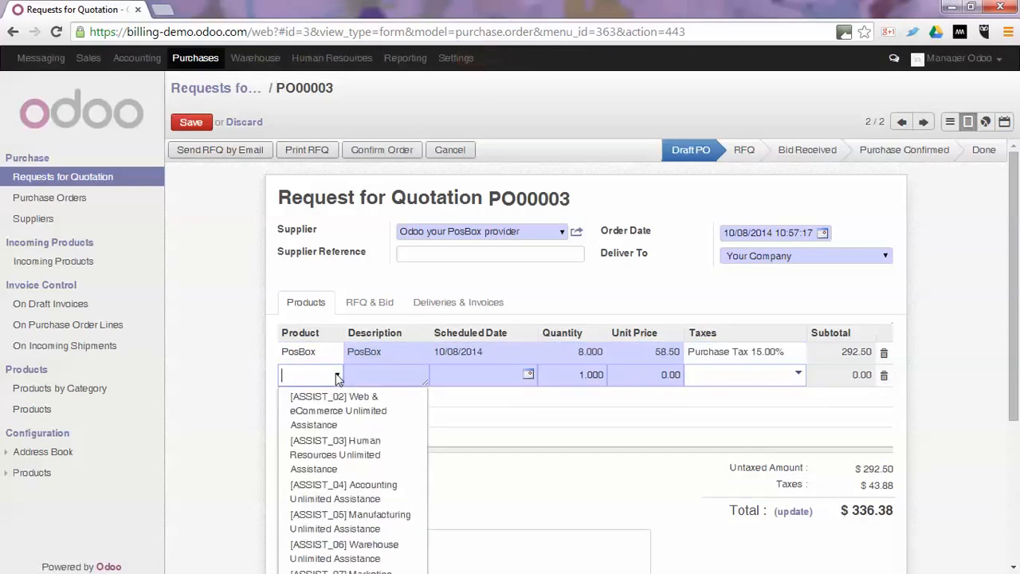
click(324, 464)
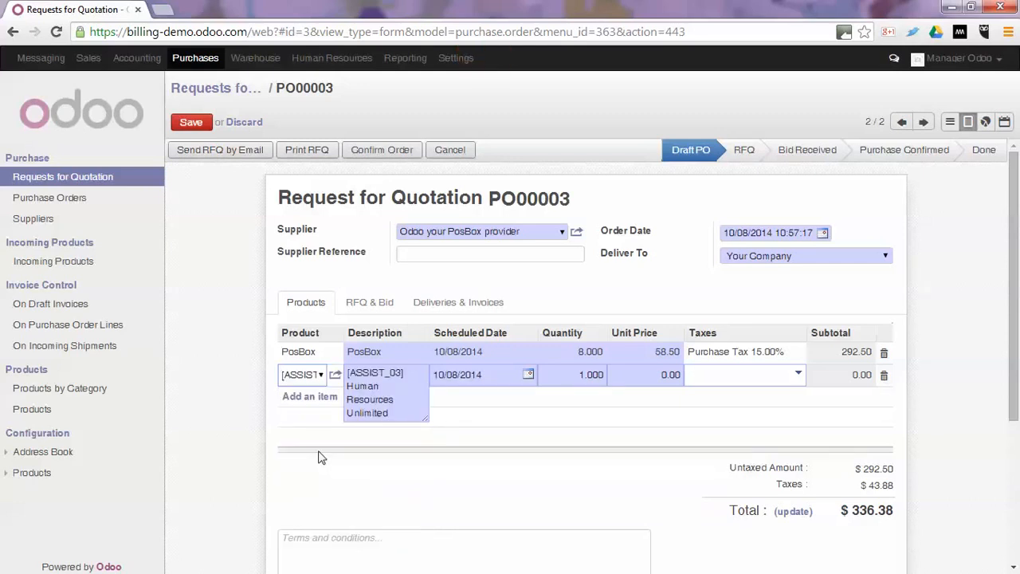
key(Tab)
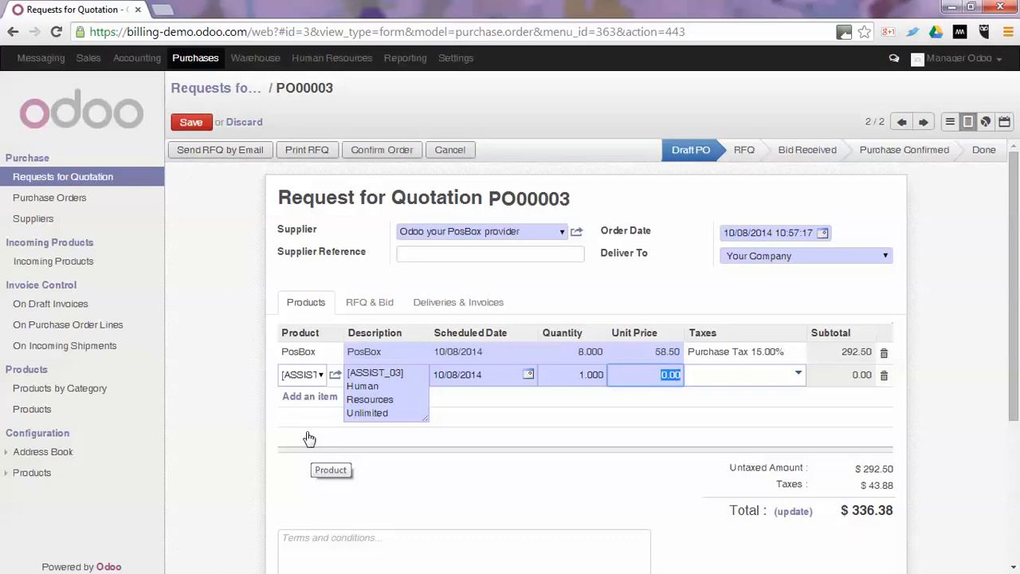
text(500)
key(Tab)
text(15)
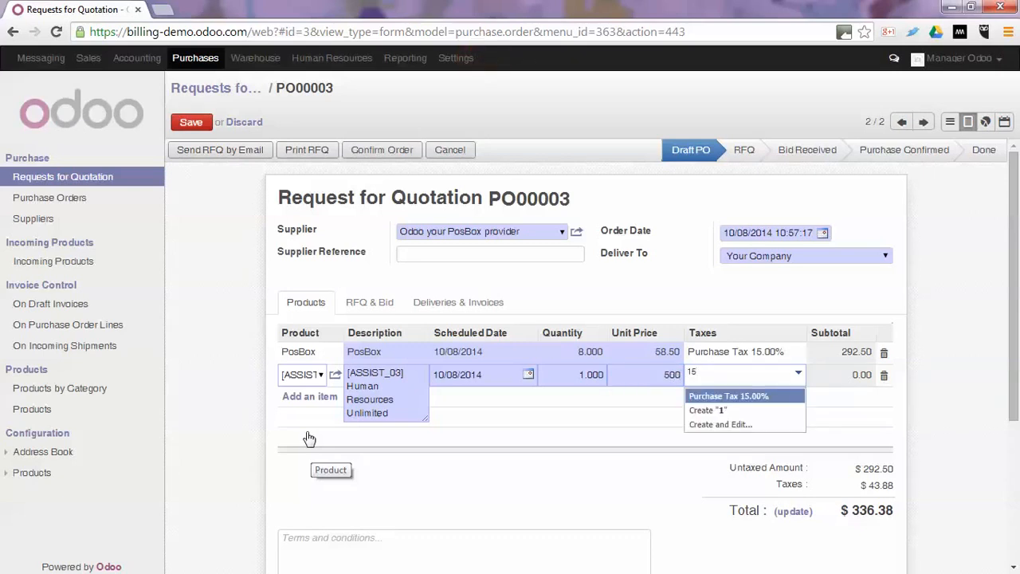
key(Return)
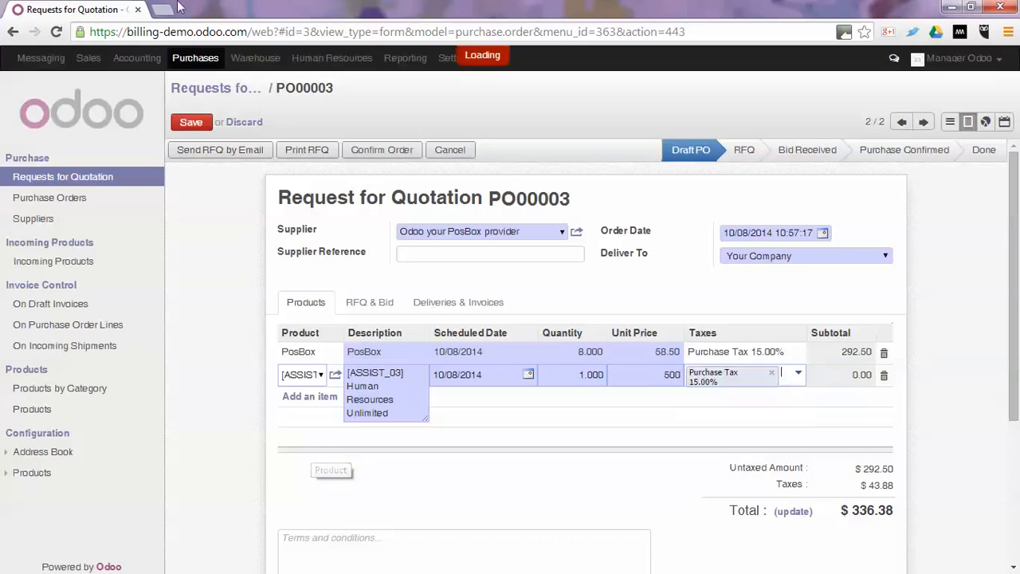
Step: Save the request for quotation, check its invoicing control and confirm it as a purchase order
click(190, 122)
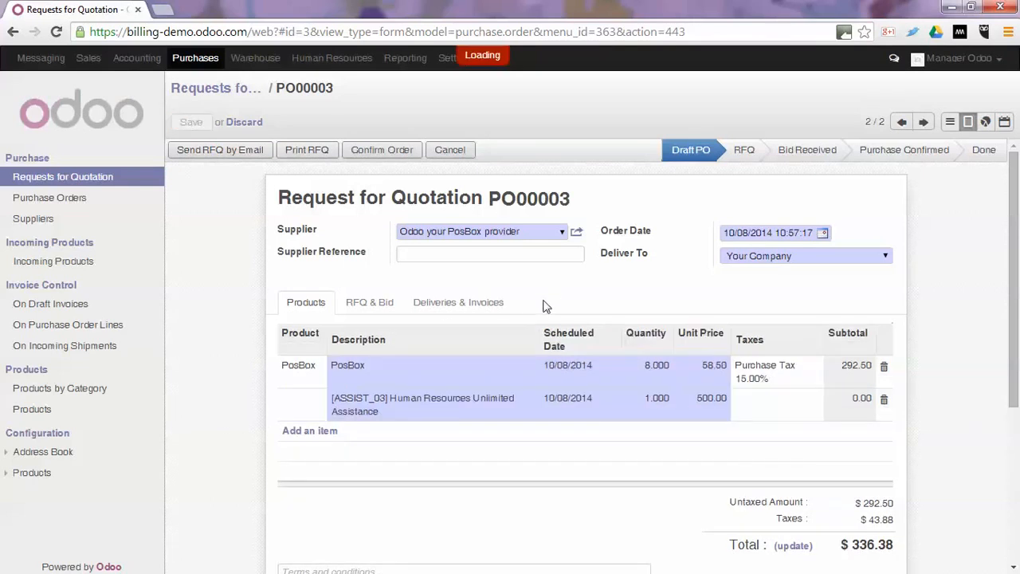
click(455, 304)
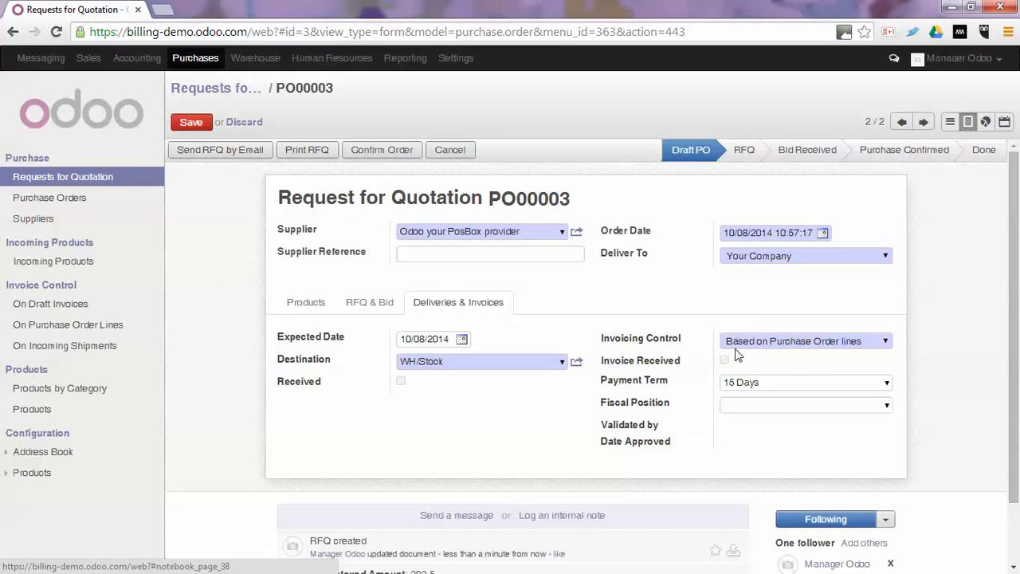
click(295, 302)
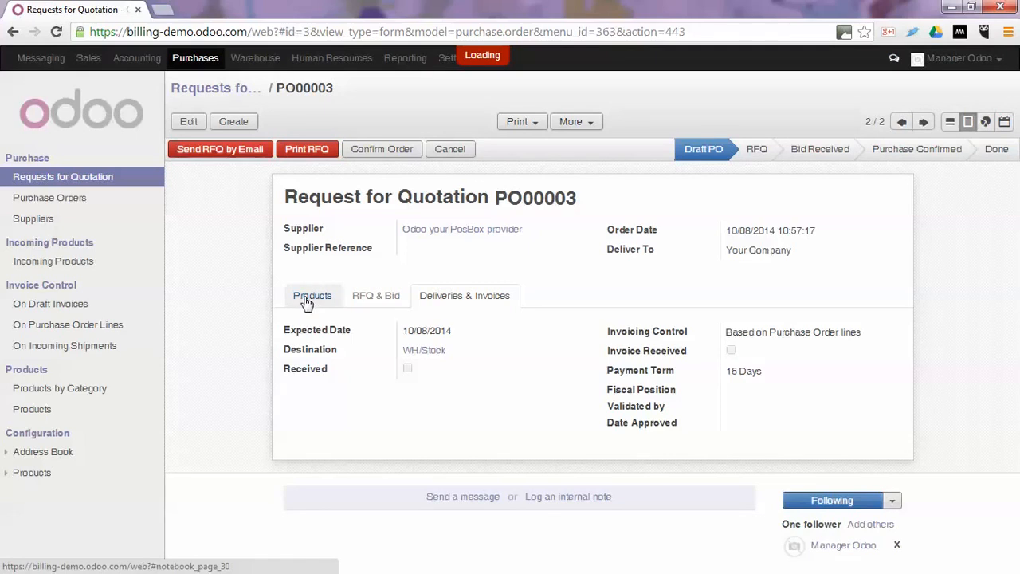
click(306, 303)
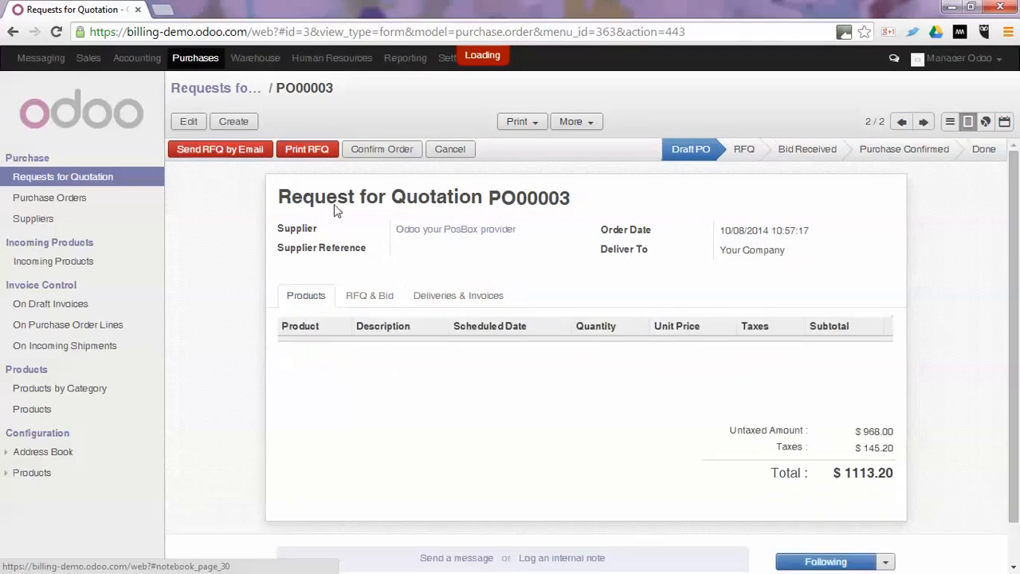
click(377, 145)
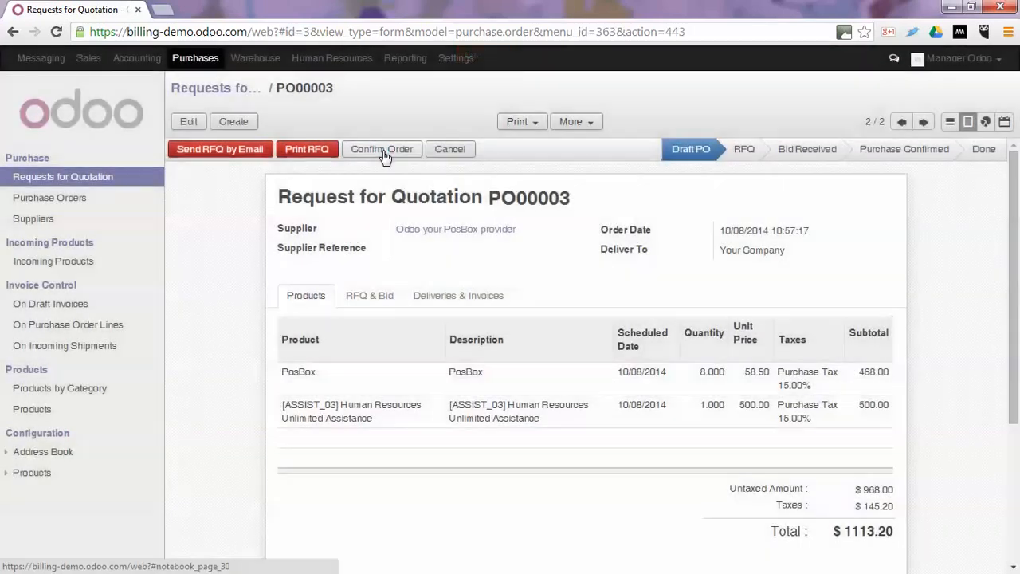
click(382, 151)
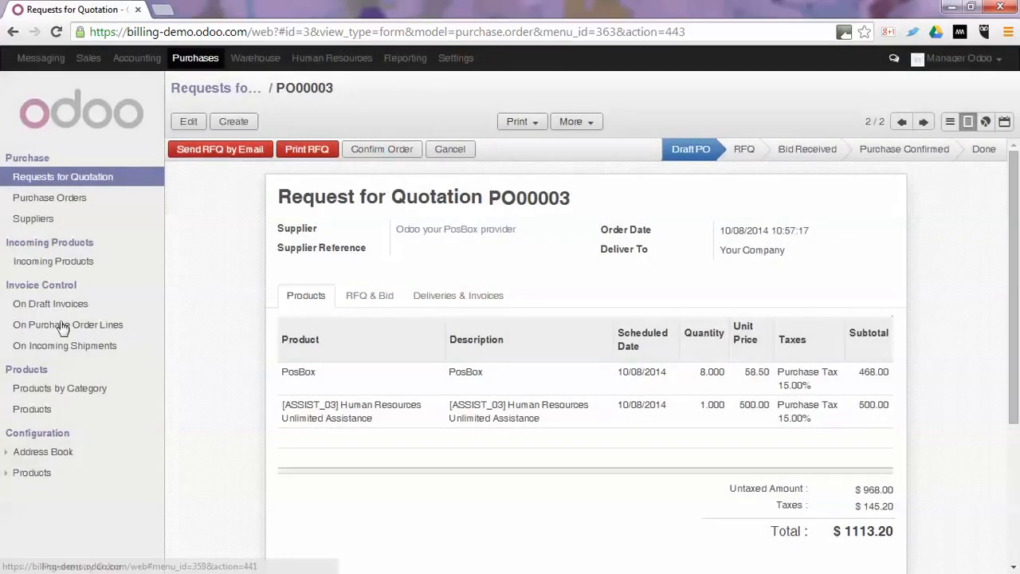
Step: List the purchase order lines for invoice control and filter them by the supplier Odoo your PosBox provider
click(63, 326)
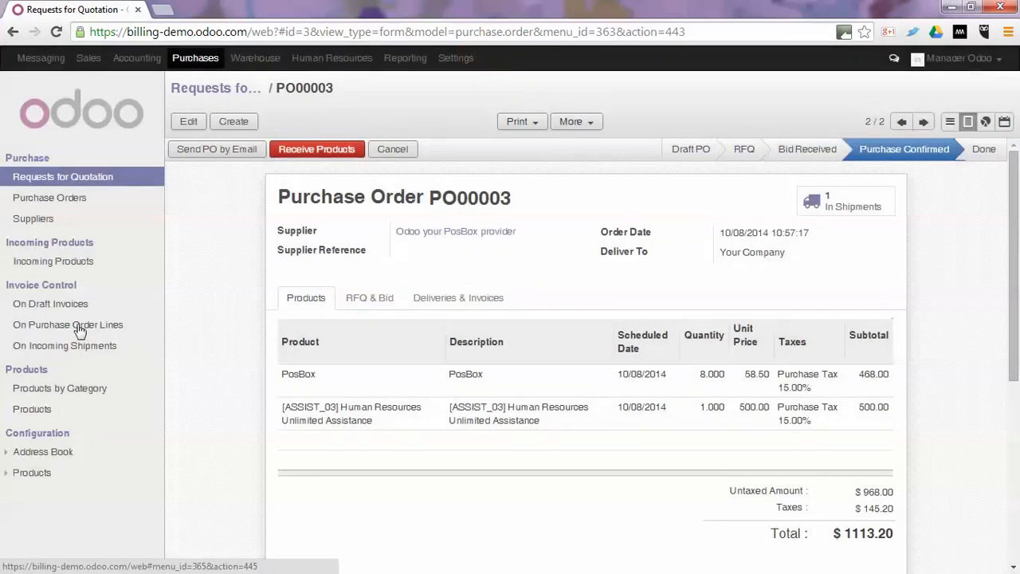
click(80, 328)
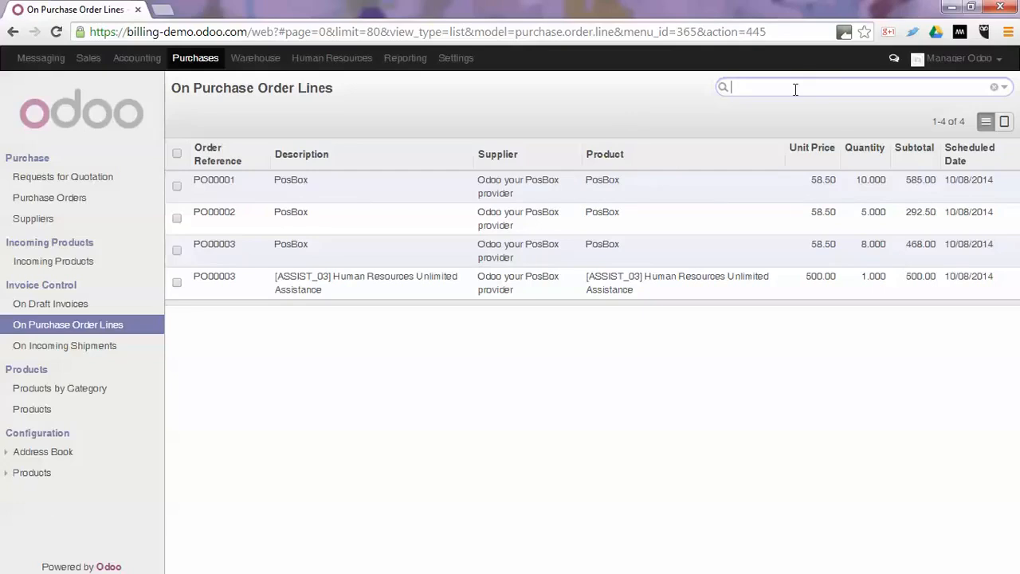
text(odoo)
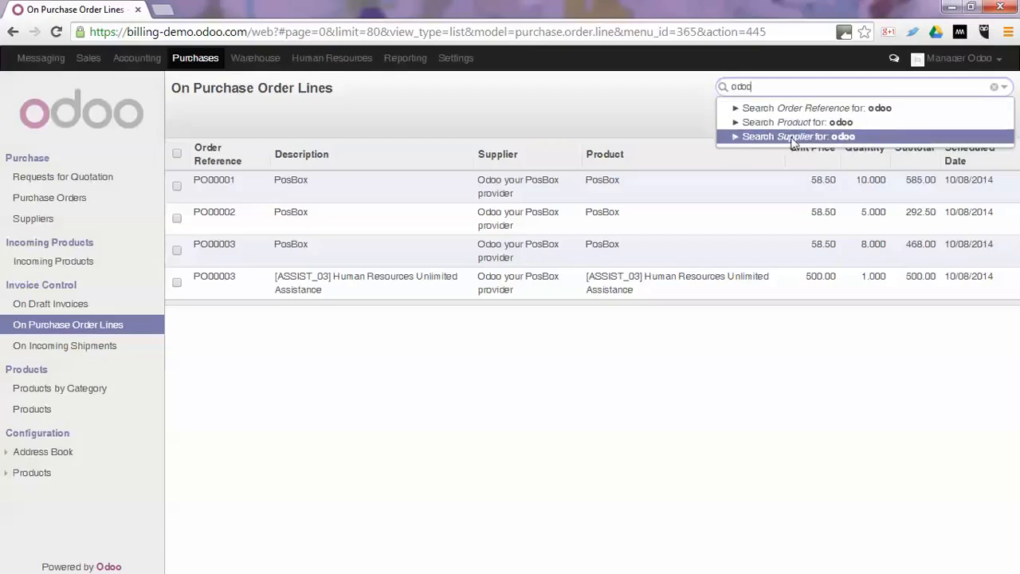
click(736, 137)
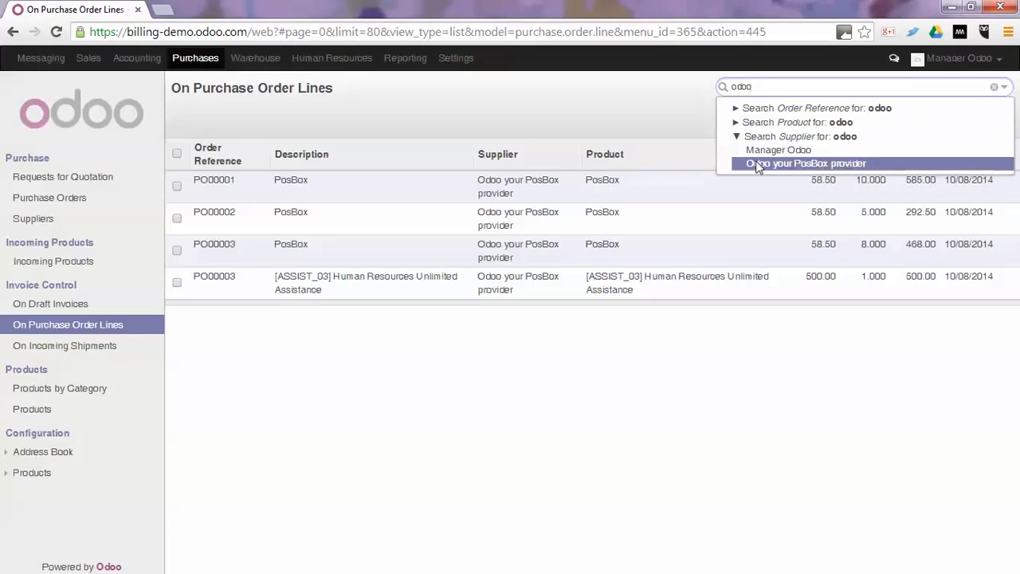
click(757, 164)
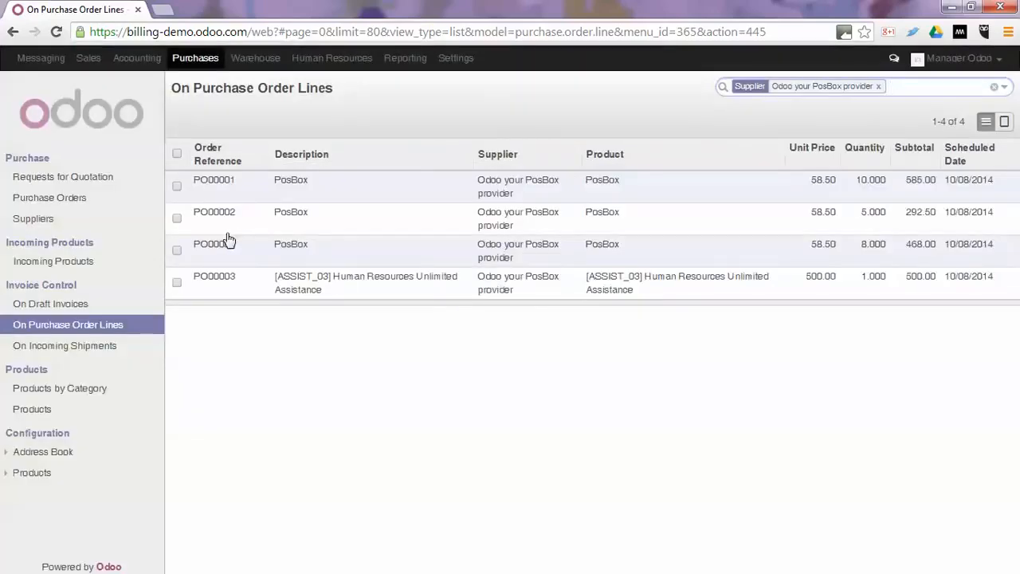
Step: Generate a supplier invoice from the PosBox lines of 5 and 8 units and the Human Resources Unlimited Assistance line
click(177, 218)
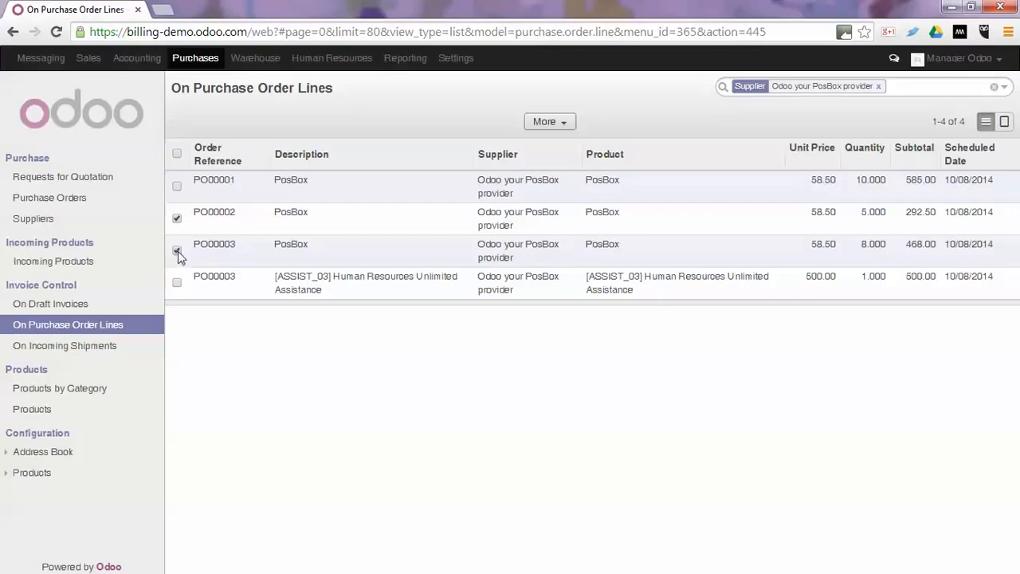
click(177, 283)
click(549, 122)
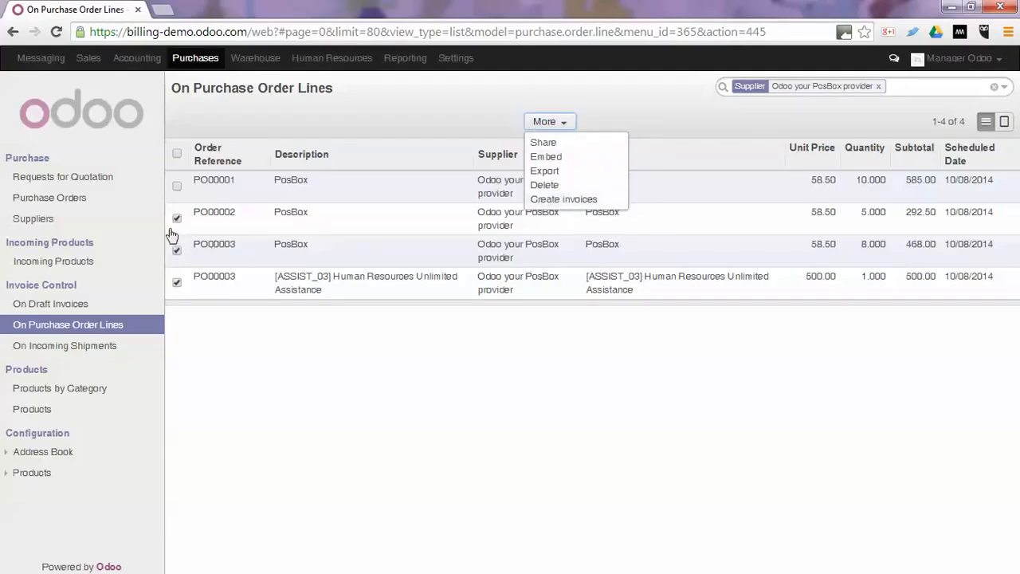
click(178, 283)
click(565, 201)
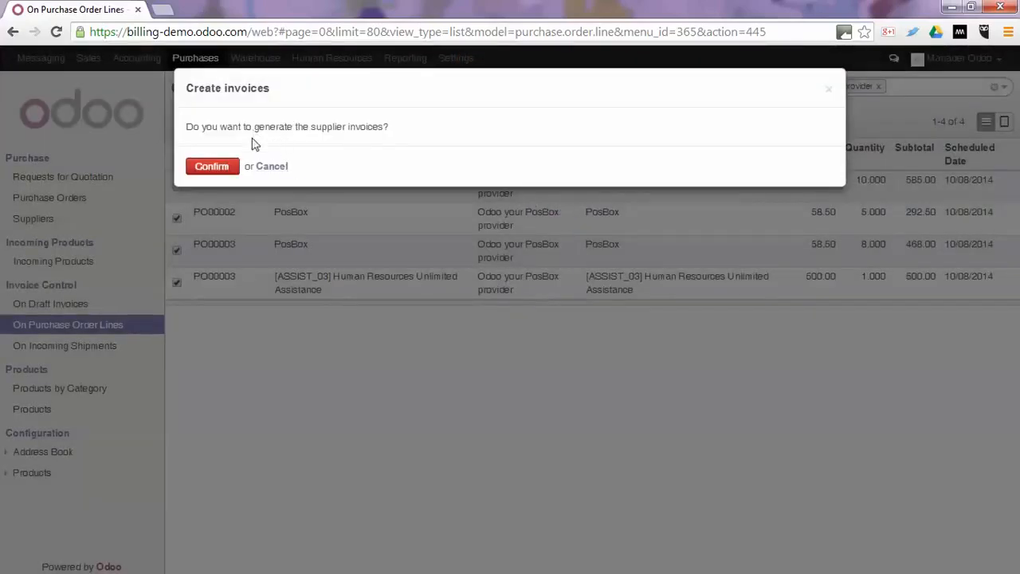
click(212, 167)
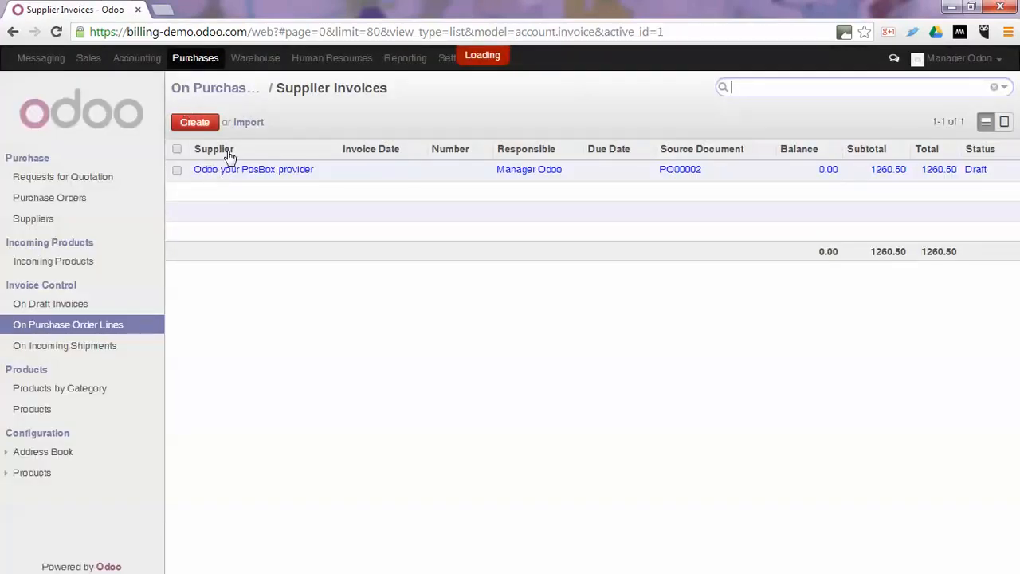
Step: Review the lines of the generated draft supplier invoice, update its tax amount and save it
click(229, 171)
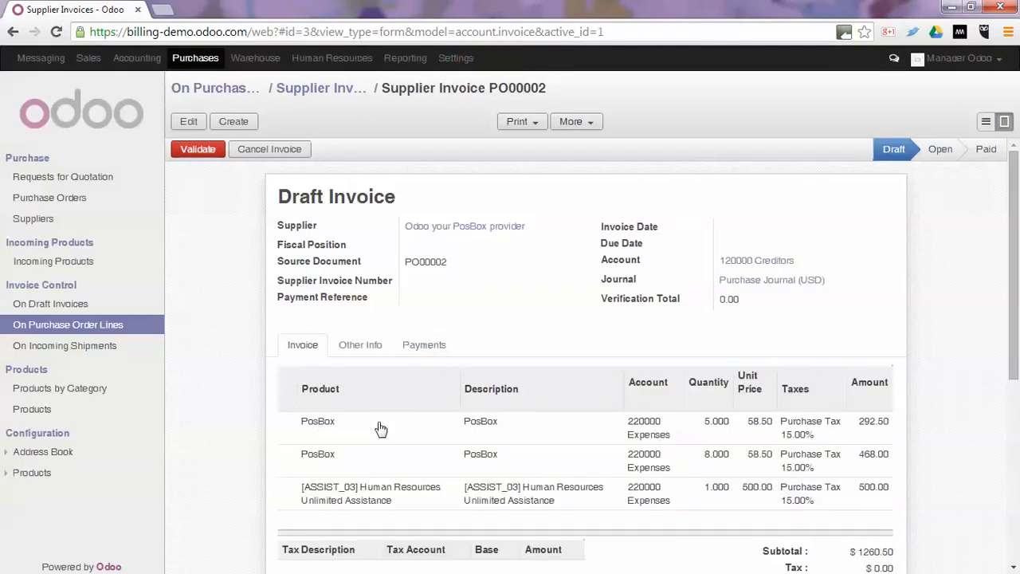
scroll(483, 281, down, 4)
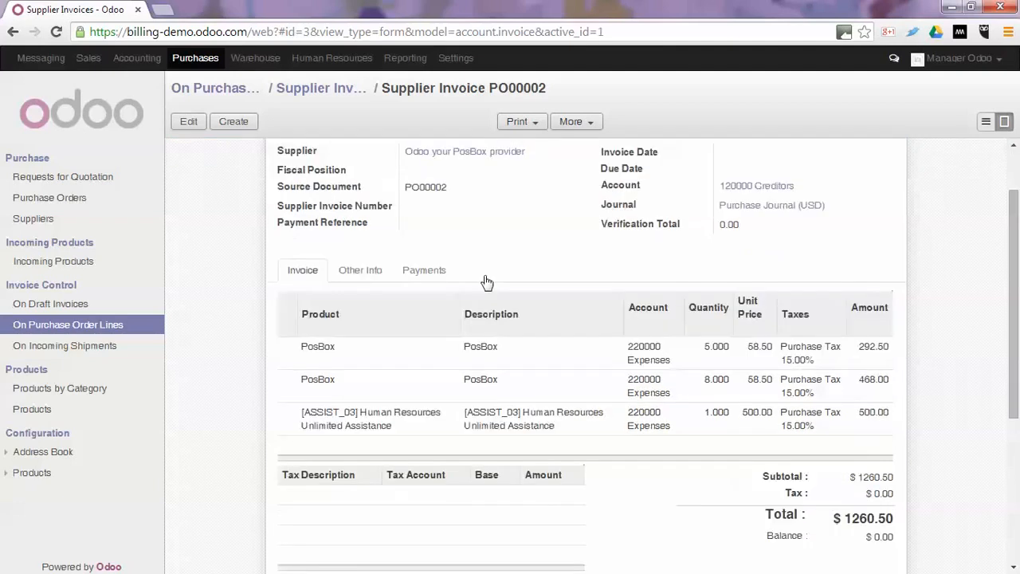
scroll(484, 282, up, 4)
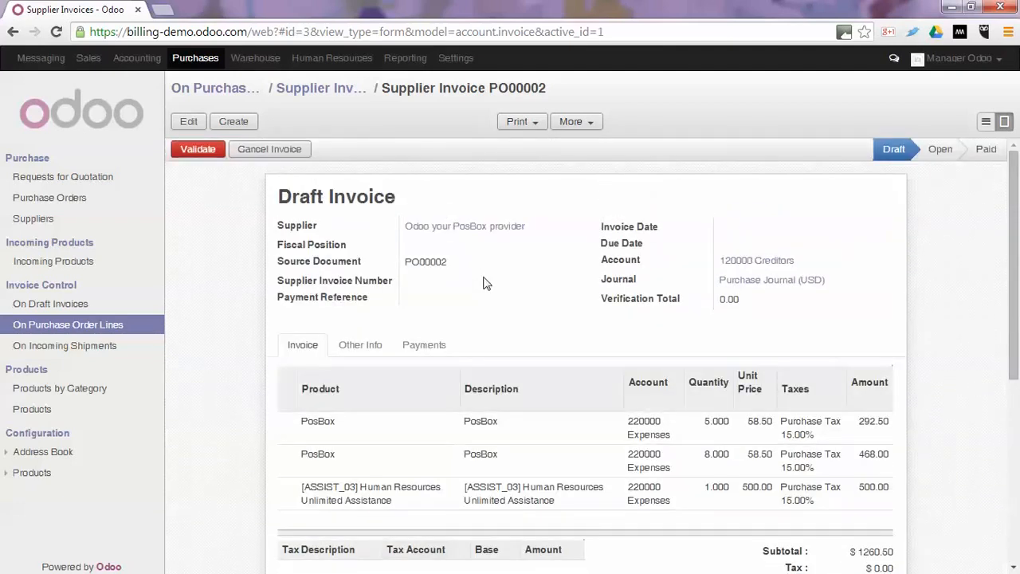
click(191, 122)
scroll(532, 305, down, 5)
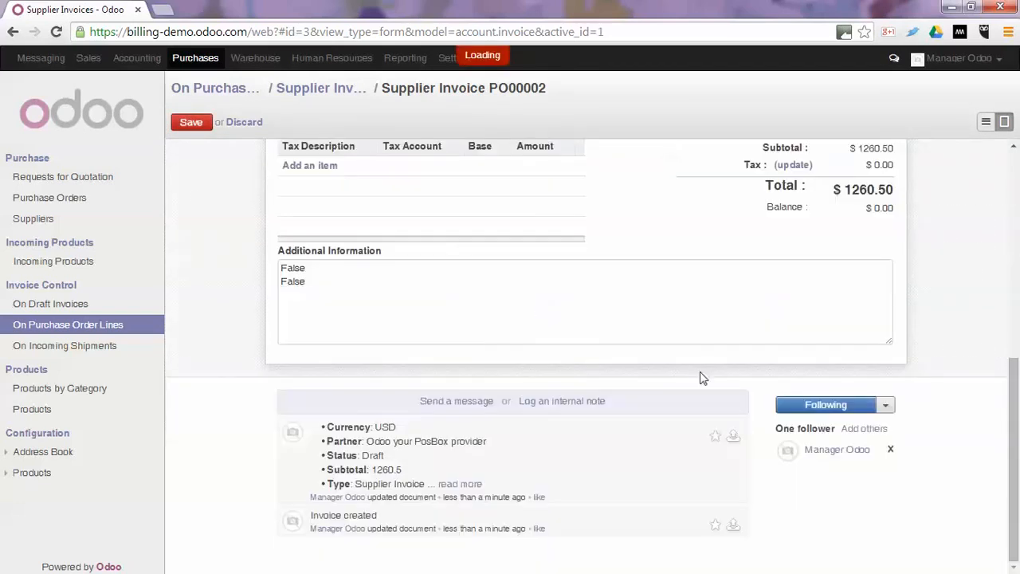
click(793, 165)
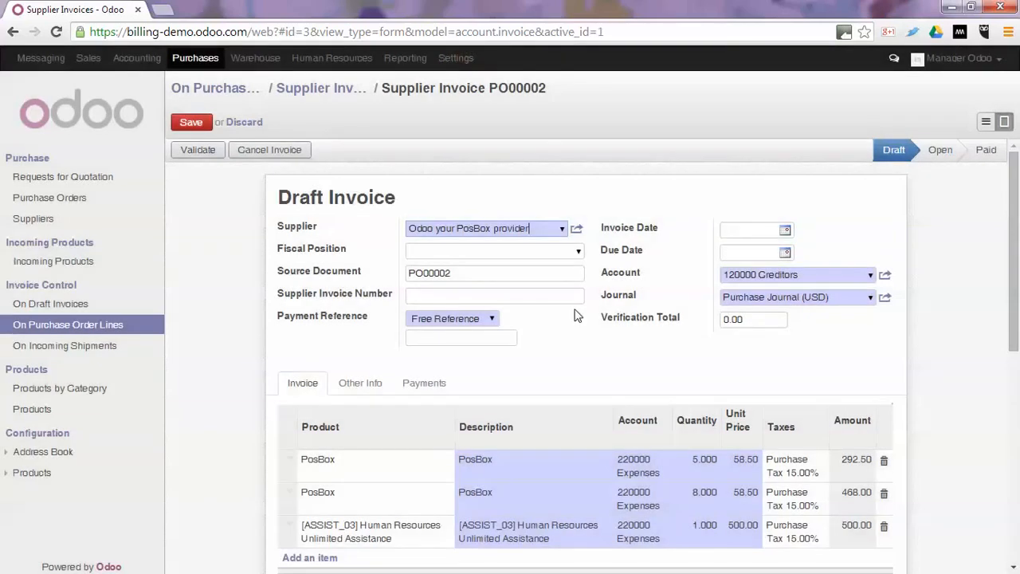
click(191, 124)
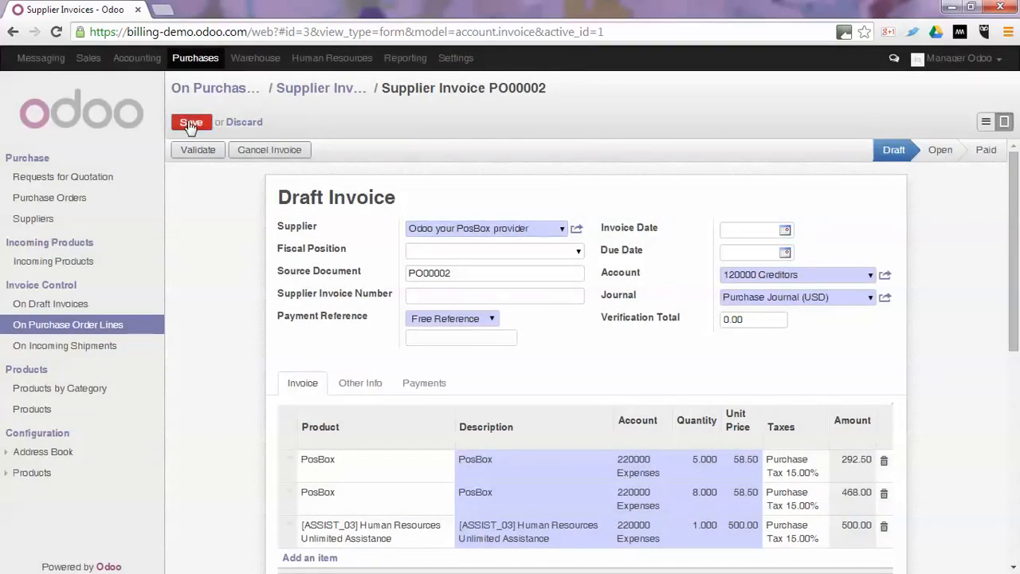
click(189, 123)
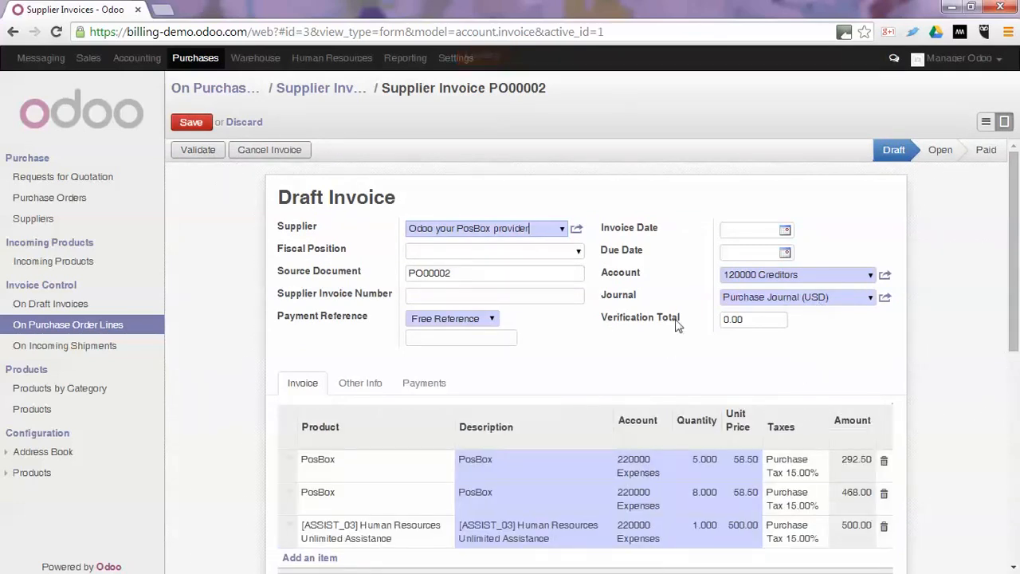
Step: Set the draft invoice's verification total to 1449.58 and validate the invoice
scroll(646, 333, down, 4)
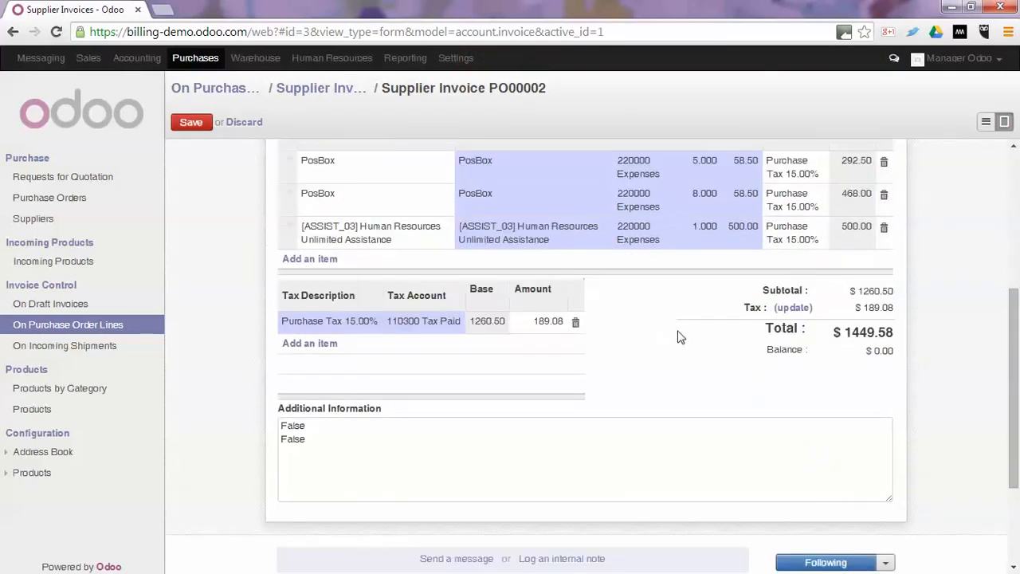
scroll(678, 336, up, 2)
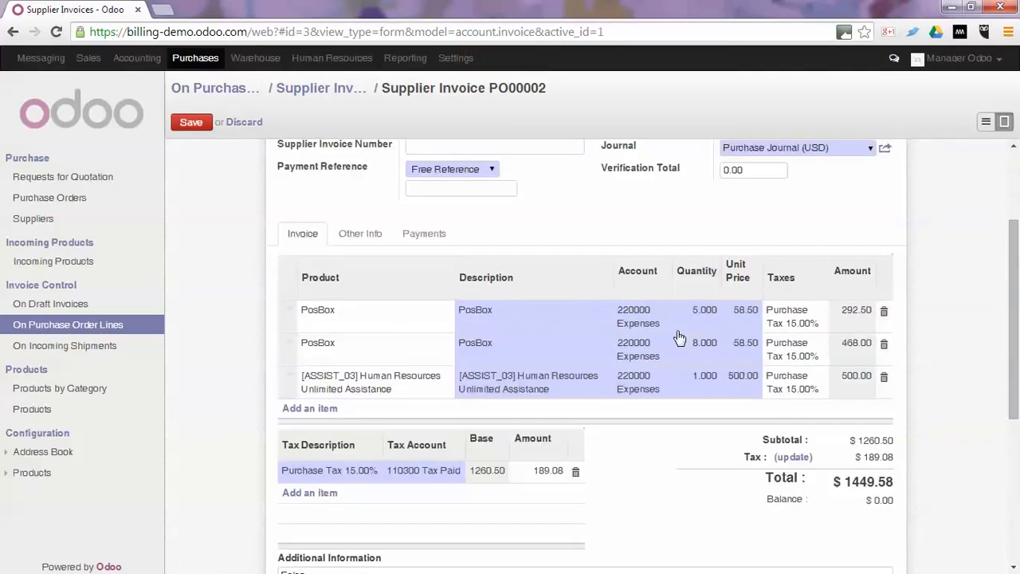
click(766, 170)
text(1449.58)
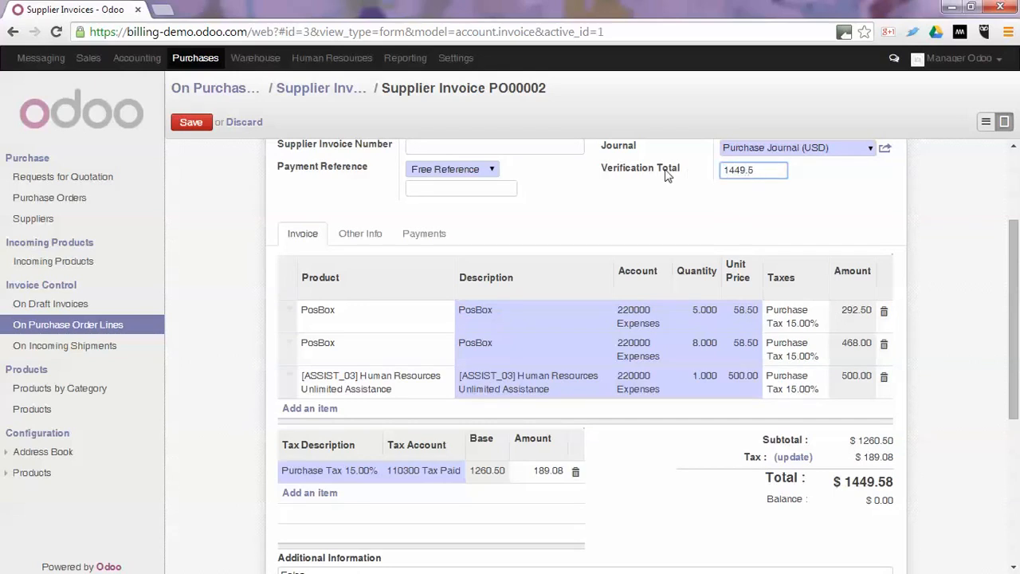
scroll(499, 239, up, 2)
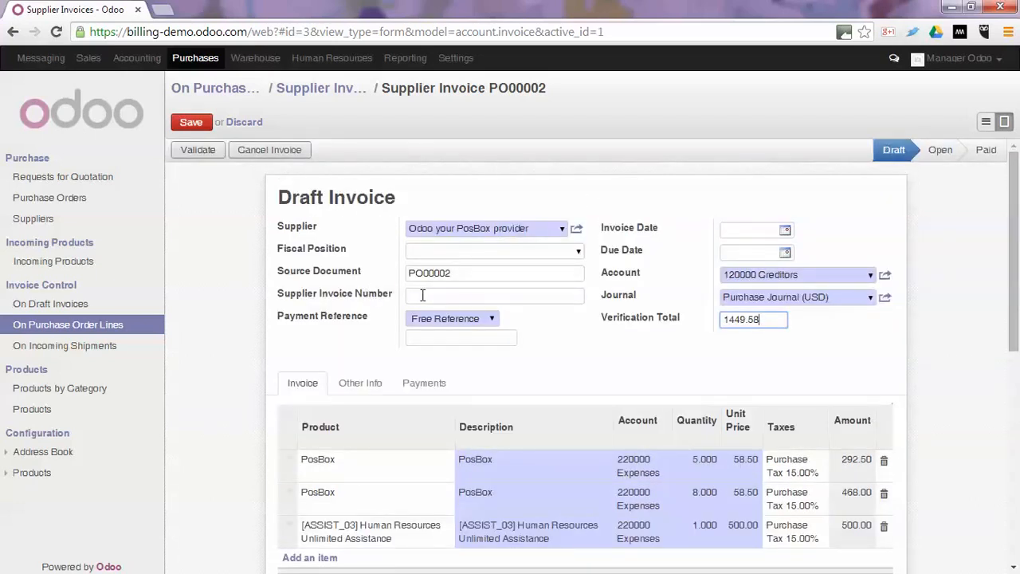
click(423, 295)
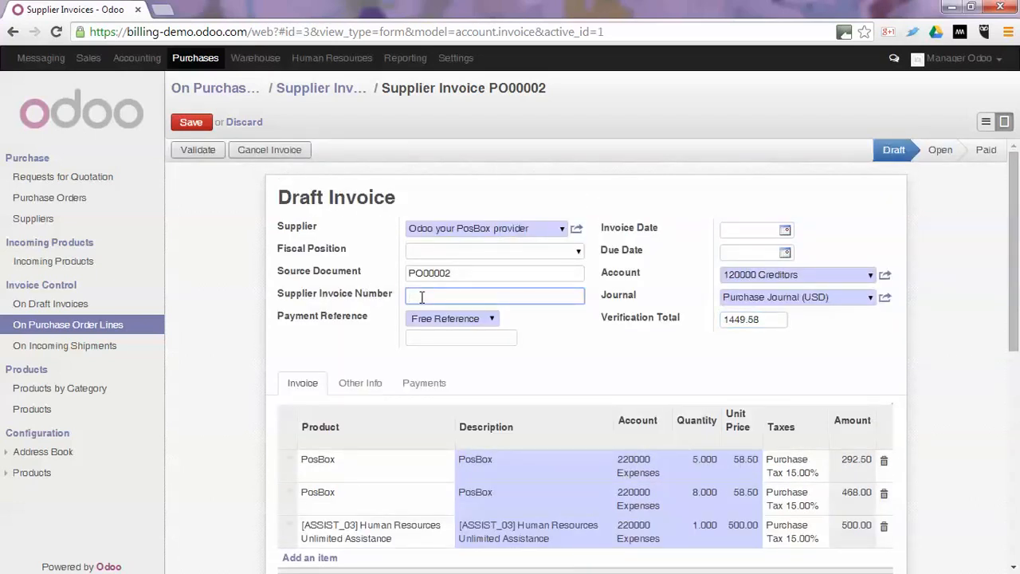
click(729, 230)
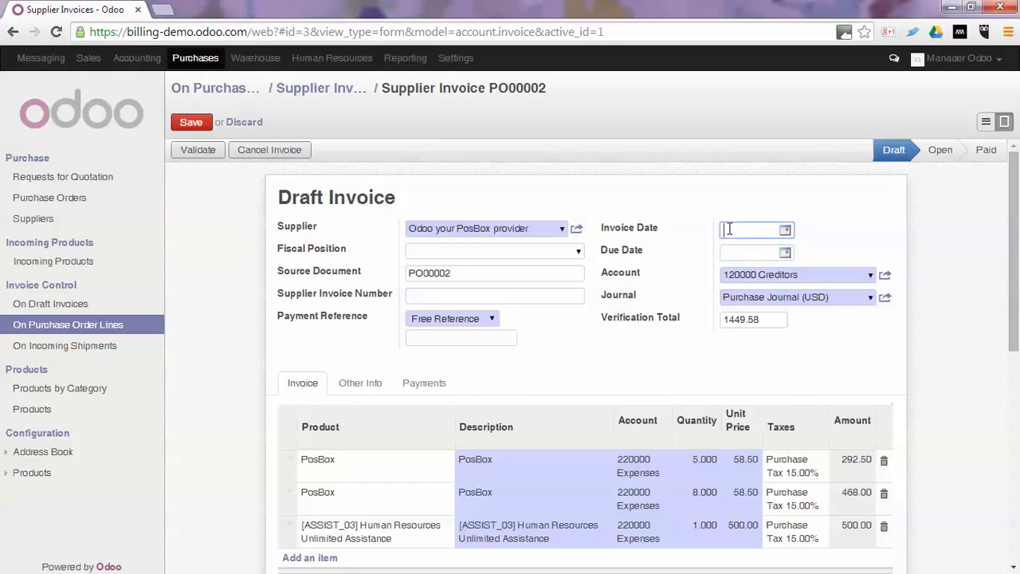
click(193, 154)
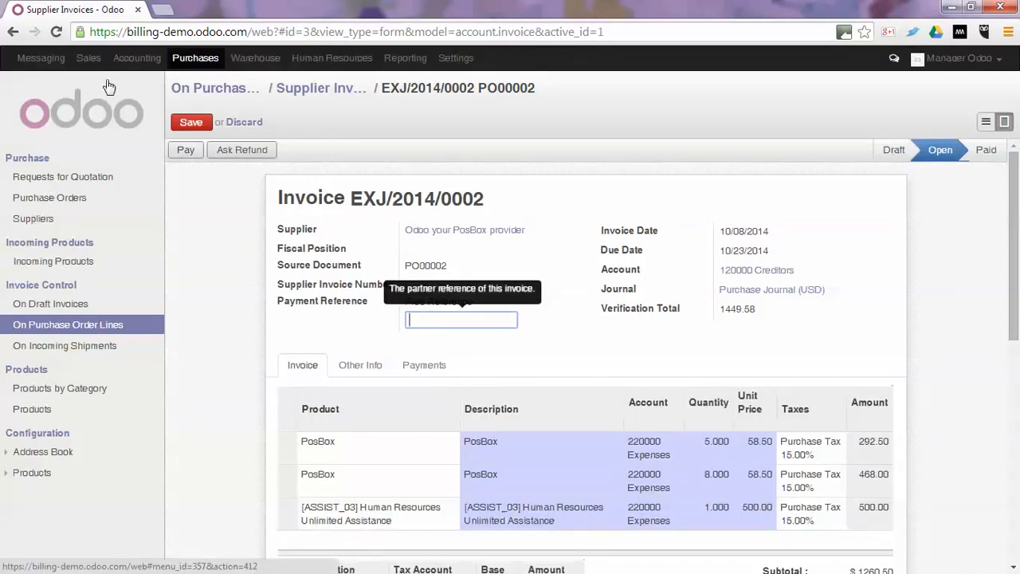
Step: Open the remaining draft supplier invoice for 10 PosBoxes in Accounting and validate it
click(142, 58)
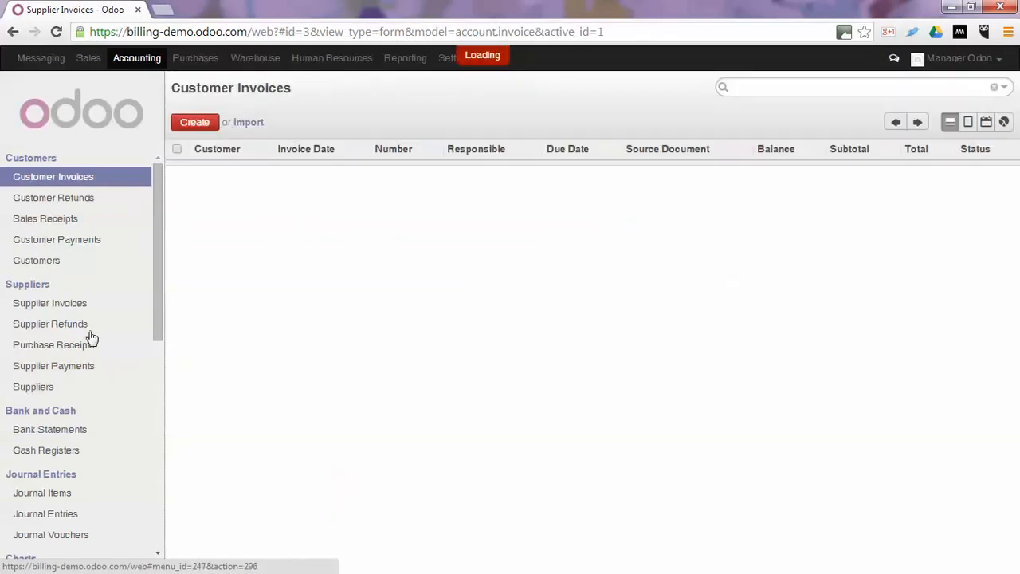
click(70, 307)
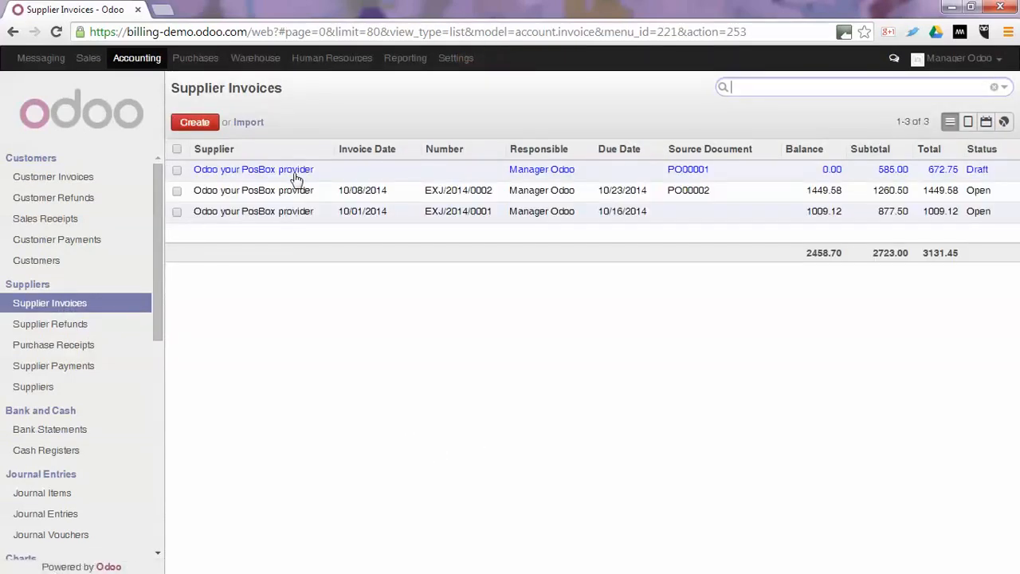
click(296, 170)
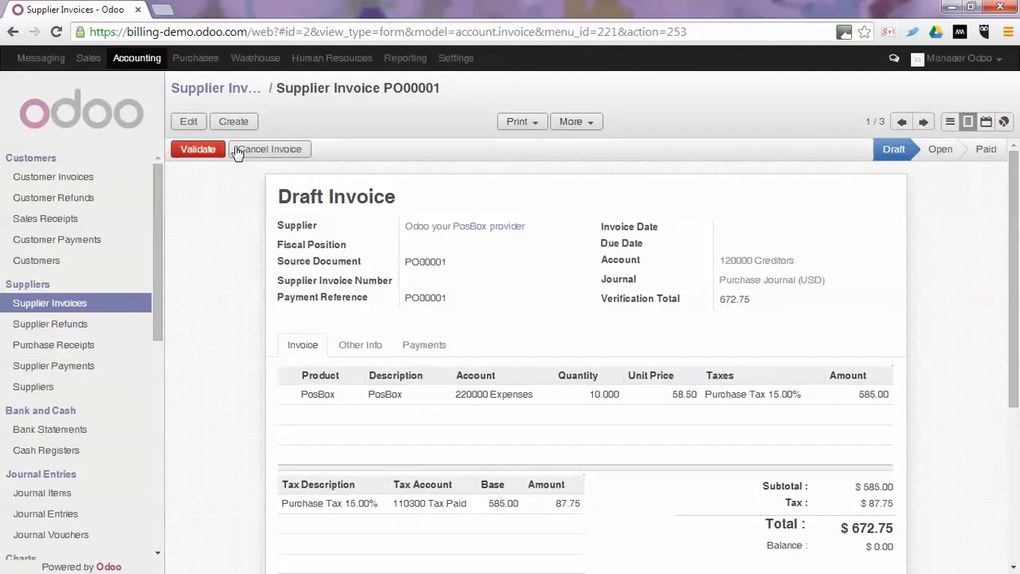
click(198, 150)
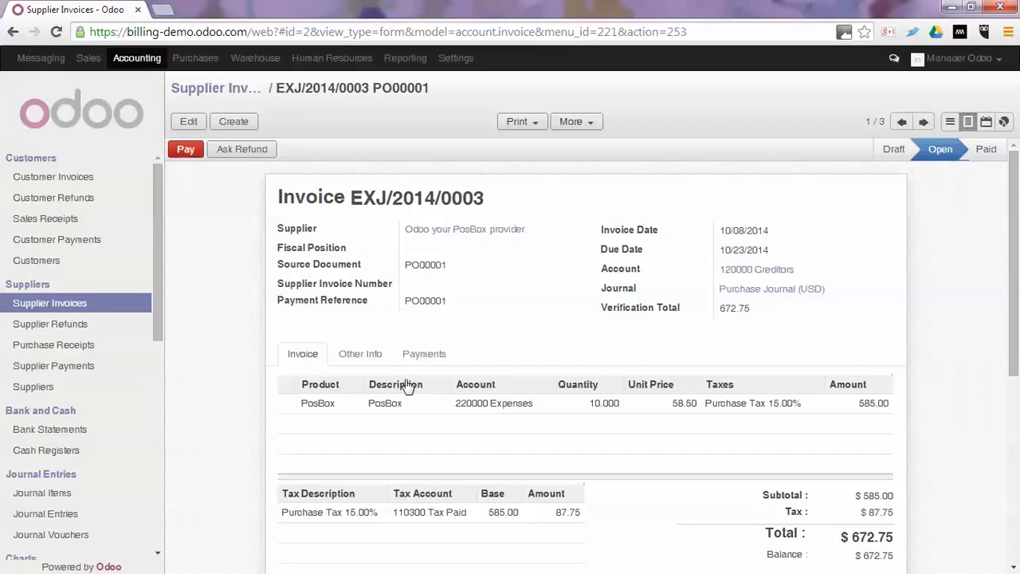
Step: Set the default invoicing control method for purchases to "Based on incoming shipments" and apply the setting
click(450, 66)
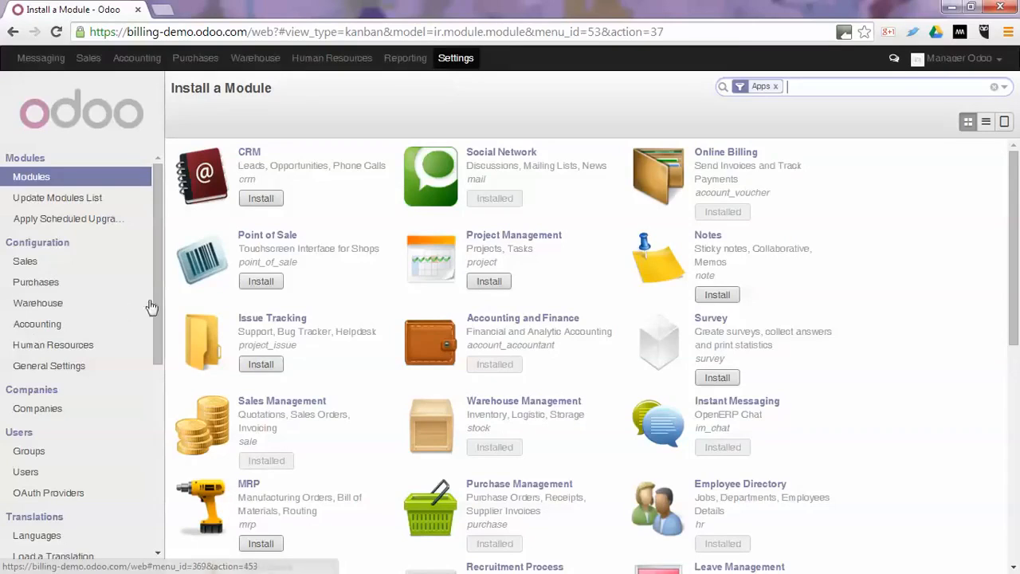
click(45, 287)
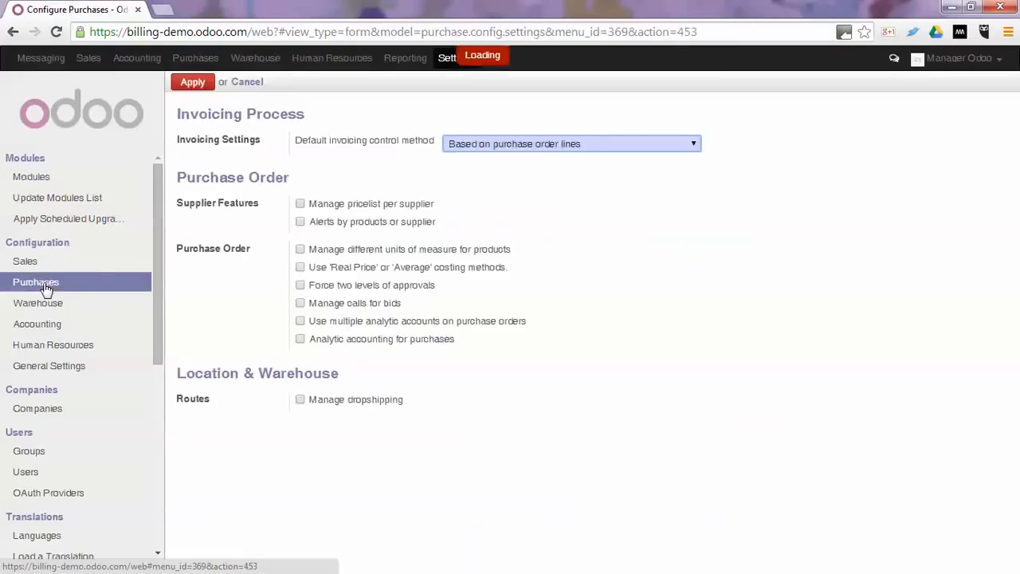
click(516, 143)
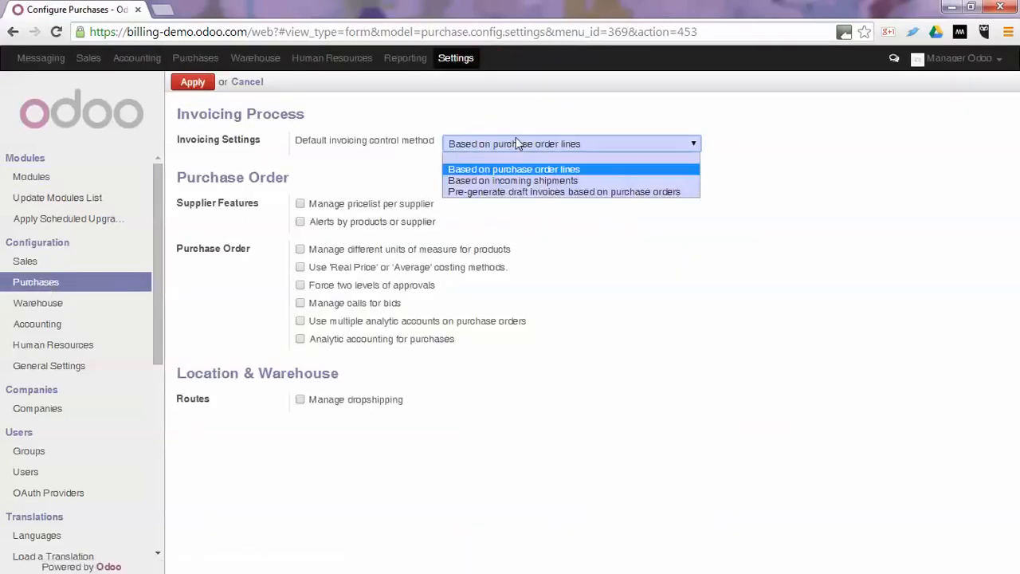
click(500, 182)
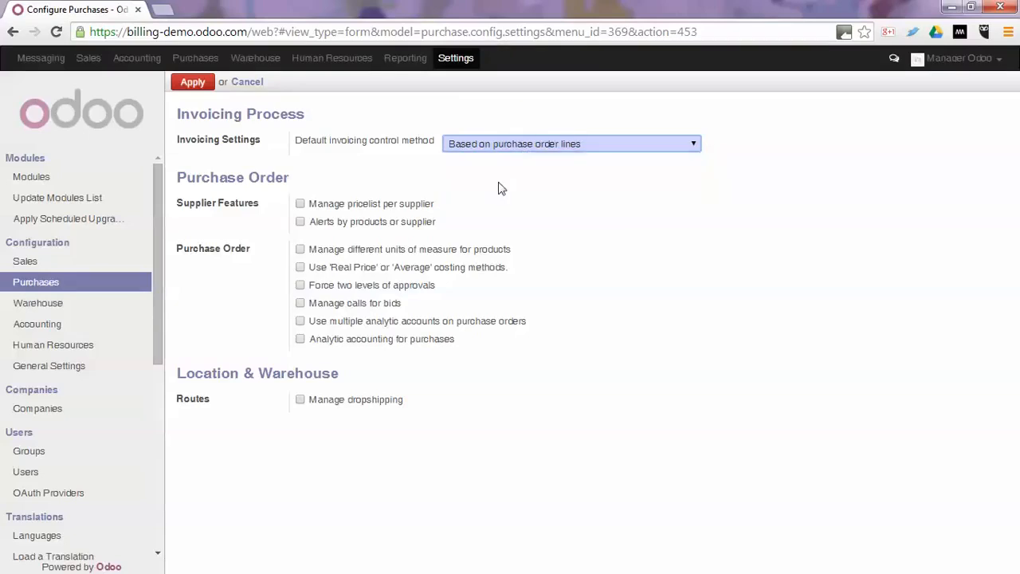
click(194, 83)
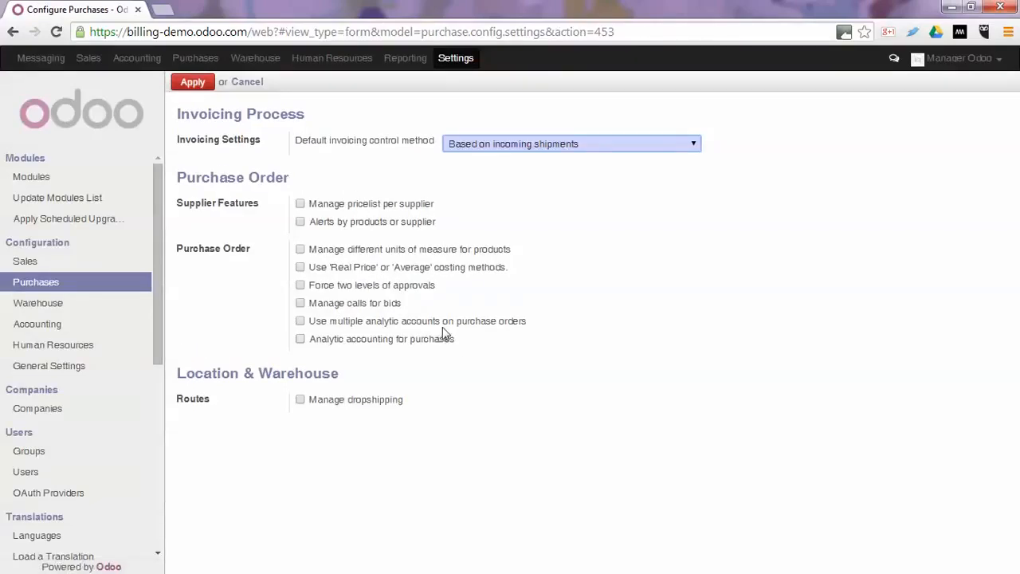
Step: Create a new request for quotation with "Odoo your PosBox provider" as the supplier
click(185, 63)
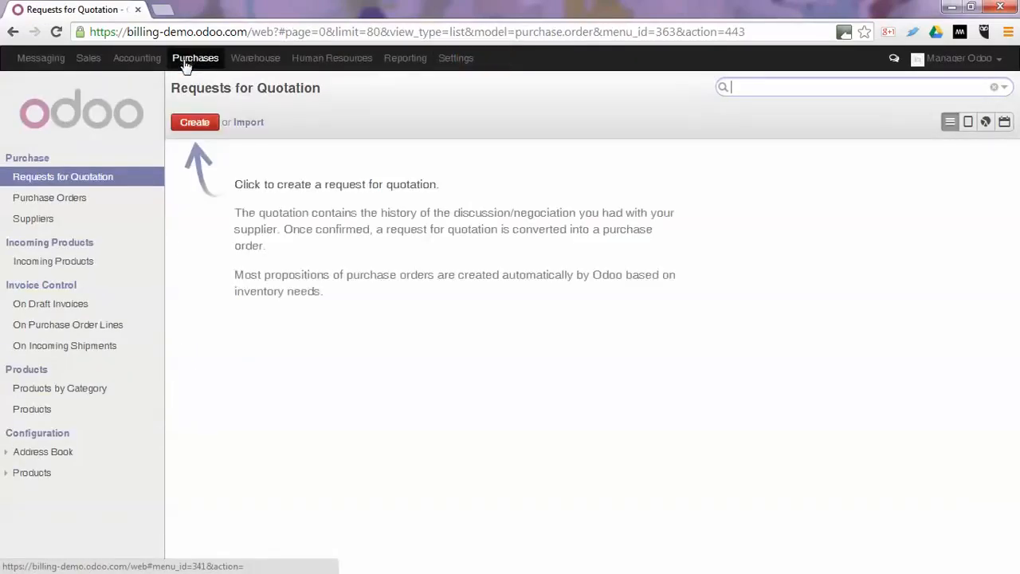
click(194, 122)
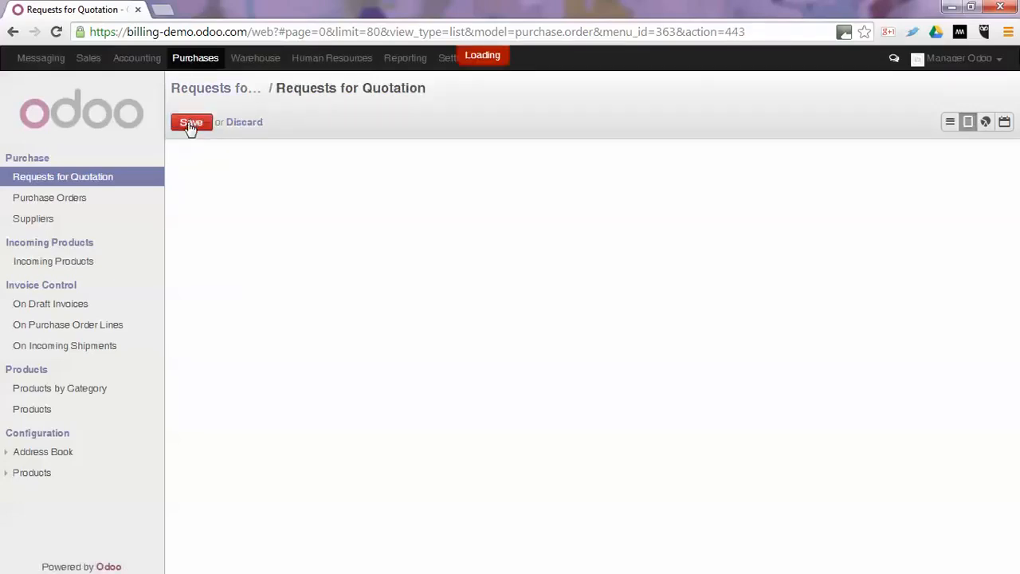
text(oid)
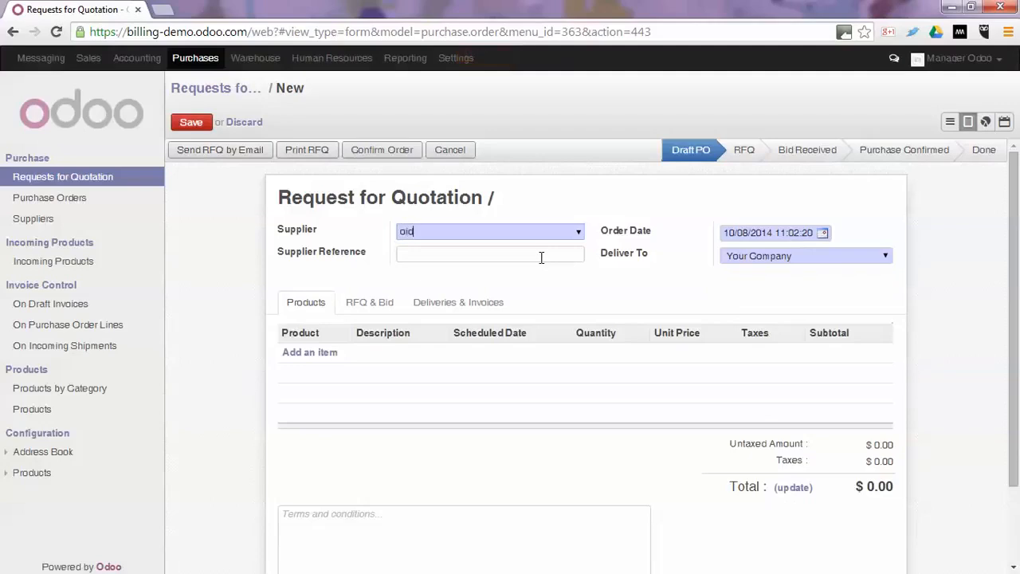
key(BackSpace)
key(BackSpace)
text(doo)
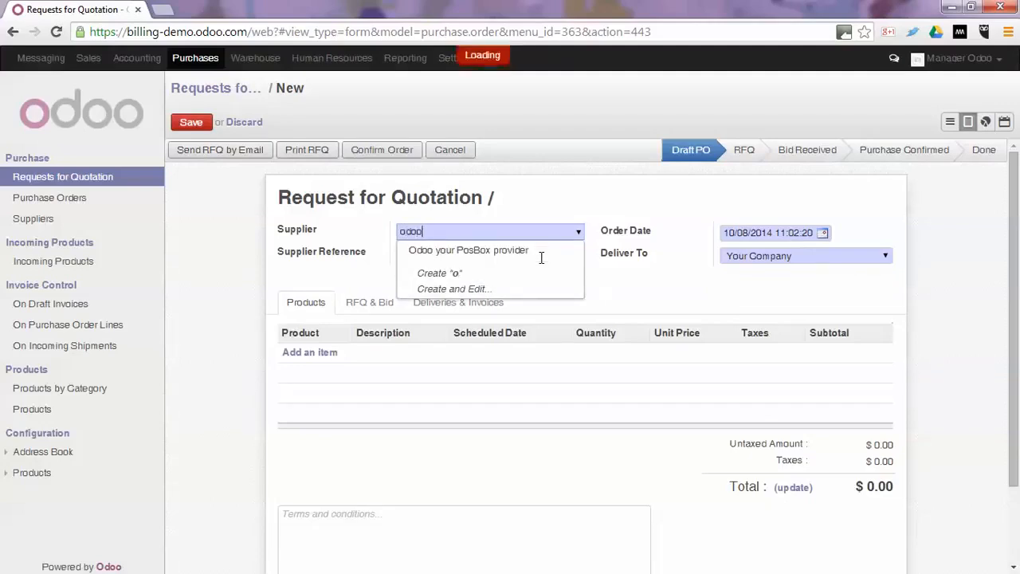
key(Return)
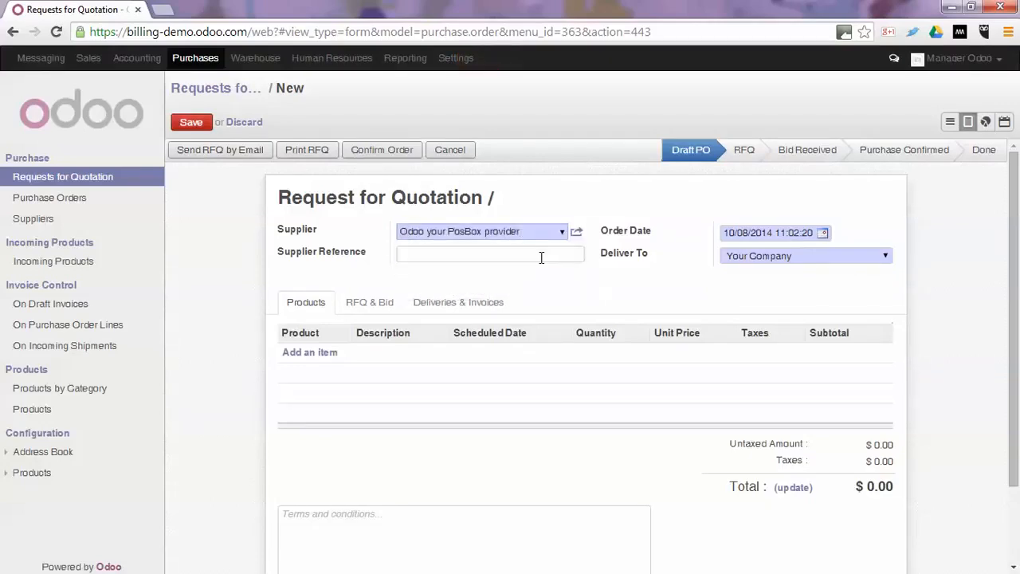
Step: Add a PosBox line with a quantity of 10 to the request for quotation
click(324, 353)
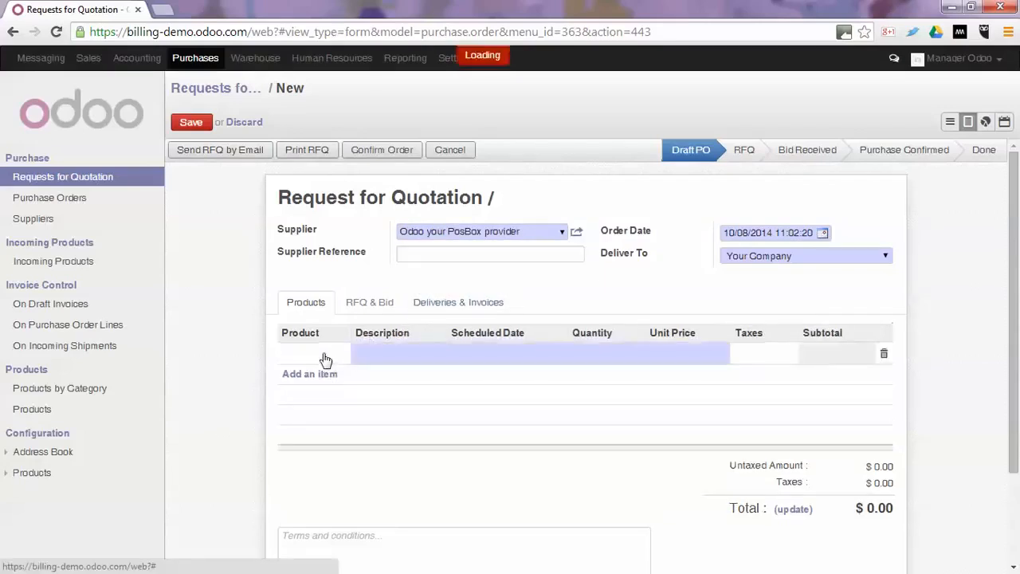
text(posb)
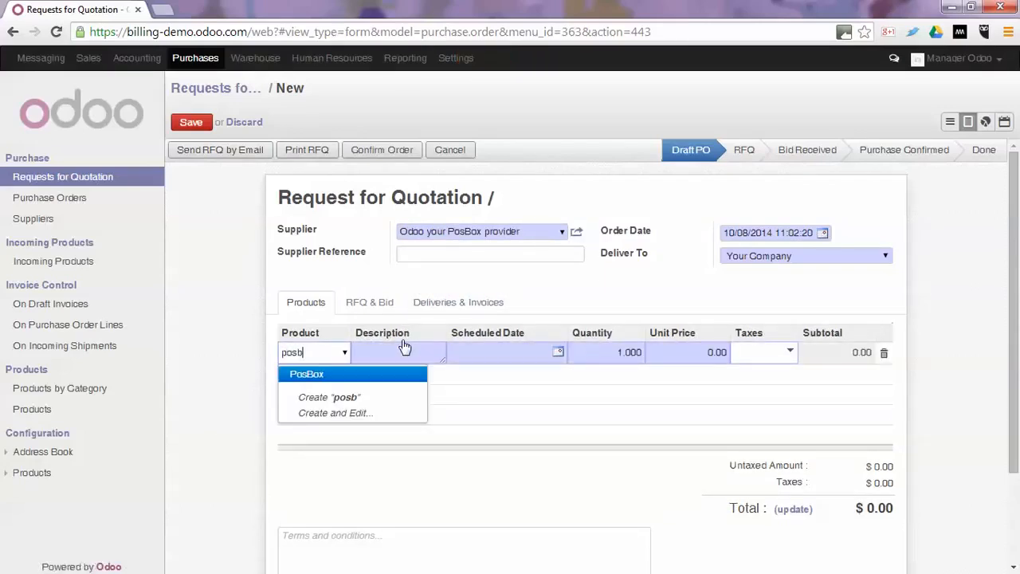
key(Return)
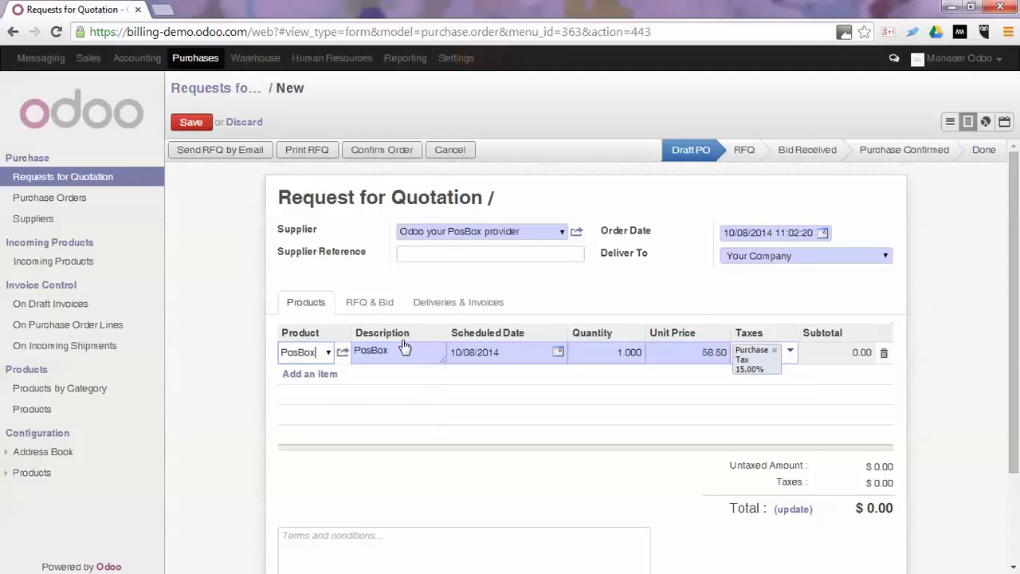
key(Tab)
key(Tab)
key(Tab)
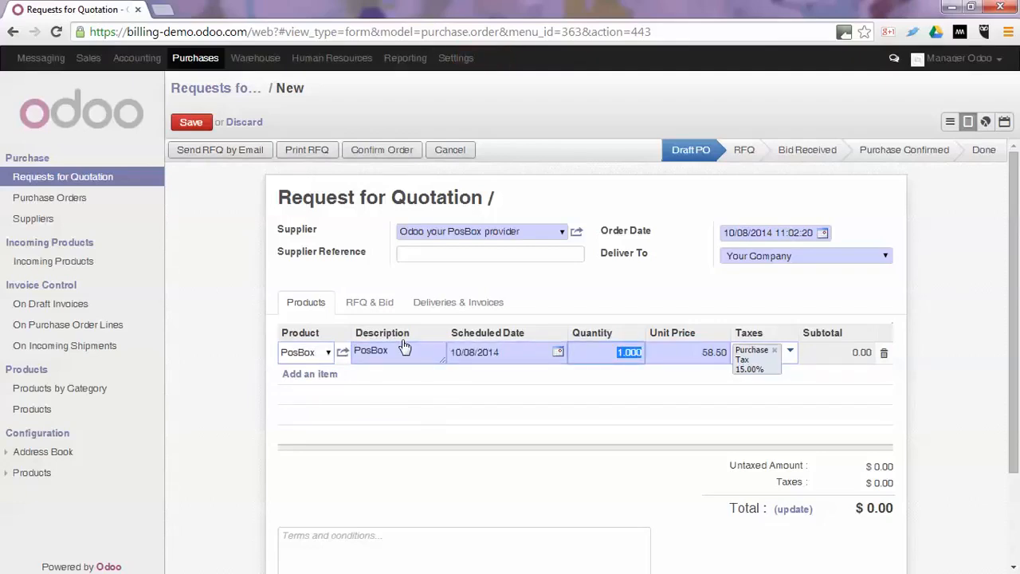
text(10)
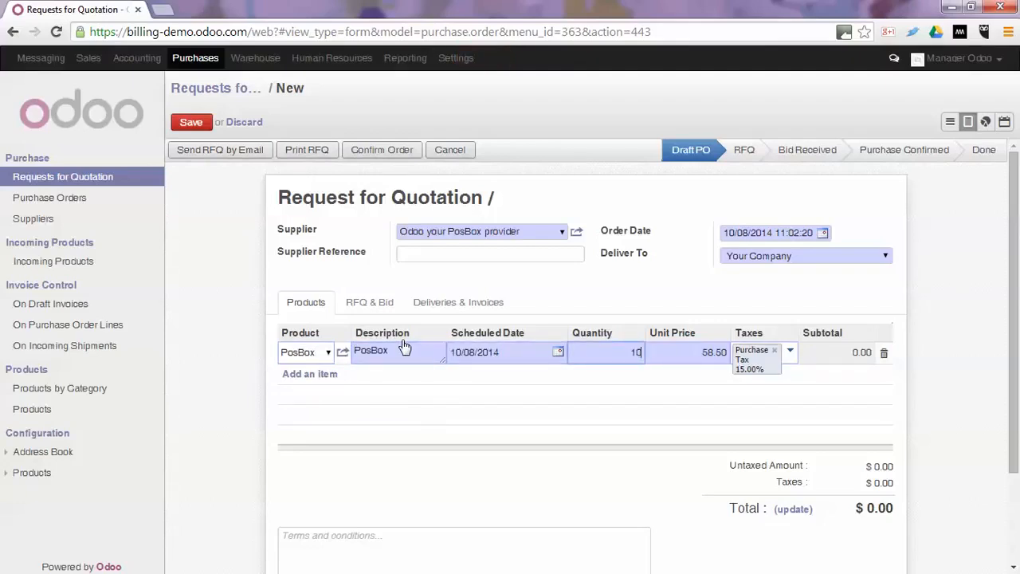
Step: Add a second order line and start creating a new product named Chair for it with the full product form
click(308, 375)
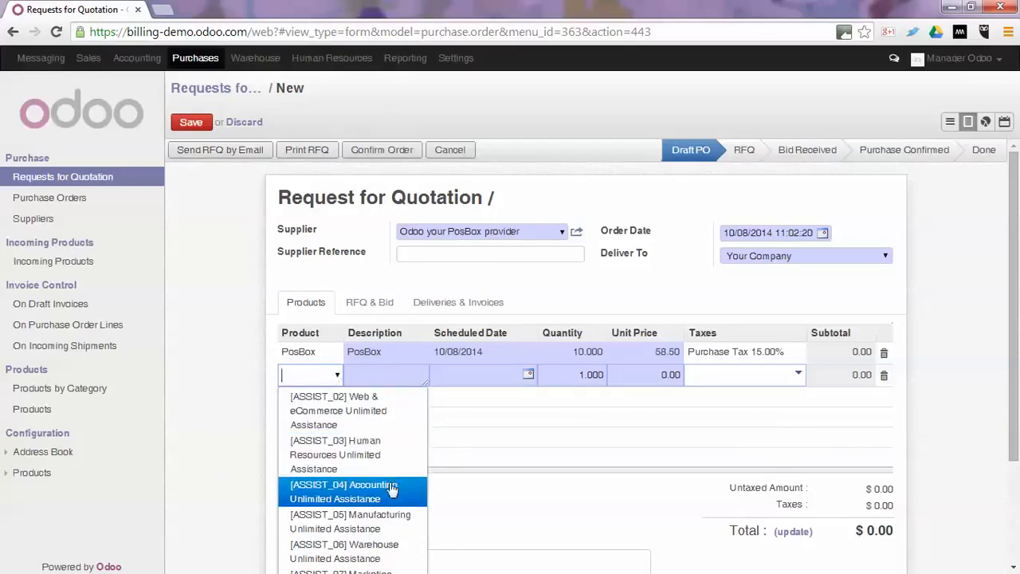
scroll(369, 526, down, 1)
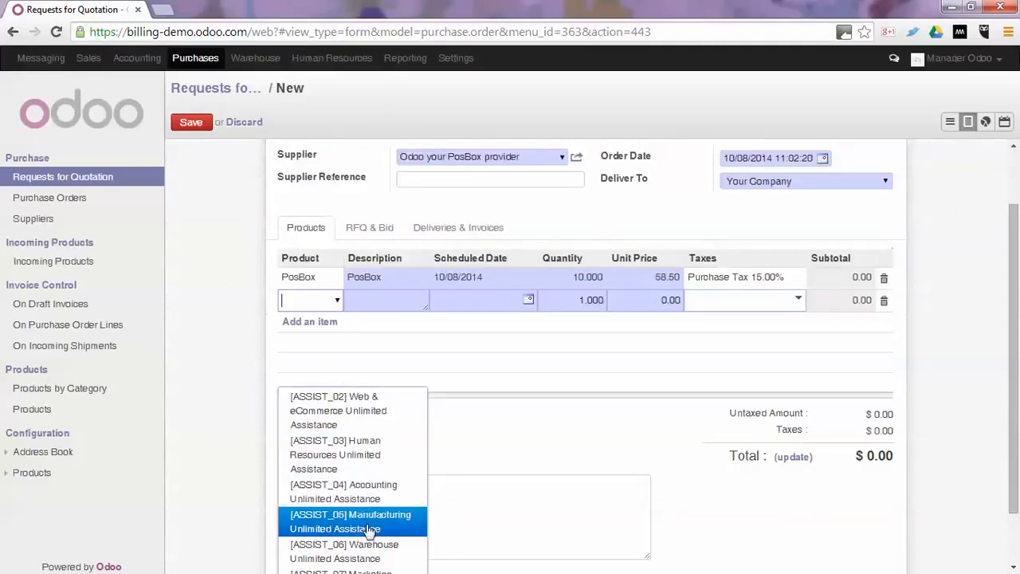
click(338, 302)
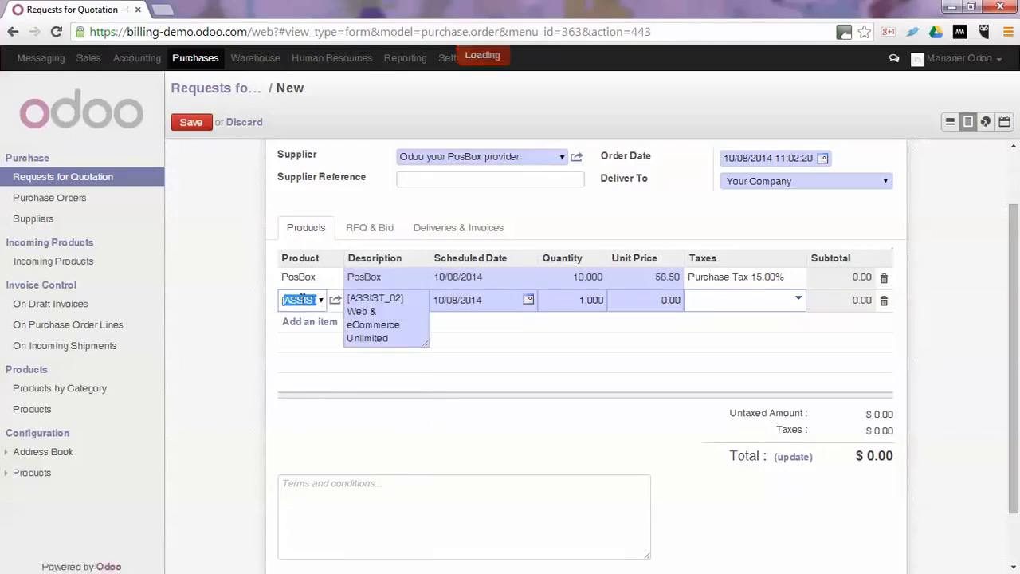
key(BackSpace)
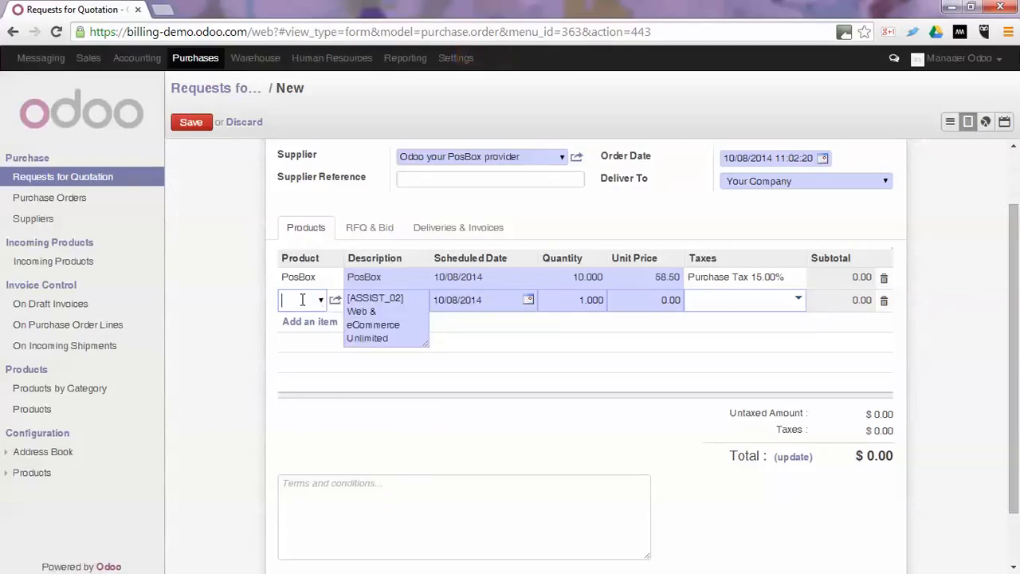
text(Chair)
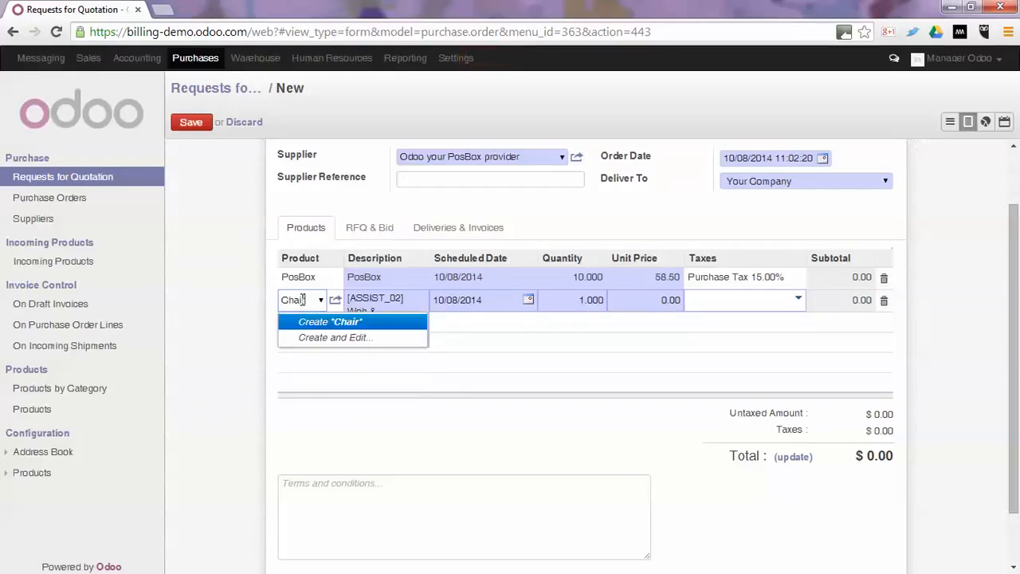
click(326, 337)
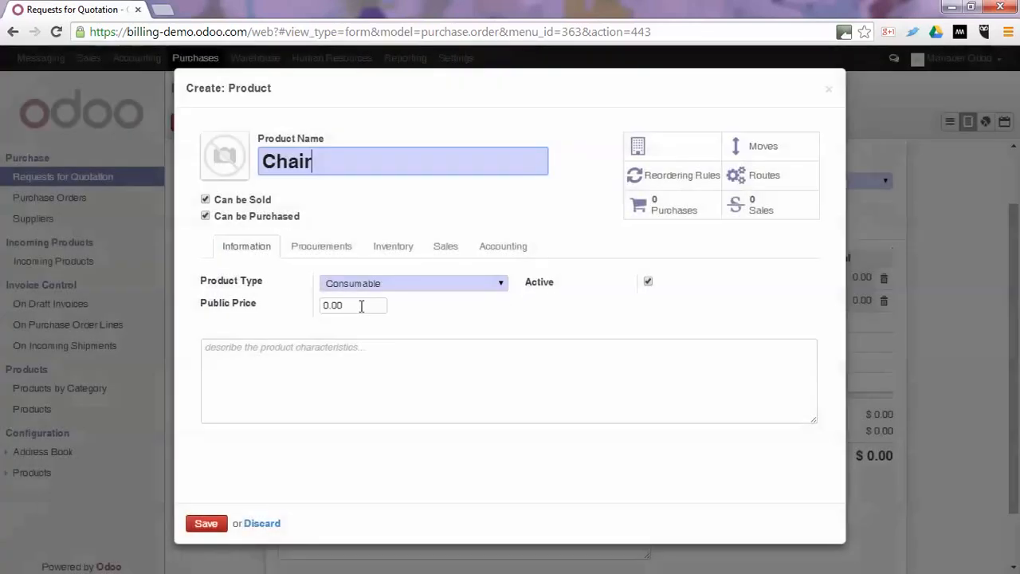
Step: Give the Chair product a public price of 500 and a cost price of 400, check its accounting settings and save it
click(359, 305)
drag(291, 294, 290, 292)
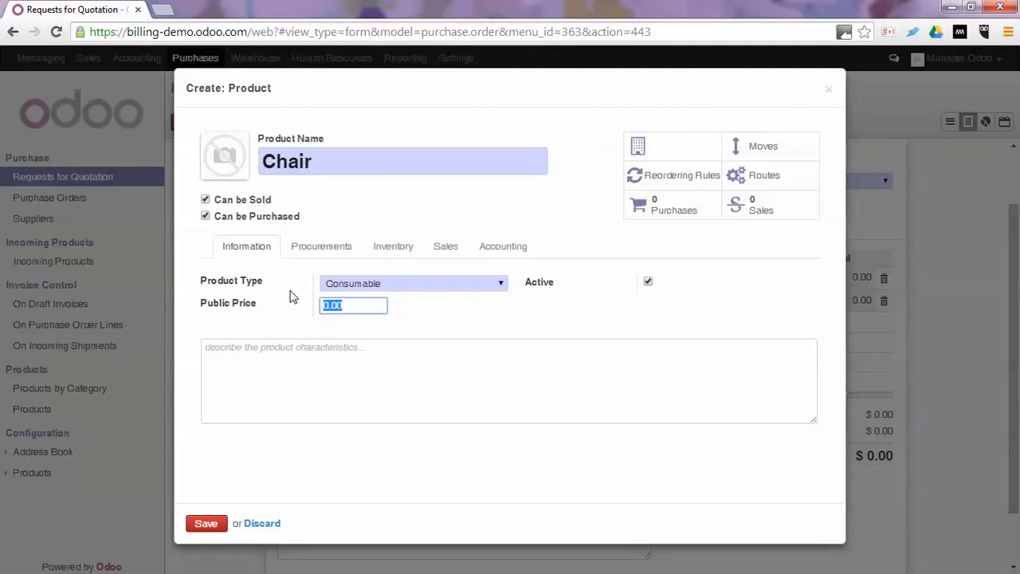
text(500)
click(310, 249)
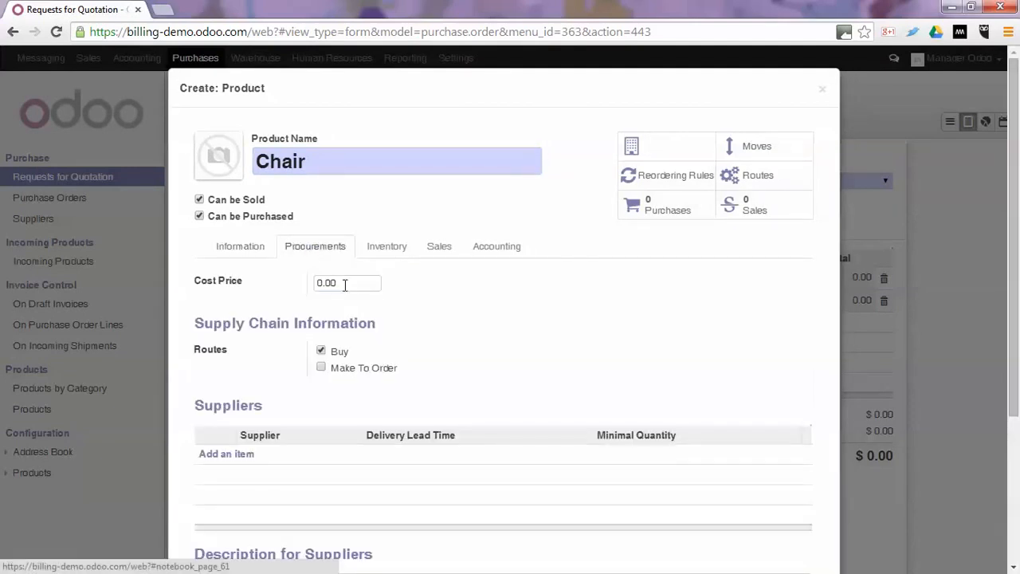
drag(348, 284, 251, 272)
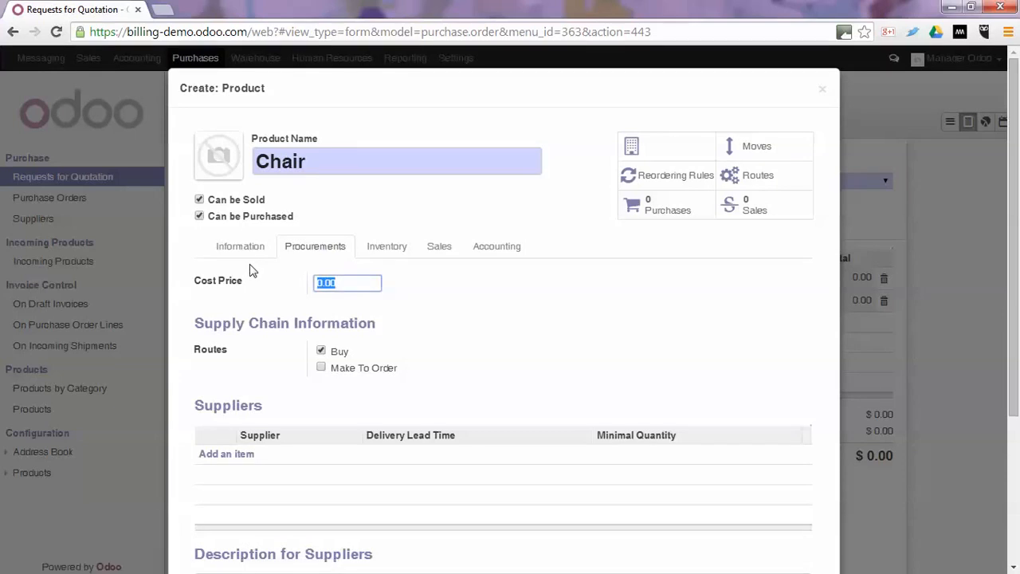
text(400)
click(494, 251)
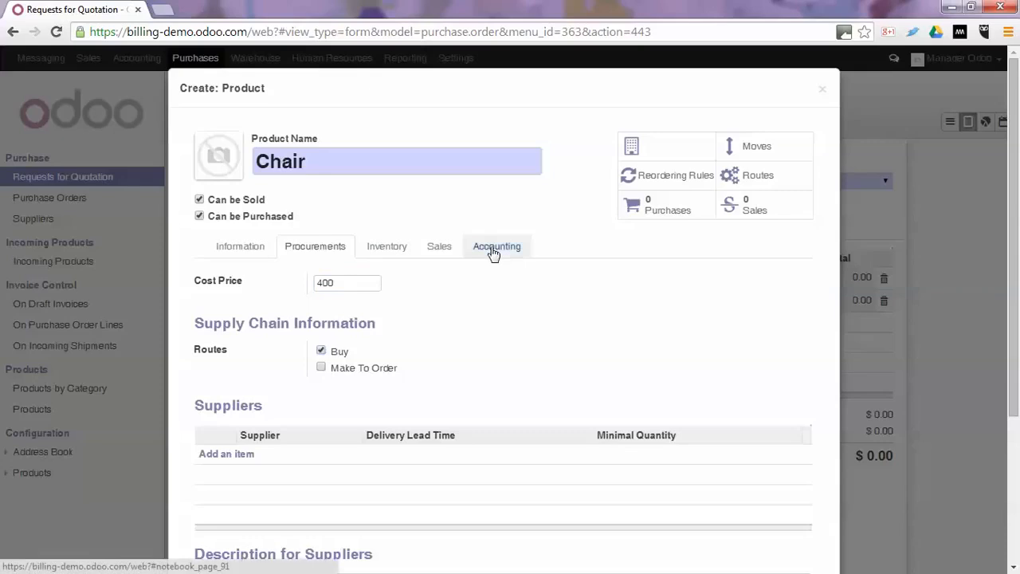
click(494, 249)
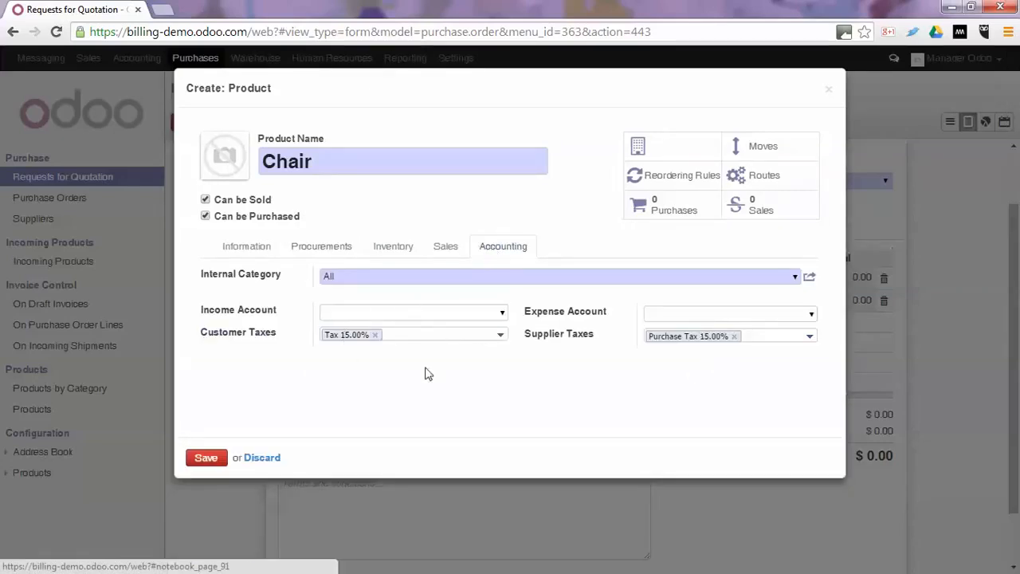
click(212, 457)
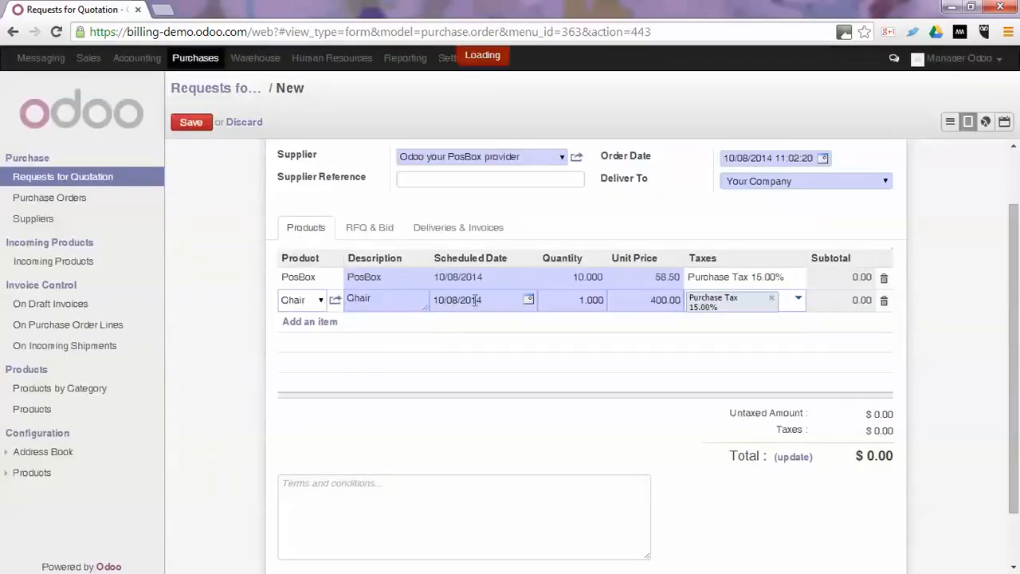
Step: Set the Chair line's quantity to 5 and save the request for quotation
click(587, 300)
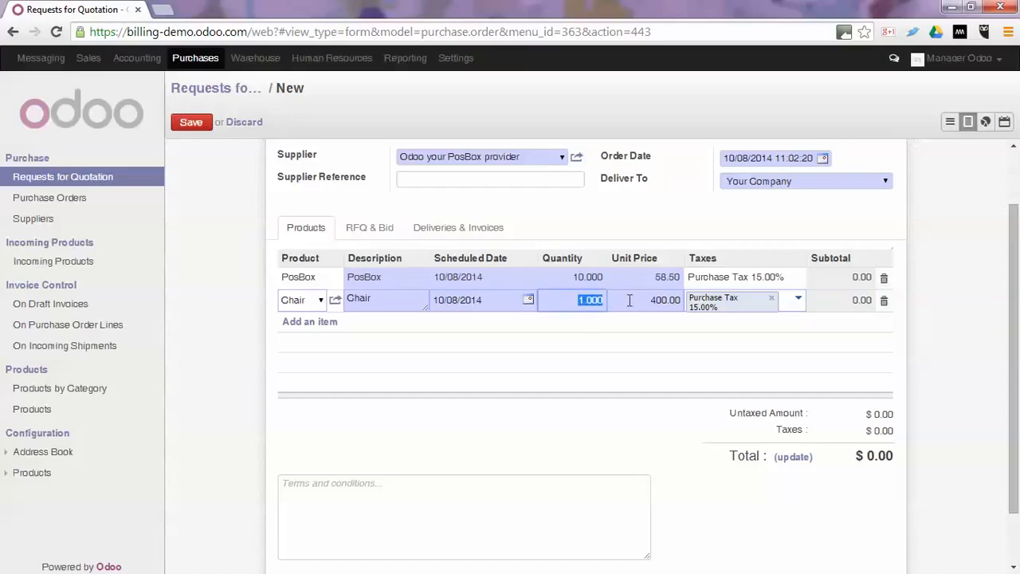
text(5)
click(630, 297)
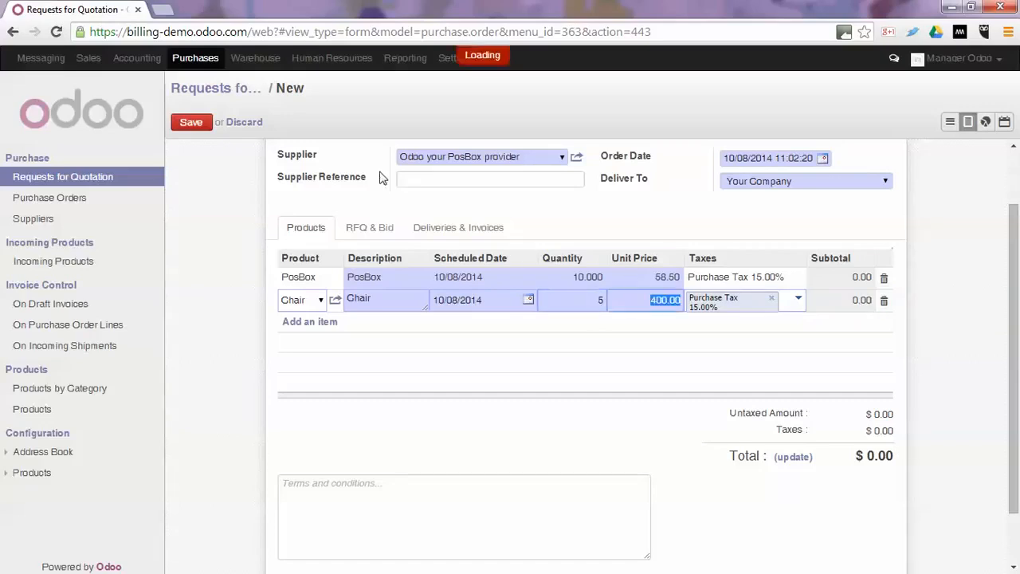
click(195, 125)
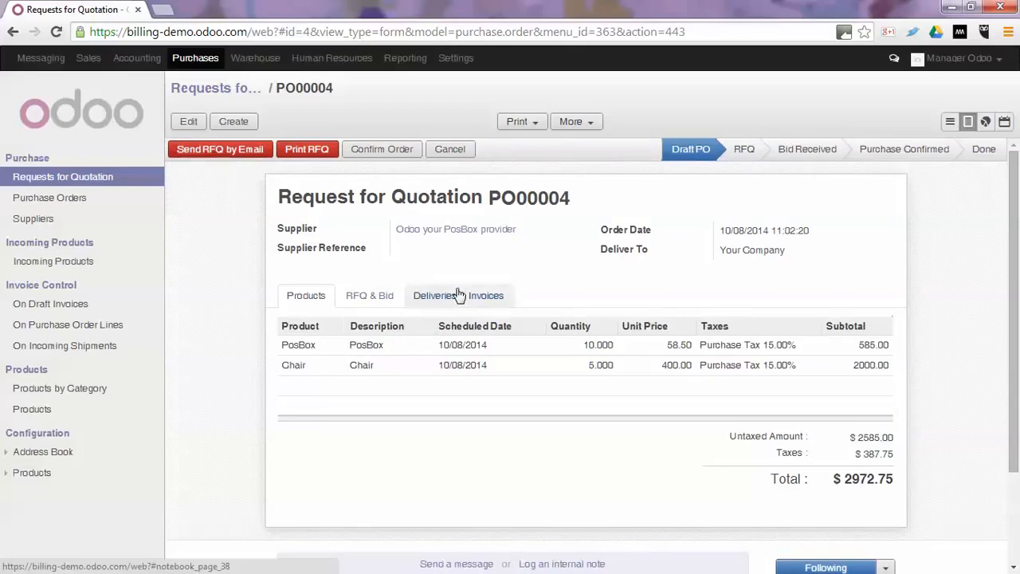
Step: Check the quotation's invoicing control under its deliveries and invoices details, review its product lines and confirm the order
click(459, 295)
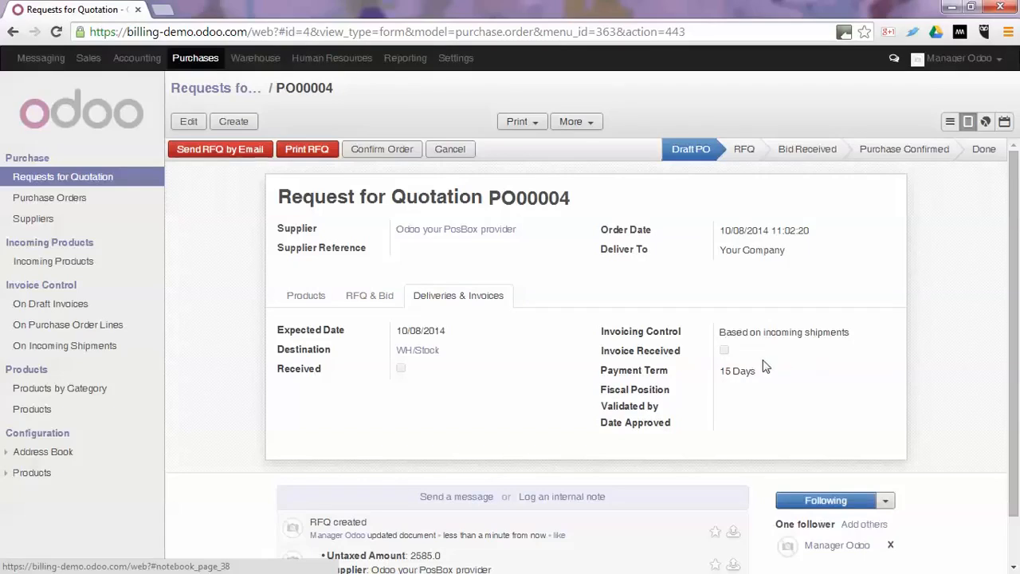
click(305, 297)
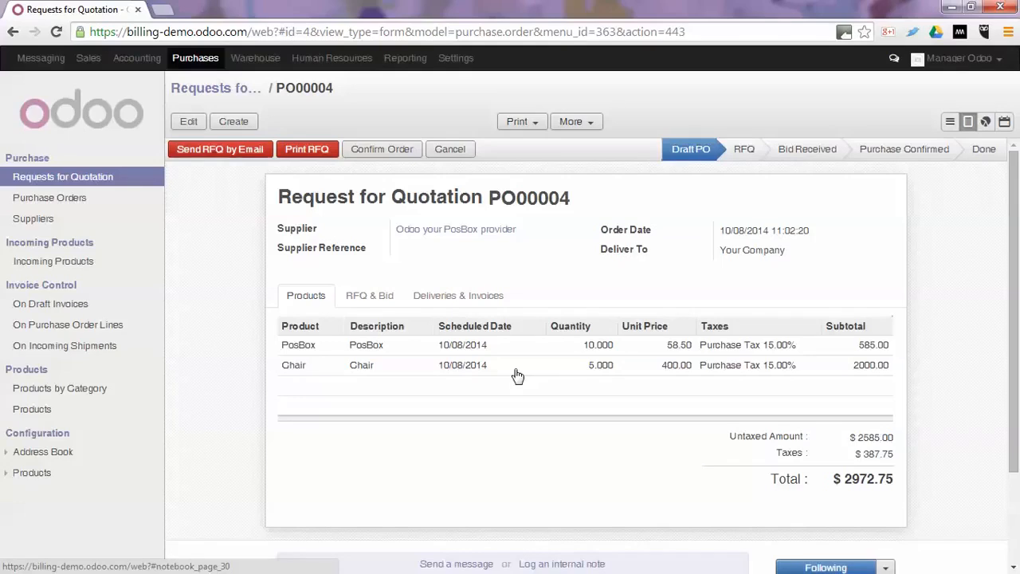
click(369, 151)
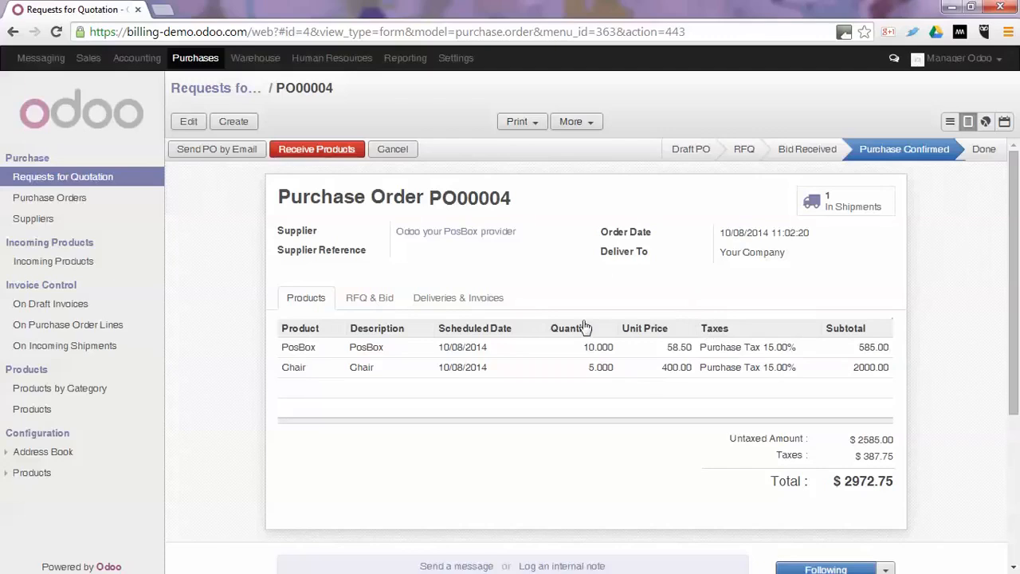
Step: Open the list of ready receipts in Warehouse to check the invoice control of the new order's incoming shipment
click(267, 60)
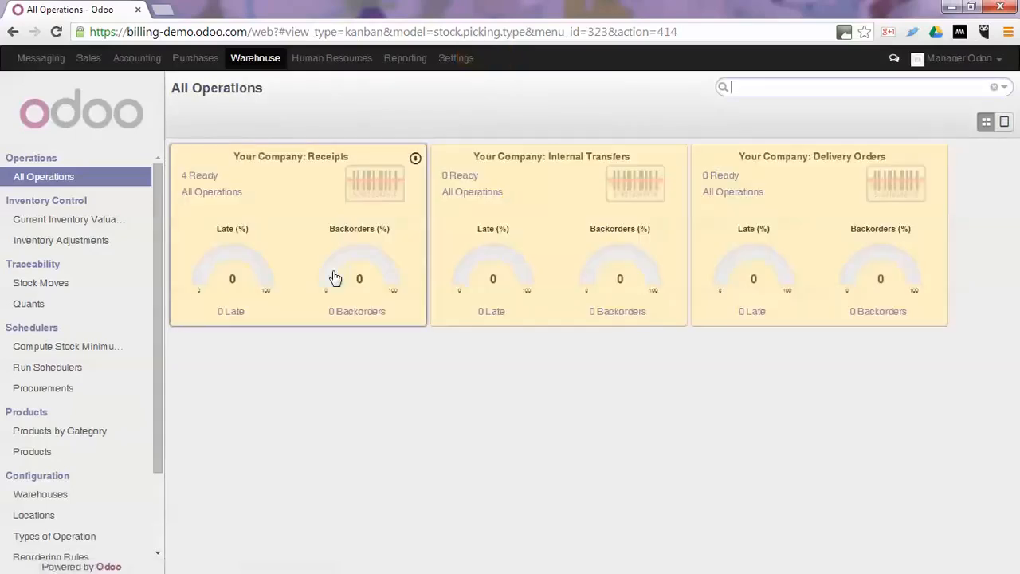
click(200, 182)
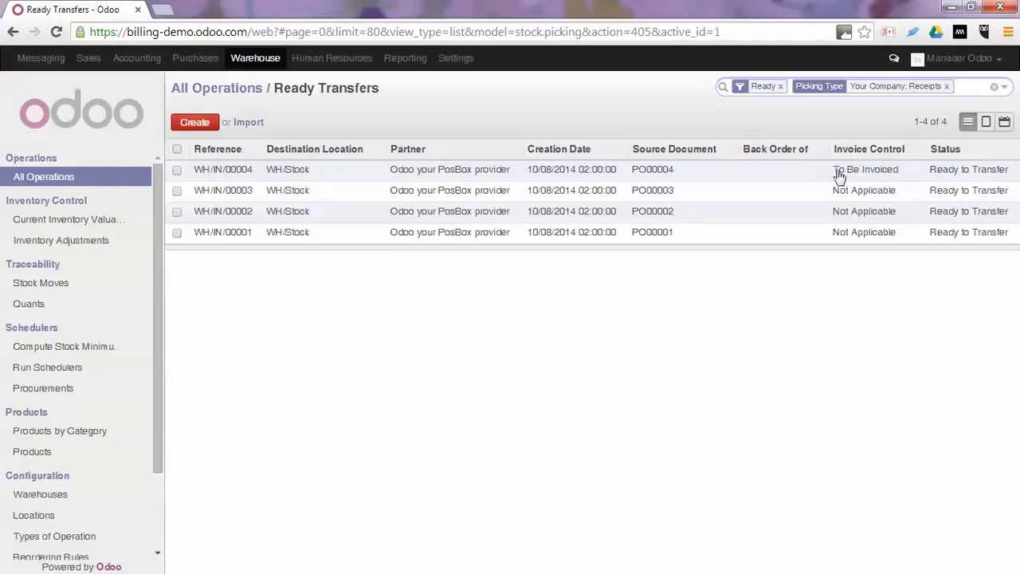
Step: Transfer receipt WH/IN/00004 for the PosBox only, removing the Chair line and setting the PosBox quantity to 8
click(422, 174)
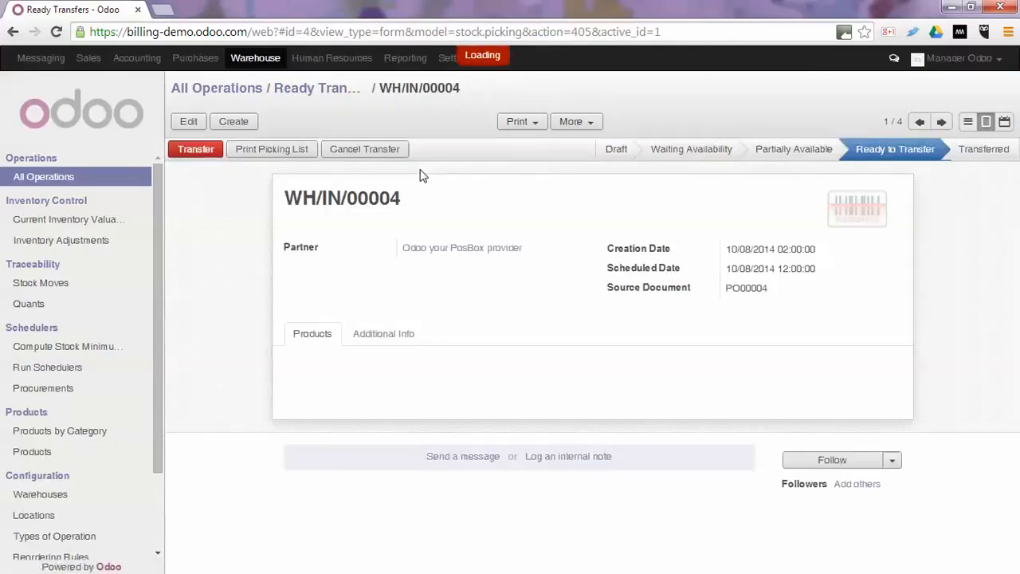
click(193, 152)
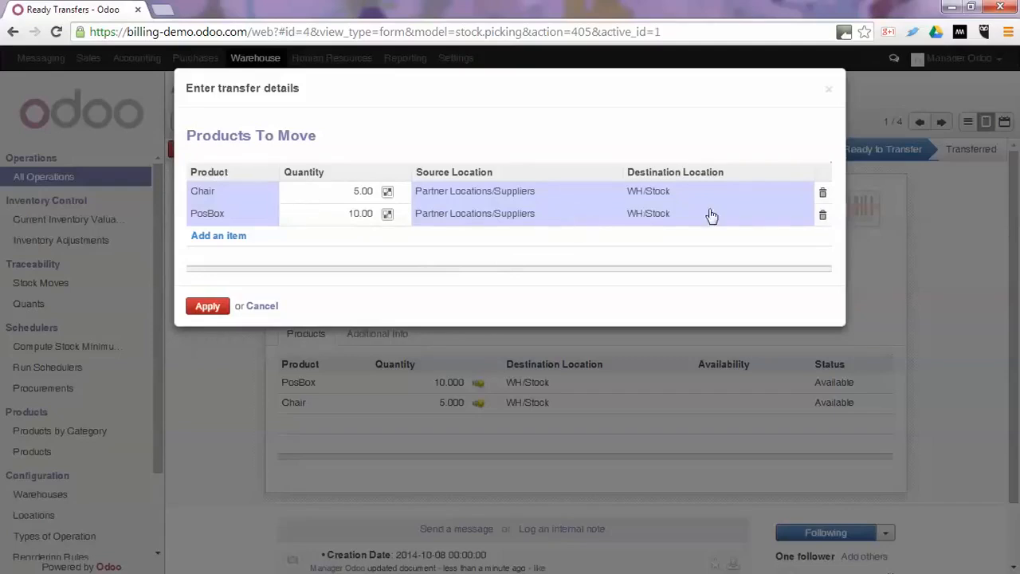
click(823, 196)
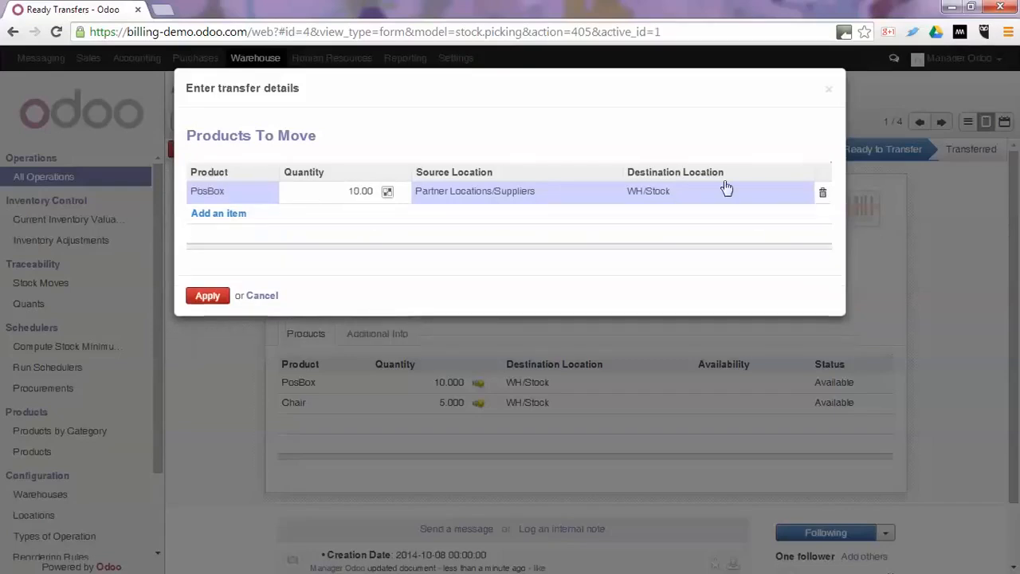
click(348, 191)
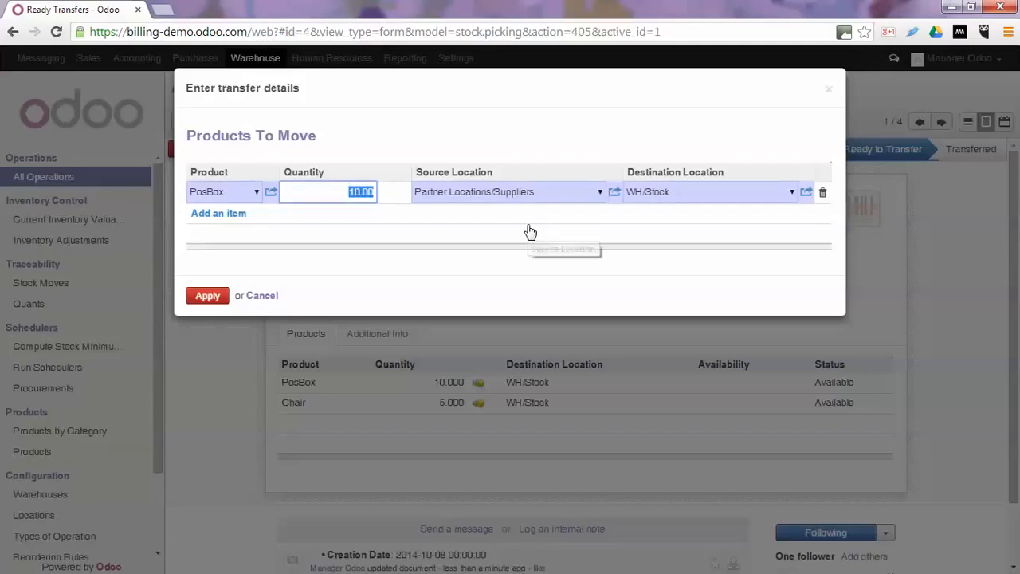
text(8)
key(Tab)
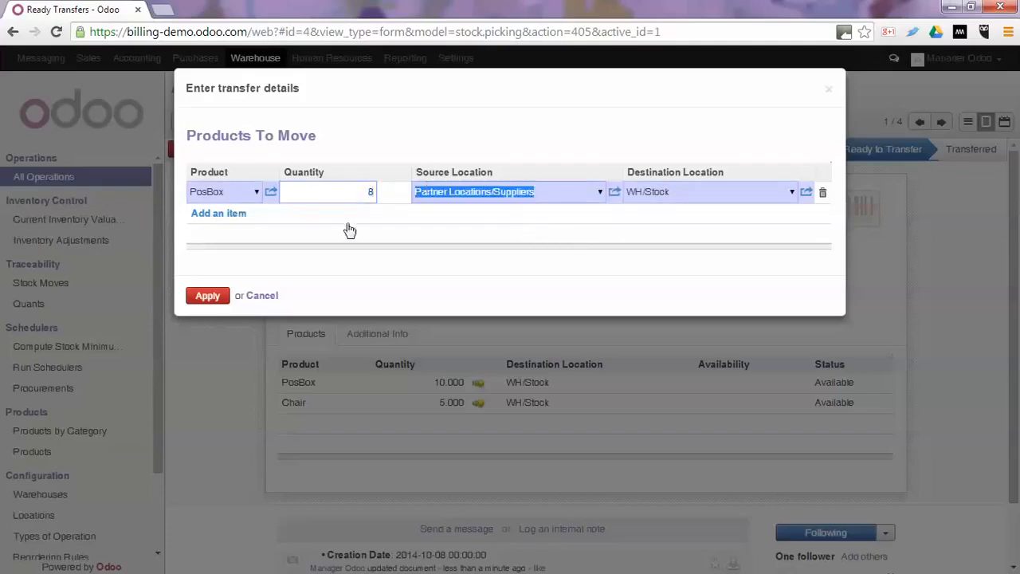
click(207, 297)
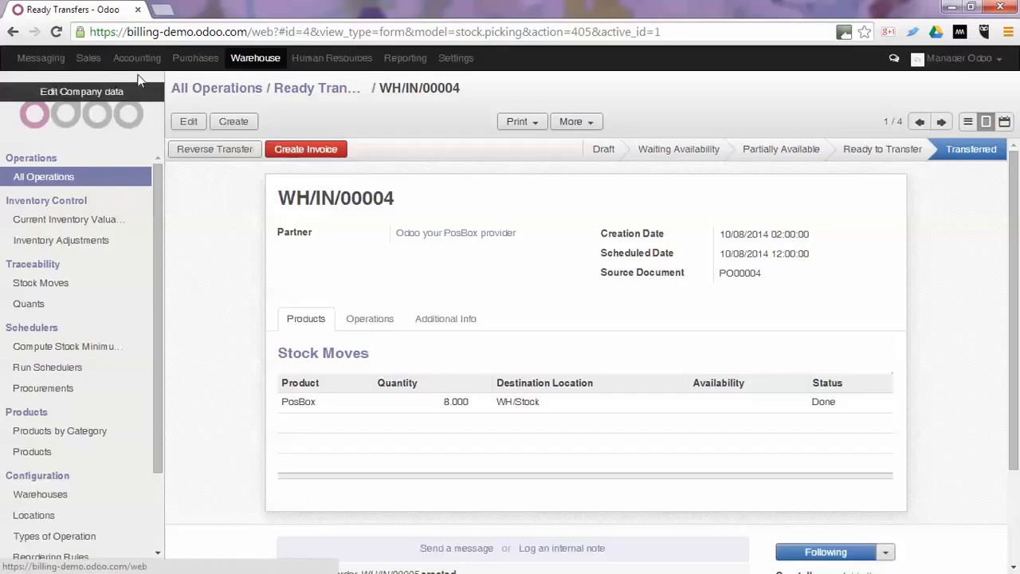
Step: Create a supplier invoice from incoming shipment WH/IN/00004 in Purchase Journal (USD) under the Purchases invoice control and validate it
click(192, 59)
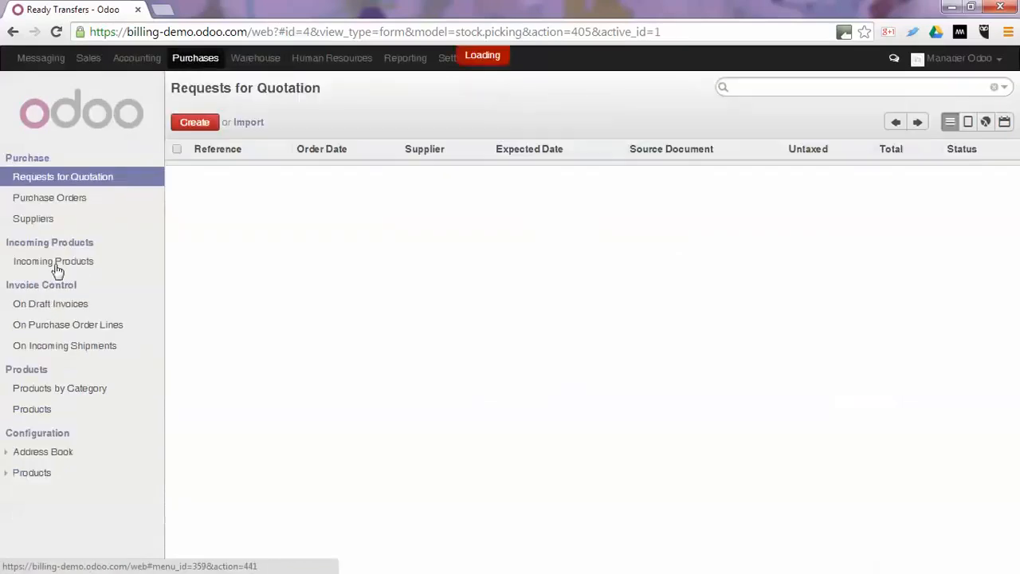
click(38, 351)
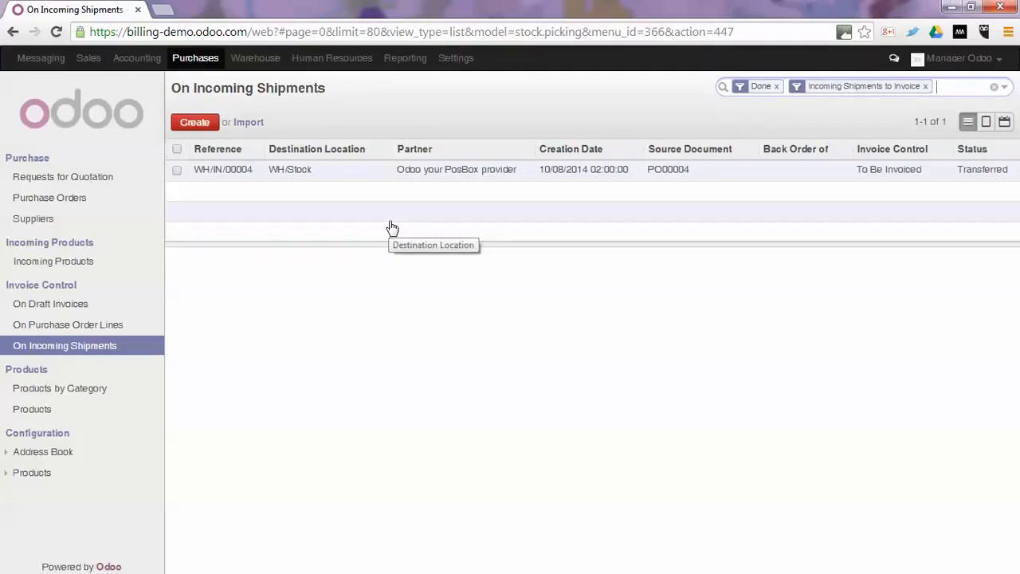
click(335, 171)
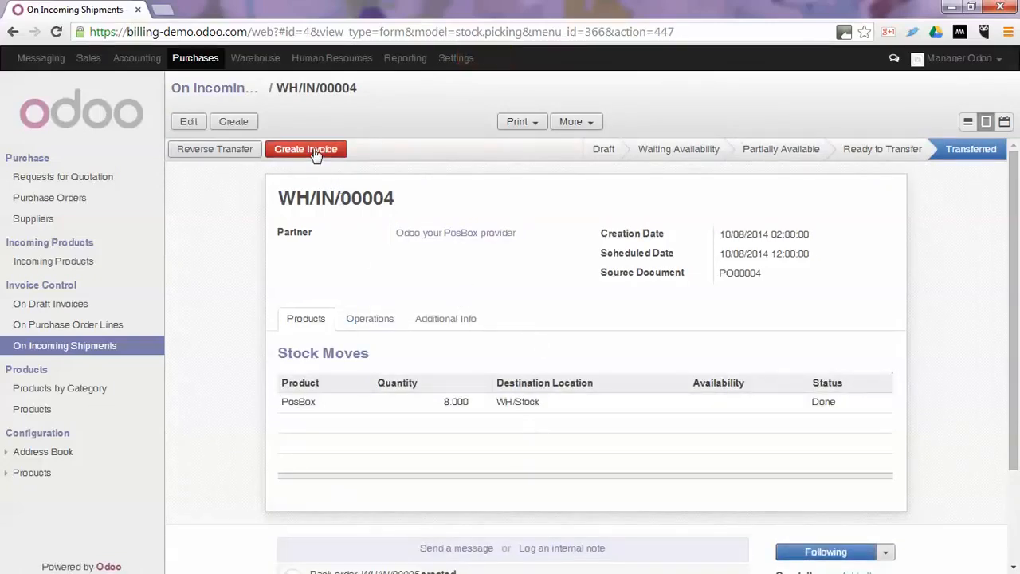
click(315, 152)
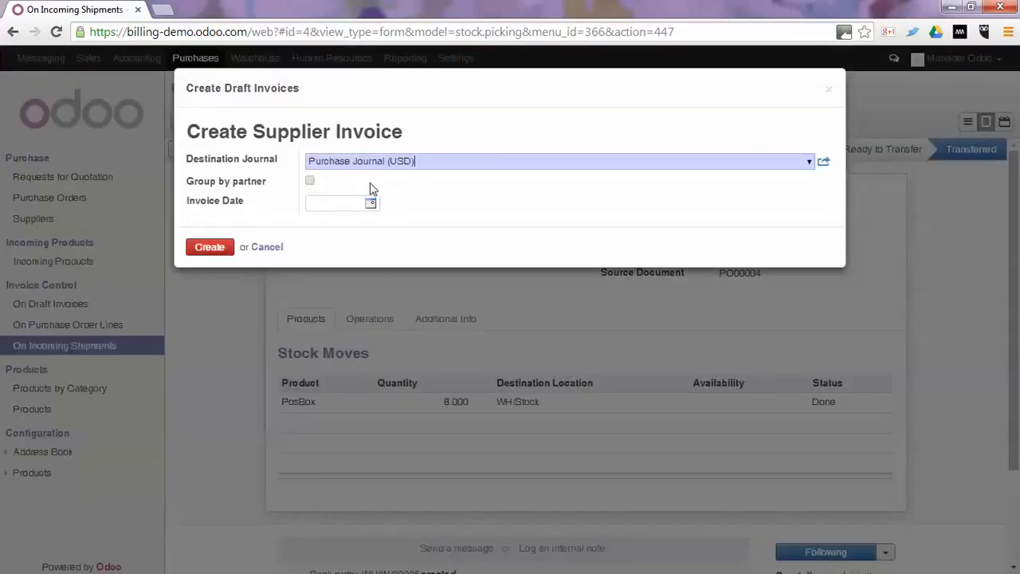
click(201, 247)
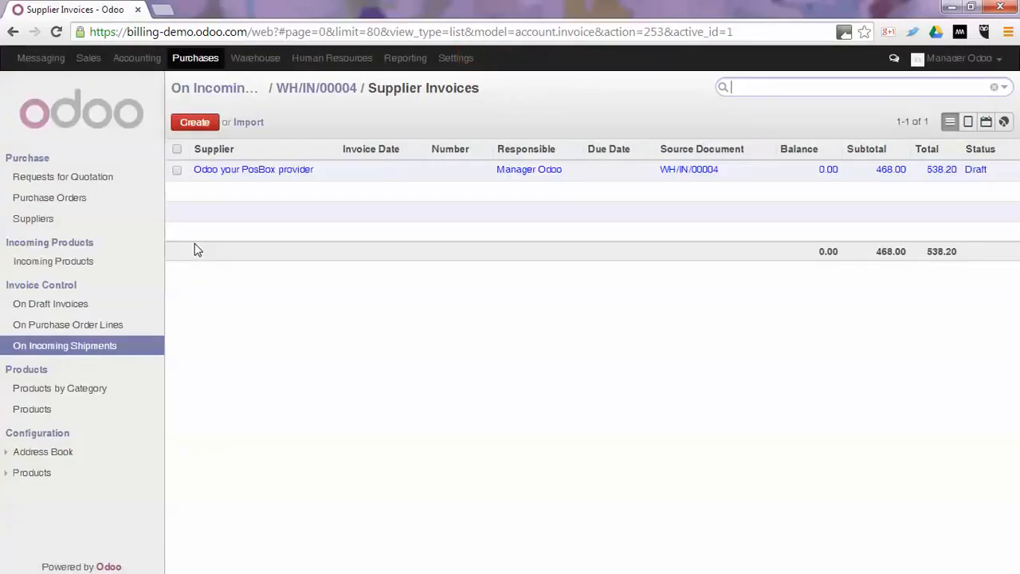
click(287, 170)
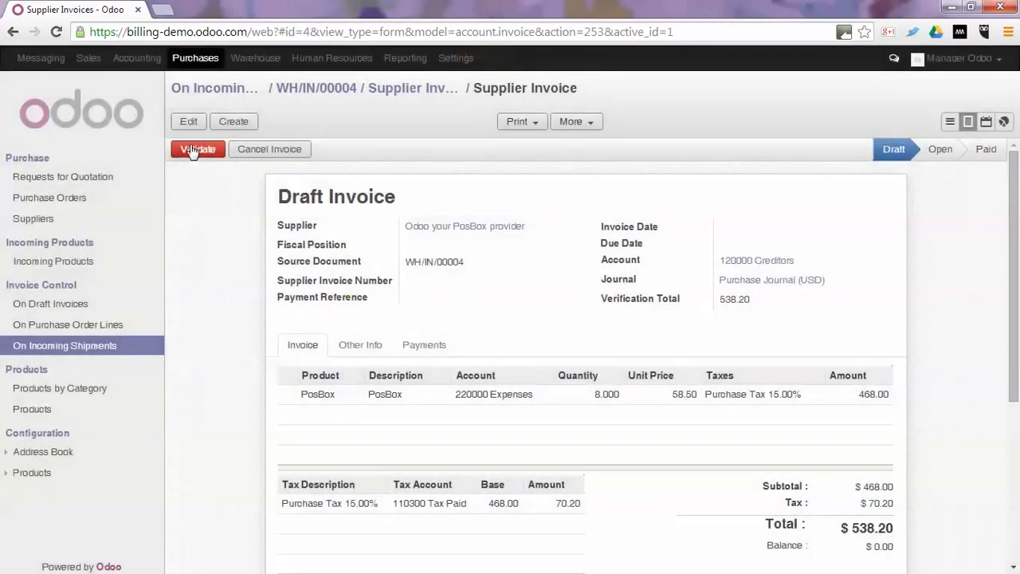
click(191, 150)
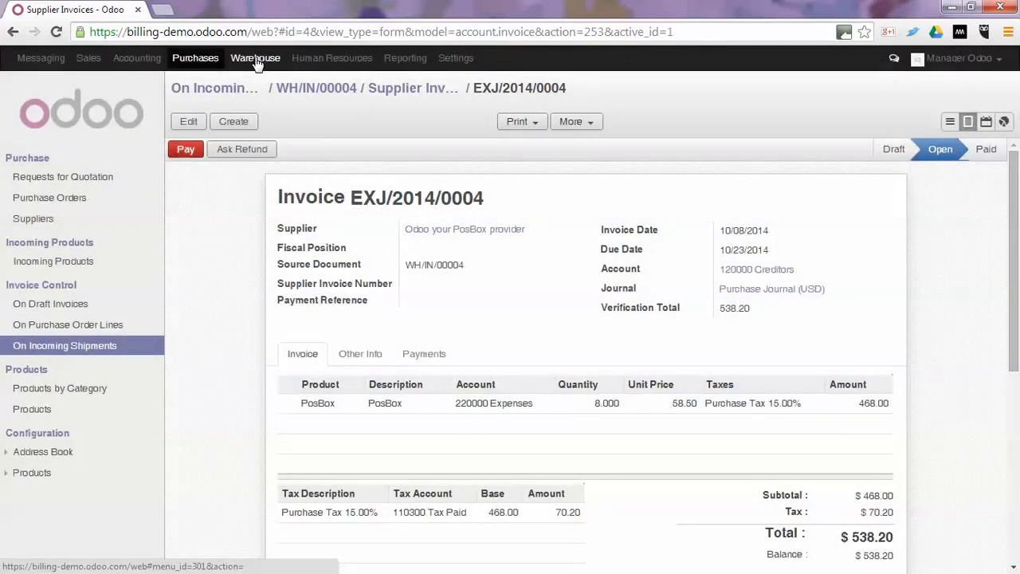
Step: Transfer the back order of WH/IN/00004 from the ready receipts in Warehouse, removing the PosBox line so only the Chair is received
click(255, 59)
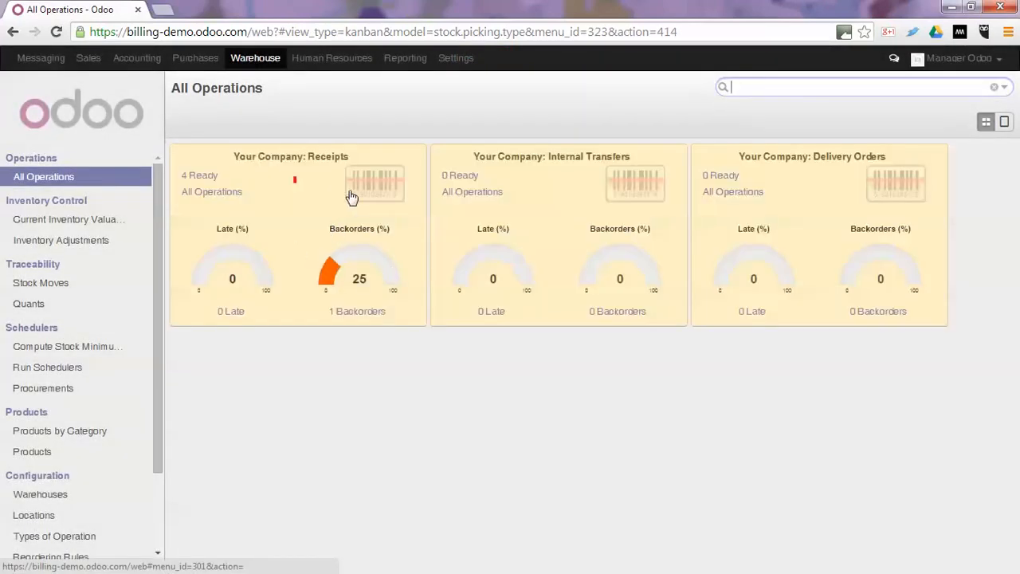
click(203, 177)
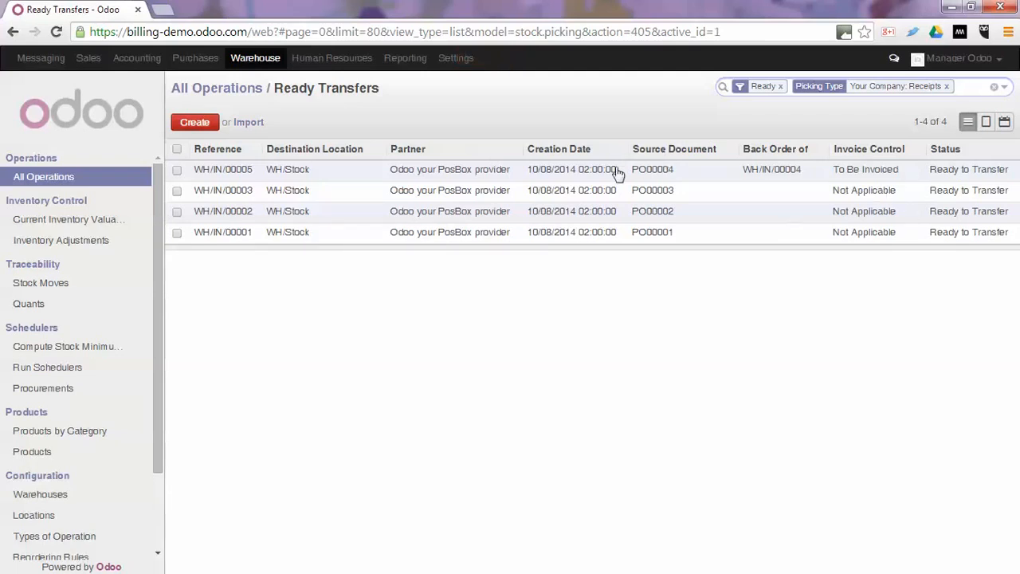
click(596, 173)
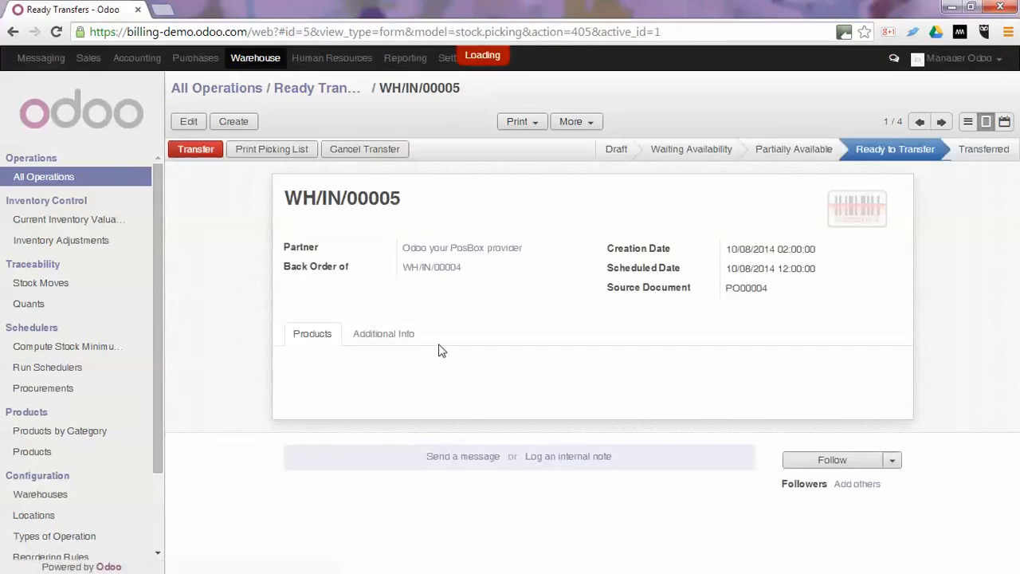
click(200, 153)
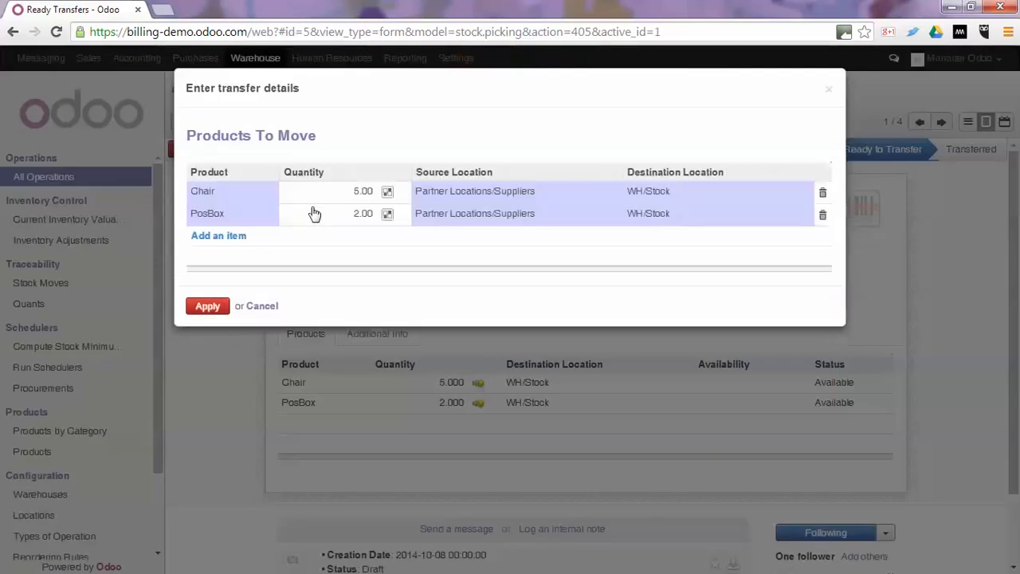
click(824, 217)
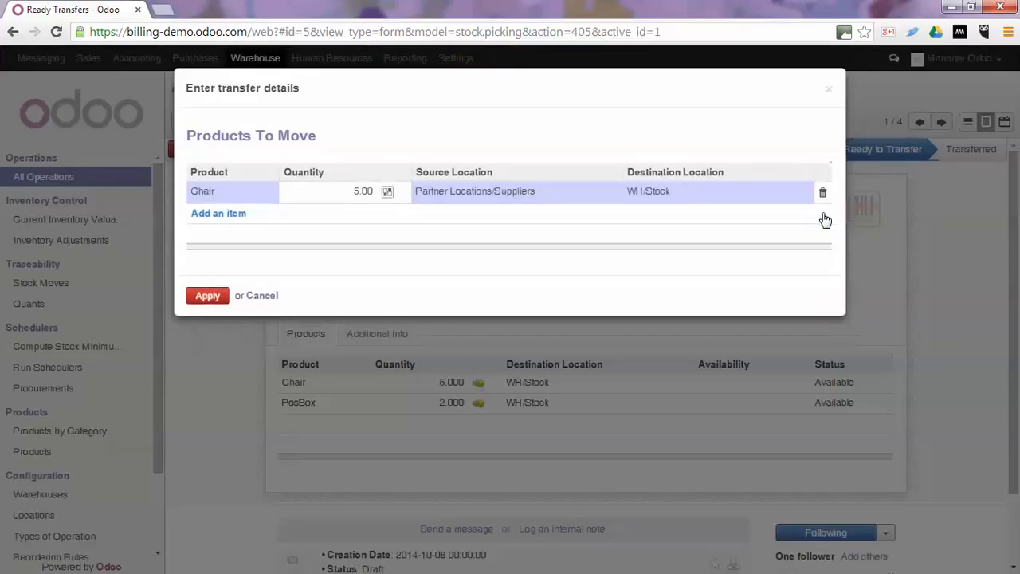
click(208, 297)
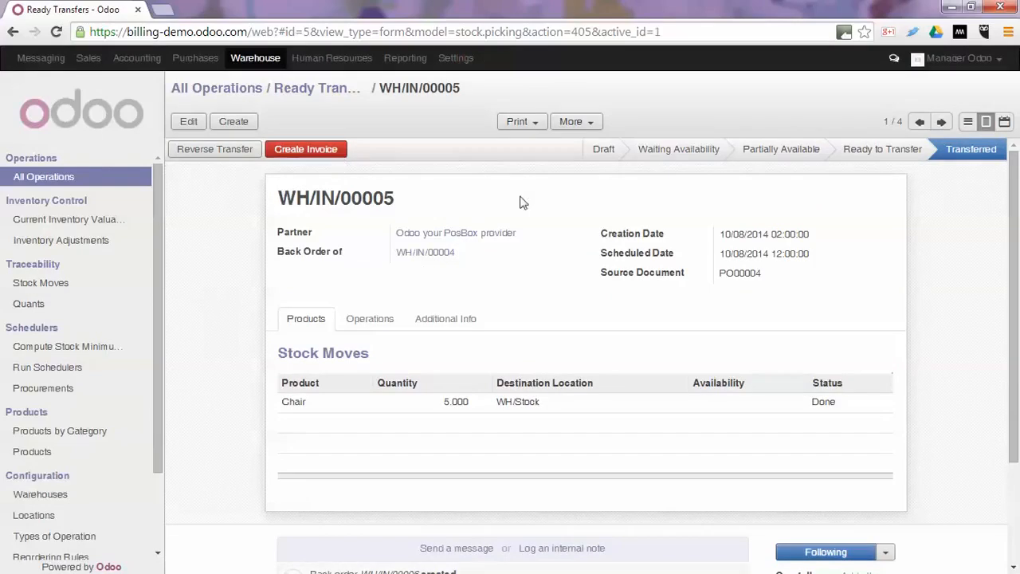
Step: Transfer the back order of WH/IN/00005 from the ready receipts to receive the remaining PosBox units
click(318, 88)
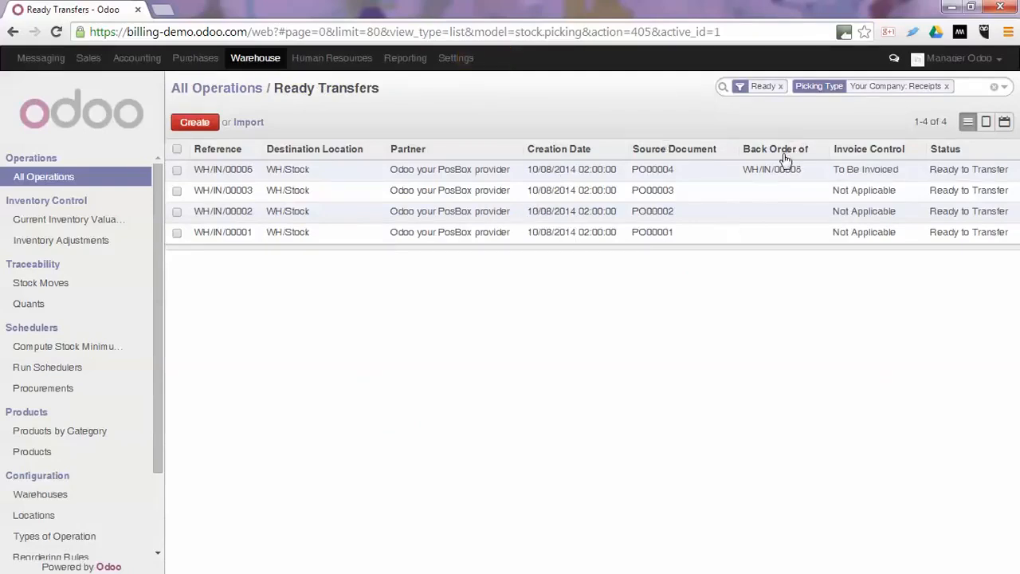
click(227, 174)
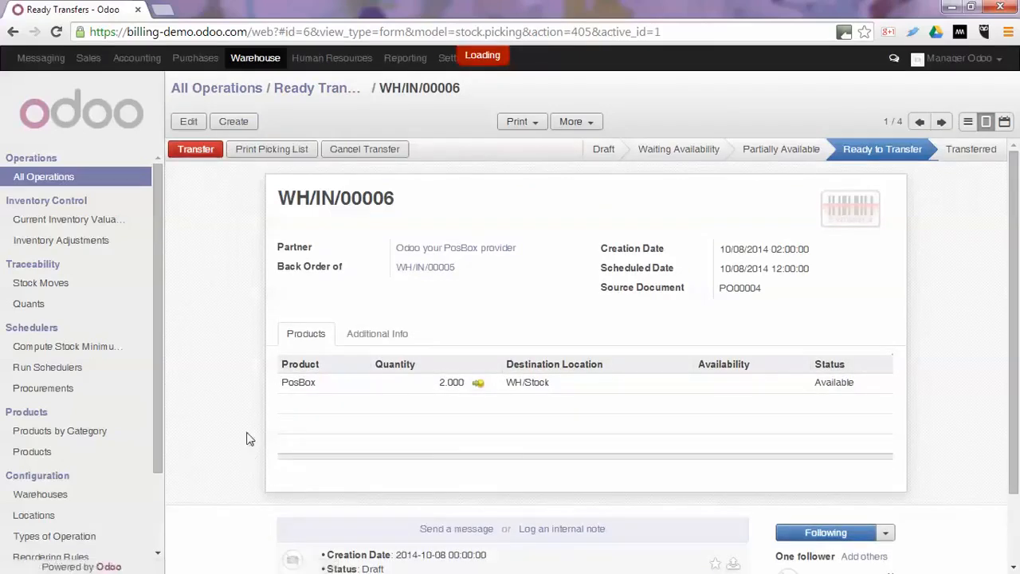
click(194, 150)
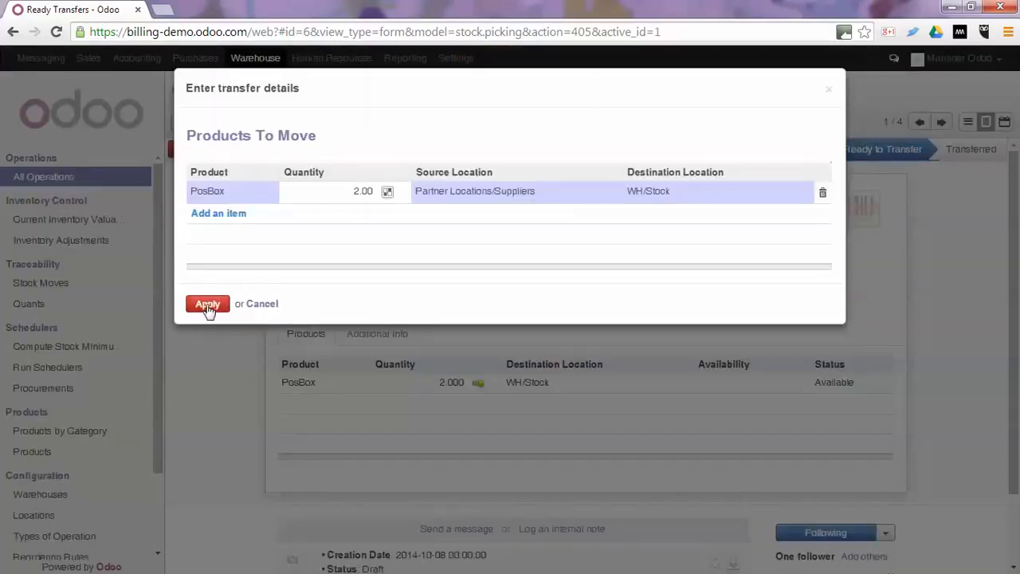
click(207, 305)
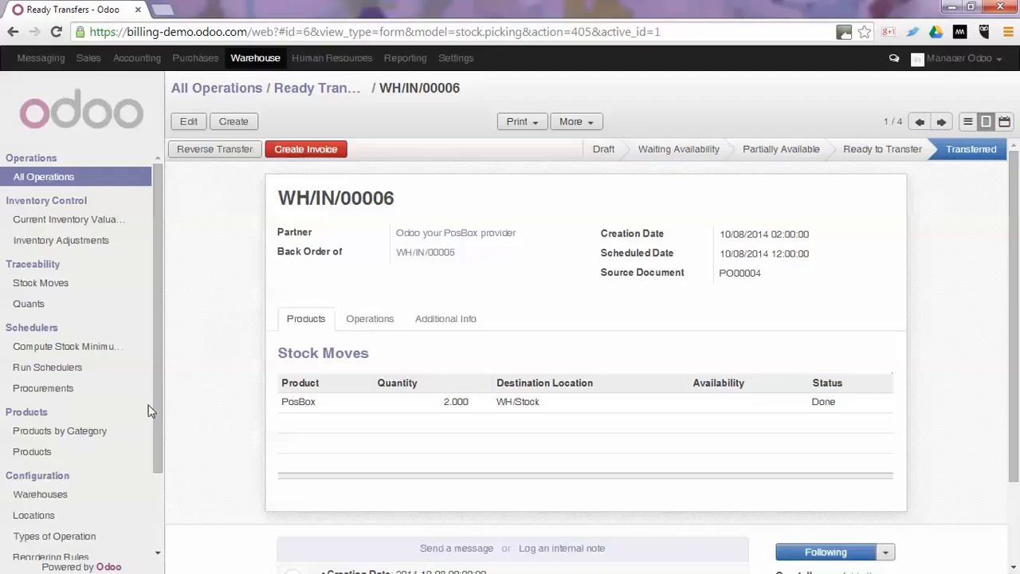
Step: List the incoming shipments under the Purchases invoice control and add the To Invoice filter
click(189, 62)
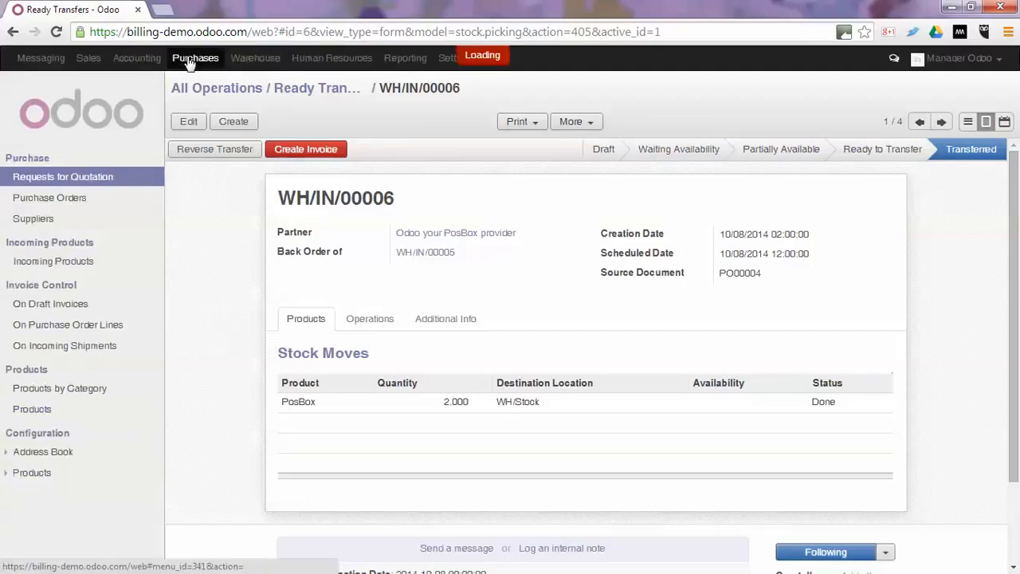
click(49, 352)
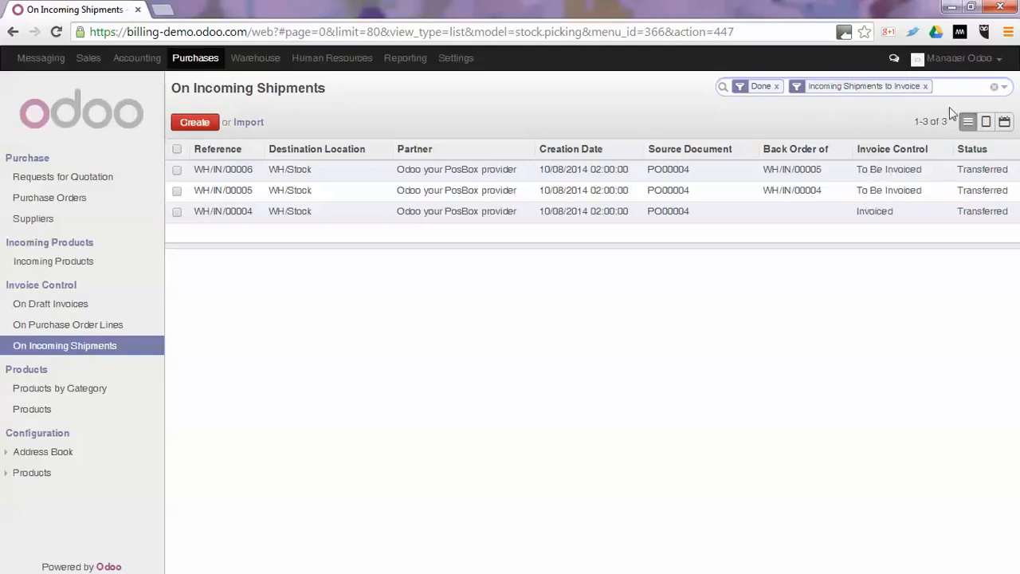
click(1005, 87)
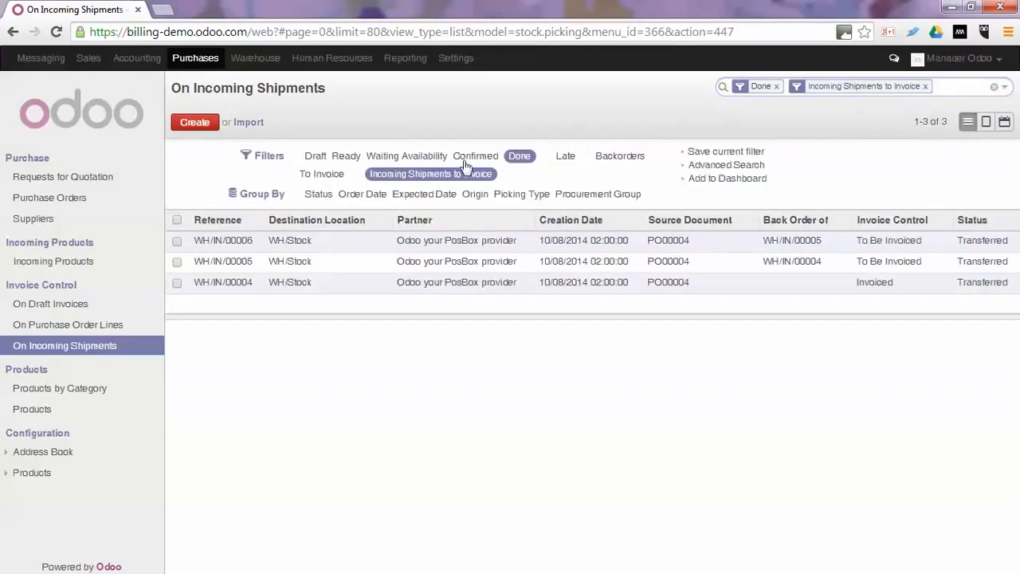
click(319, 173)
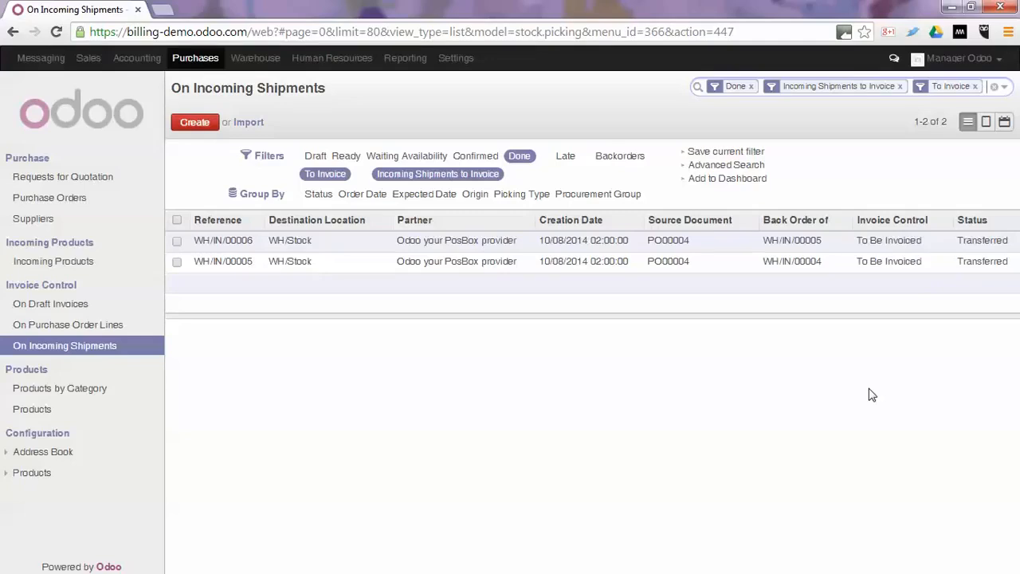
click(1004, 88)
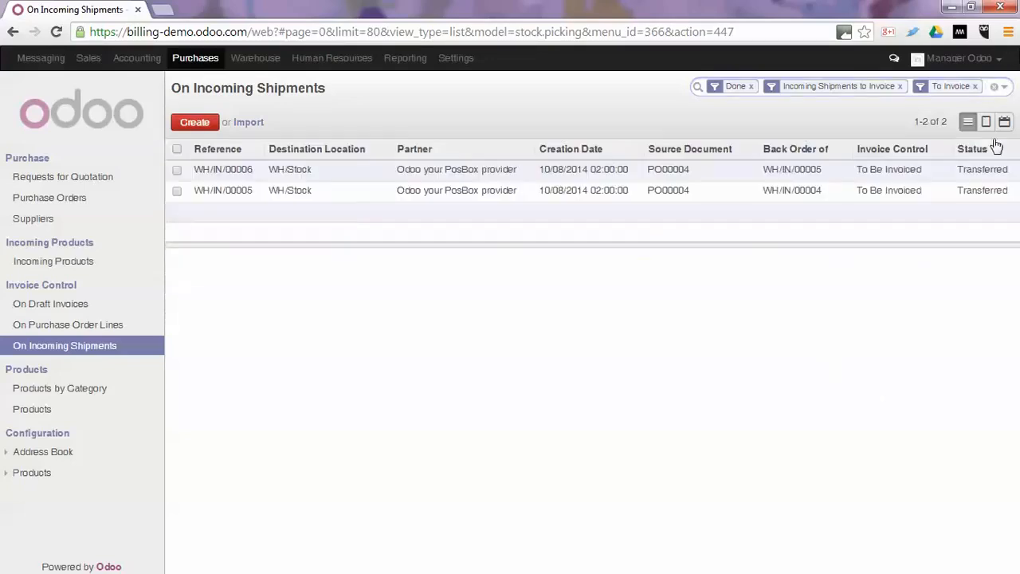
Step: Create a draft supplier invoice for all filtered shipments, grouped by partner in Purchase Journal (USD), and open it
click(177, 150)
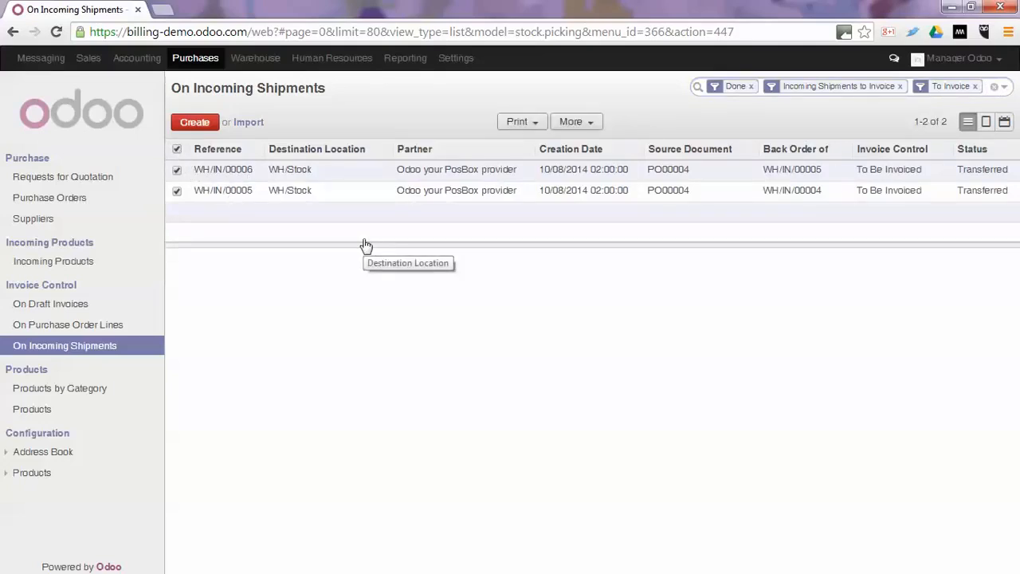
click(566, 122)
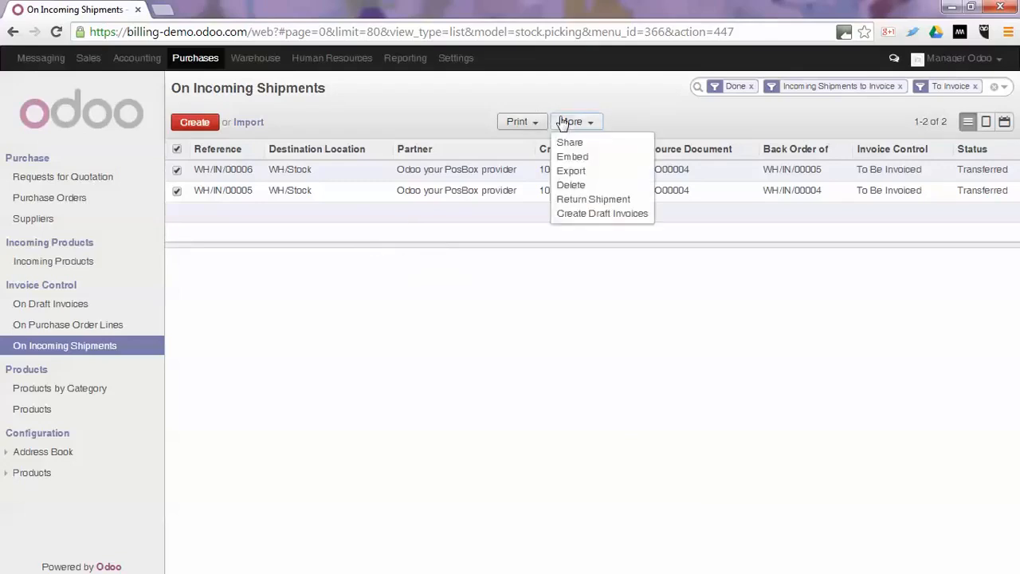
click(583, 214)
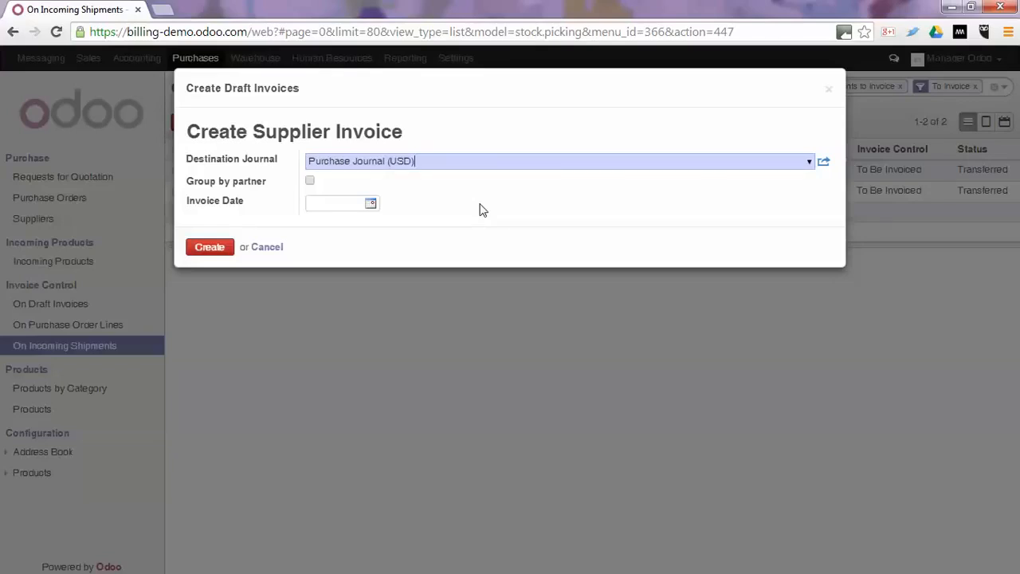
click(311, 182)
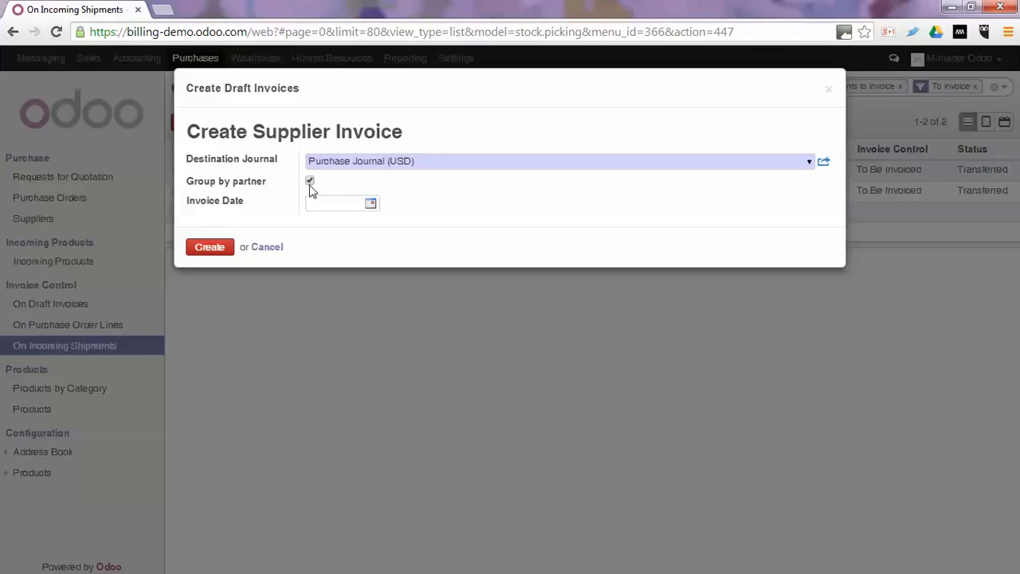
click(215, 248)
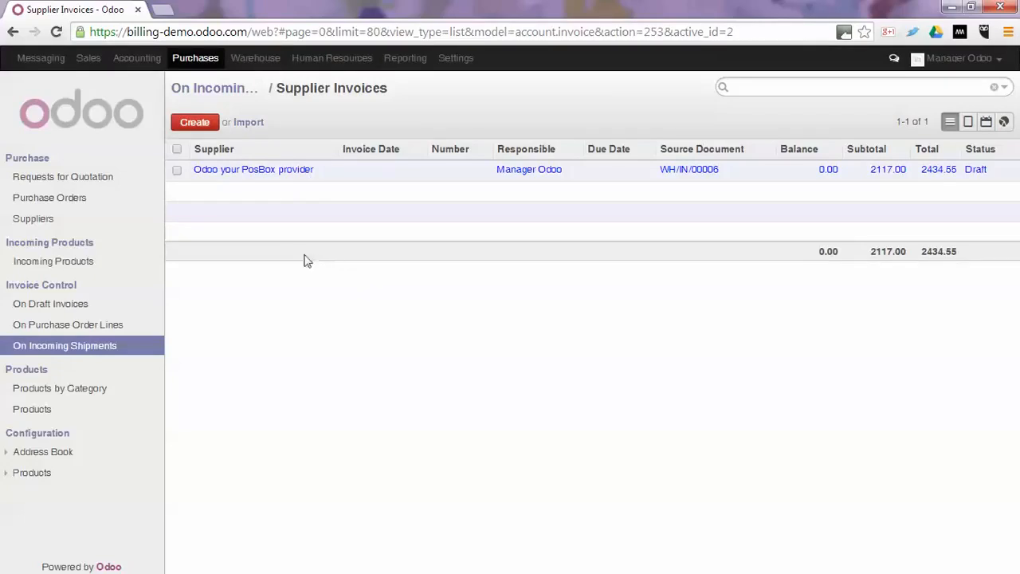
click(271, 174)
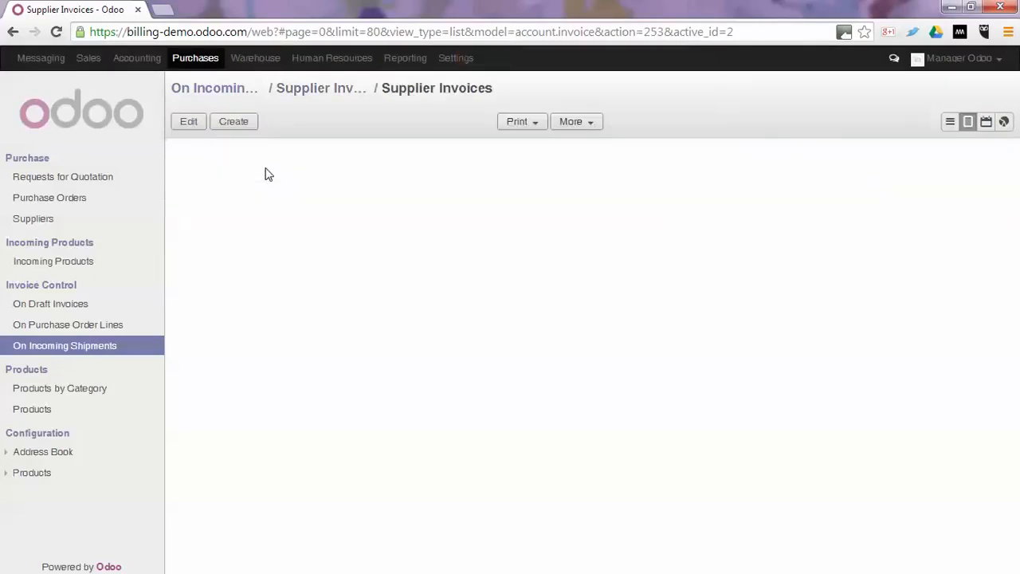